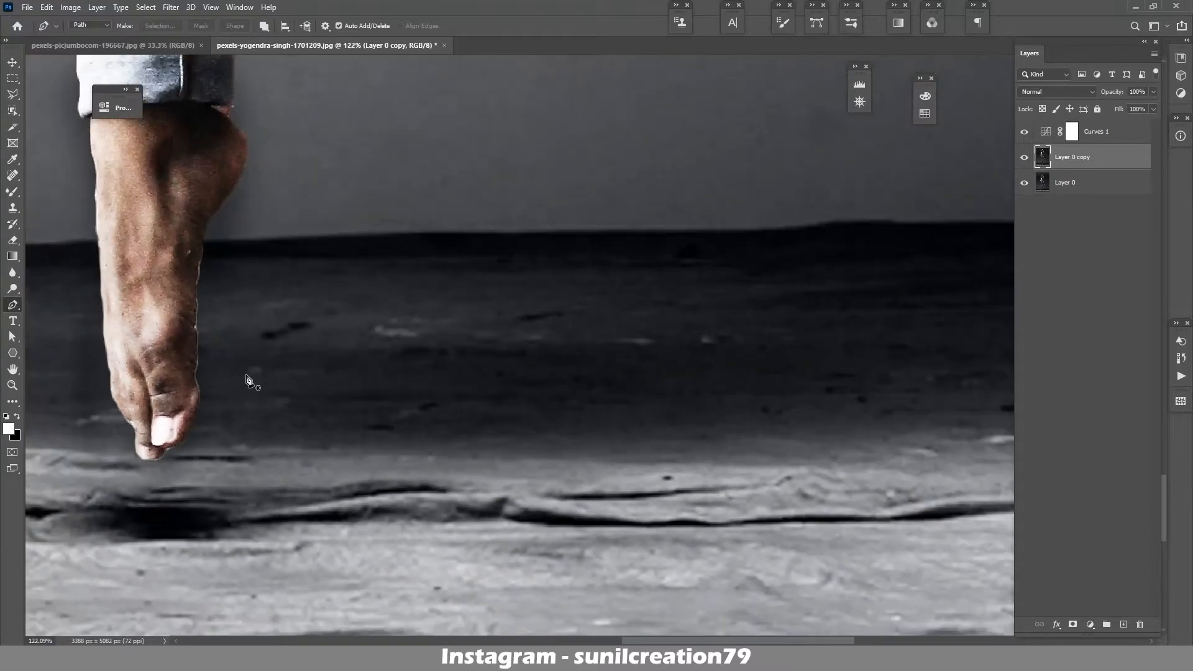
# Start a Pen path just above the standing foot's heel and trace the inner edge of the rolled cuff and lower jeans leg.
pyautogui.moveTo(301, 401); pyautogui.dragTo(523, 462)
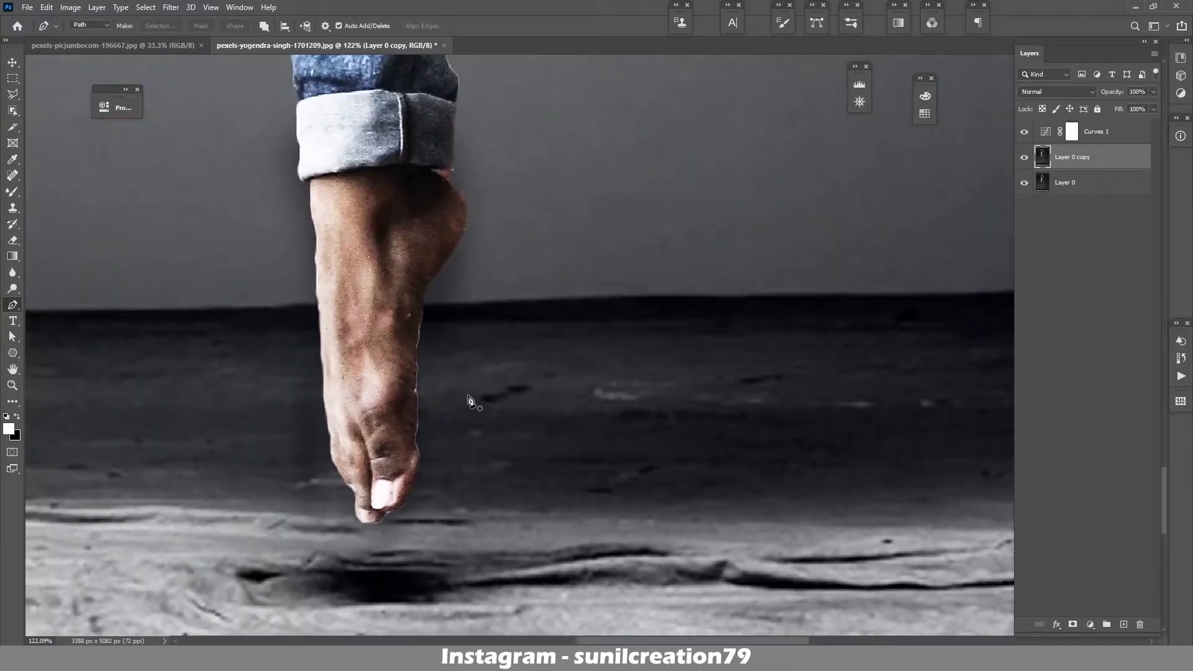
pyautogui.moveTo(453, 145); pyautogui.dragTo(504, 283)
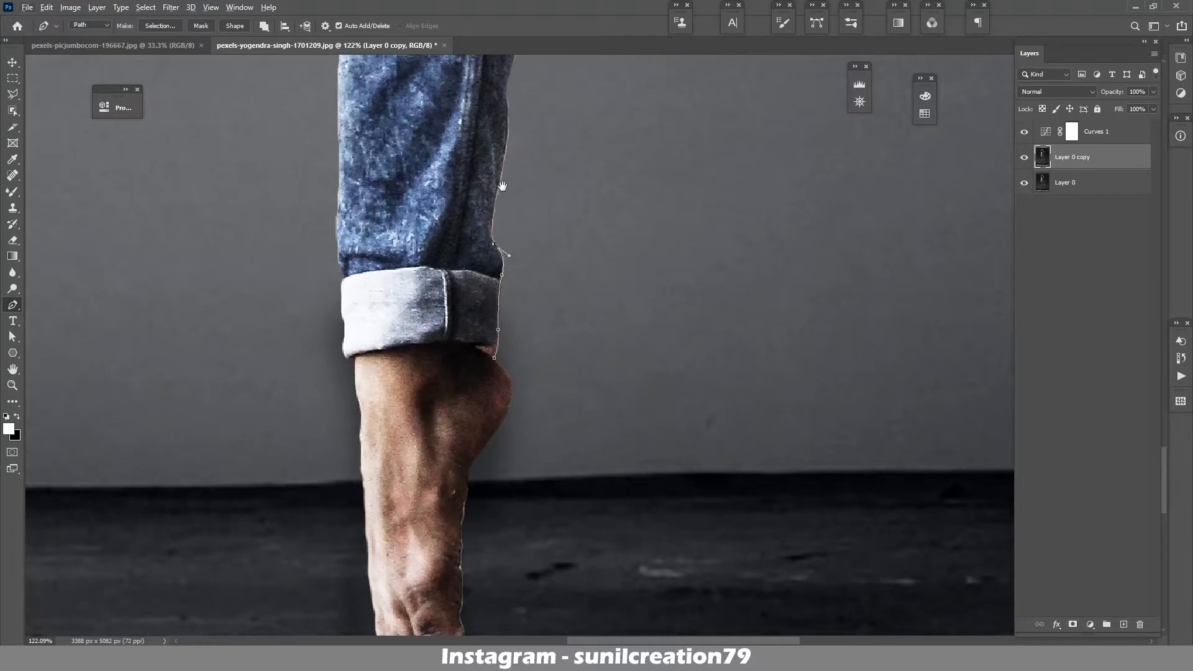
pyautogui.moveTo(501, 186); pyautogui.dragTo(506, 296)
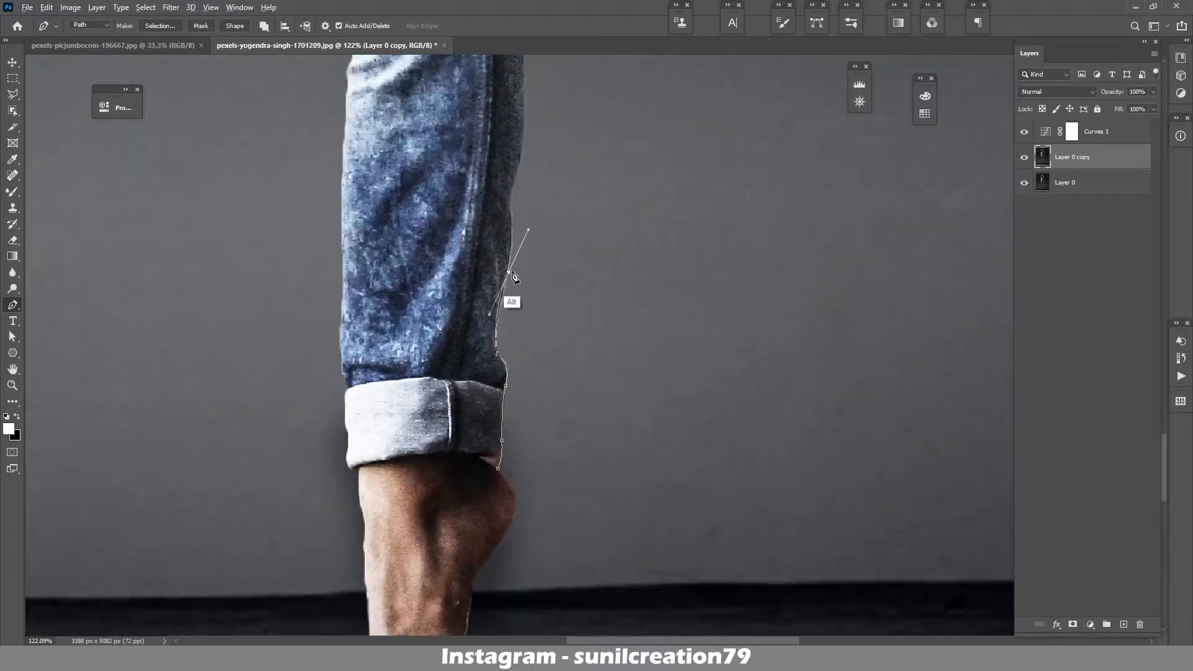
pyautogui.moveTo(522, 158); pyautogui.dragTo(532, 267)
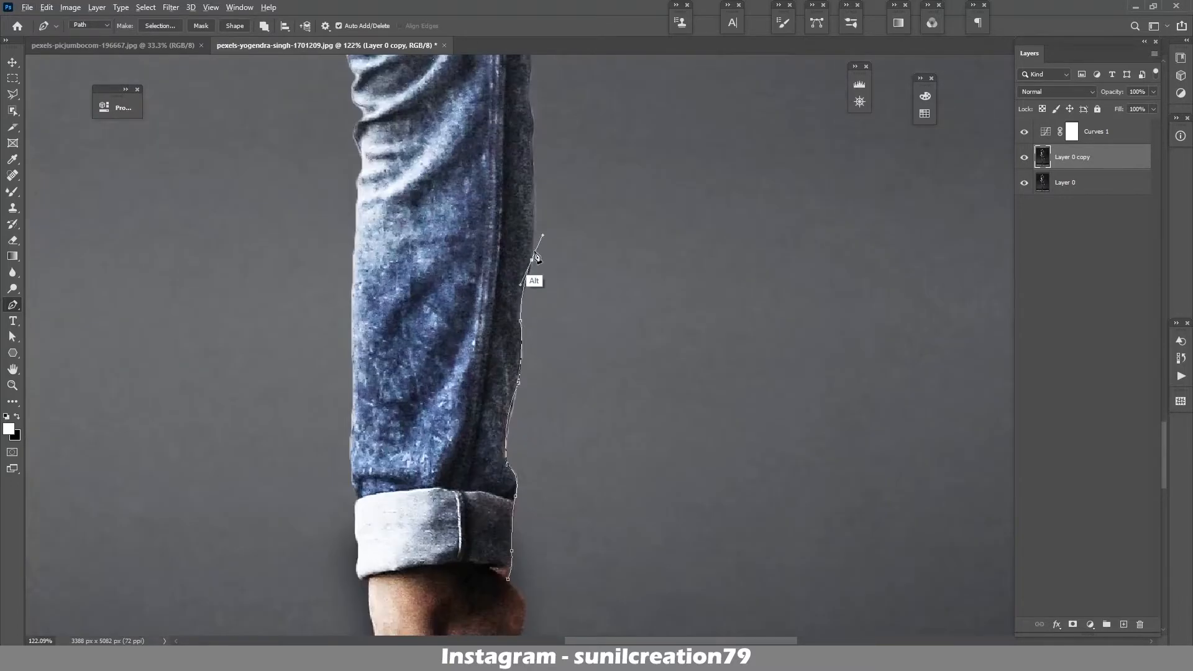
pyautogui.moveTo(524, 165); pyautogui.dragTo(580, 309)
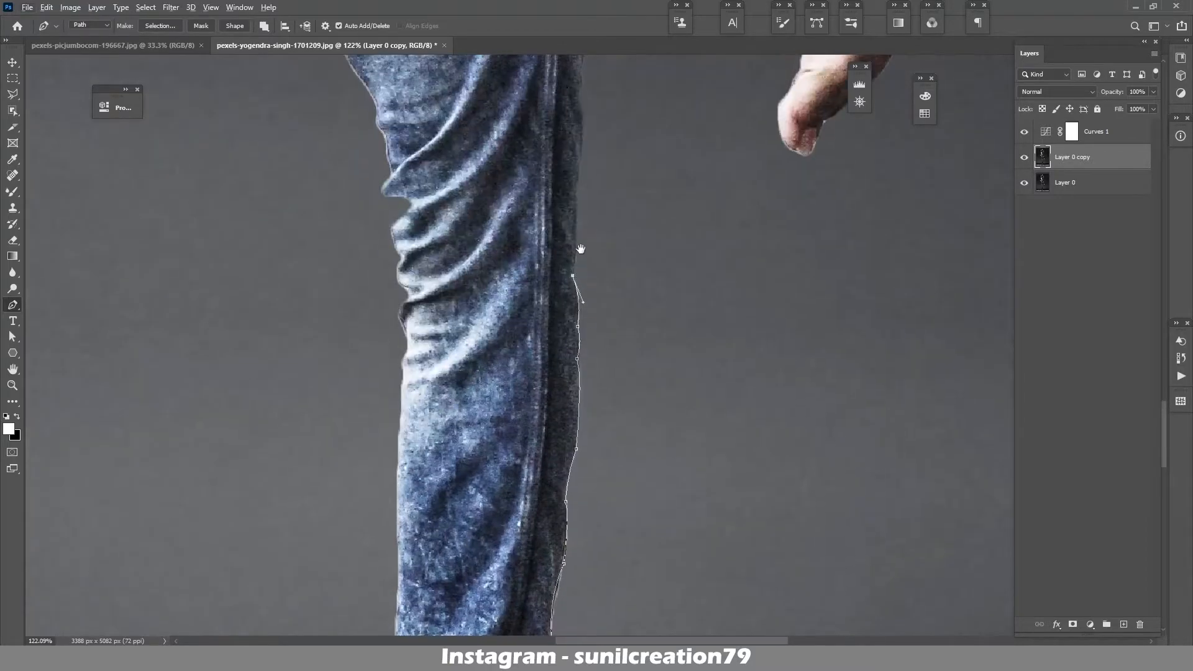
# Continue the path up the standing leg's inner thigh, around the crotch and along the underside of the raised leg.
pyautogui.moveTo(580, 248); pyautogui.dragTo(590, 347)
pyautogui.keyDown('alt'); pyautogui.click(588, 284); pyautogui.keyUp('alt')
pyautogui.moveTo(597, 119); pyautogui.dragTo(585, 369)
pyautogui.moveTo(583, 379); pyautogui.dragTo(480, 419)
pyautogui.moveTo(525, 305); pyautogui.dragTo(548, 274)
pyautogui.keyDown('alt'); pyautogui.click(525, 306); pyautogui.keyUp('alt')
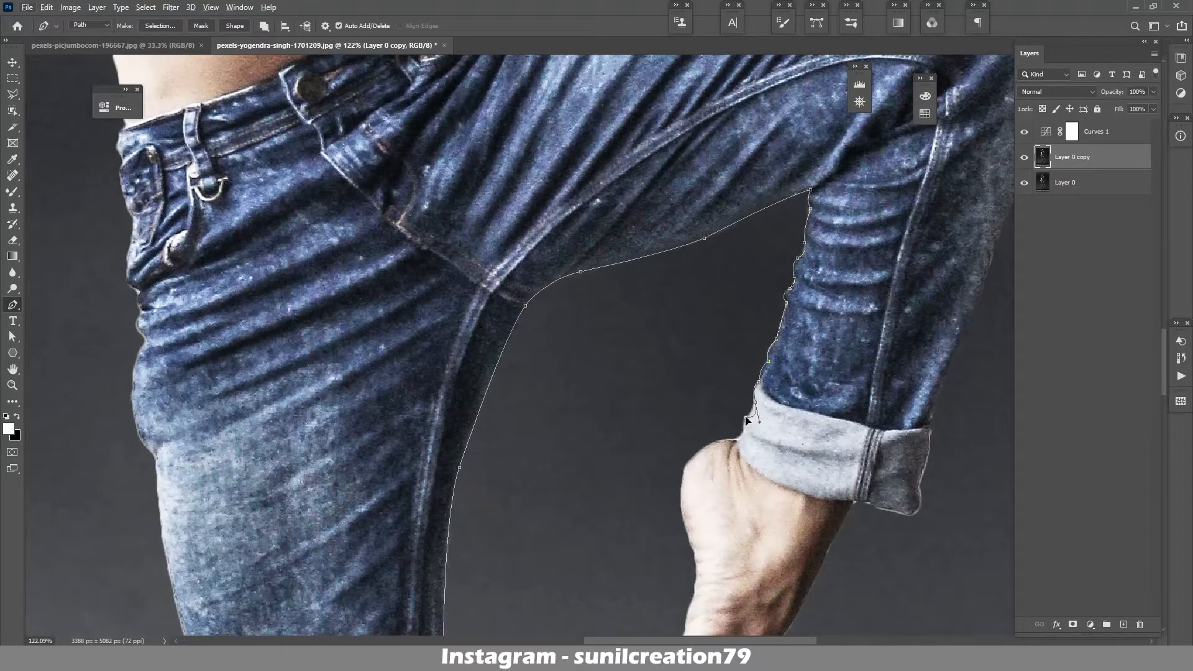
# Trace the path from the raised leg's rolled cuff around the heel and along the sole towards the toes.
pyautogui.moveTo(742, 433); pyautogui.dragTo(741, 440)
pyautogui.moveTo(741, 440); pyautogui.dragTo(741, 347)
pyautogui.moveTo(720, 349); pyautogui.dragTo(707, 282)
pyautogui.moveTo(684, 300); pyautogui.dragTo(679, 314)
pyautogui.moveTo(682, 354); pyautogui.dragTo(704, 380)
pyautogui.moveTo(708, 402); pyautogui.dragTo(704, 352)
pyautogui.moveTo(702, 364); pyautogui.dragTo(700, 371)
pyautogui.moveTo(703, 388); pyautogui.dragTo(698, 350)
pyautogui.moveTo(688, 374); pyautogui.dragTo(689, 393)
# Trace the path around the raised foot's toes and back up along the top of the foot.
pyautogui.moveTo(679, 397); pyautogui.dragTo(652, 394)
pyautogui.click(726, 376)
pyautogui.moveTo(653, 394); pyautogui.dragTo(710, 313)
pyautogui.keyDown('alt'); pyautogui.click(653, 394); pyautogui.keyUp('alt')
pyautogui.keyDown('alt'); pyautogui.click(696, 345); pyautogui.keyUp('alt')
pyautogui.moveTo(736, 285); pyautogui.dragTo(688, 393)
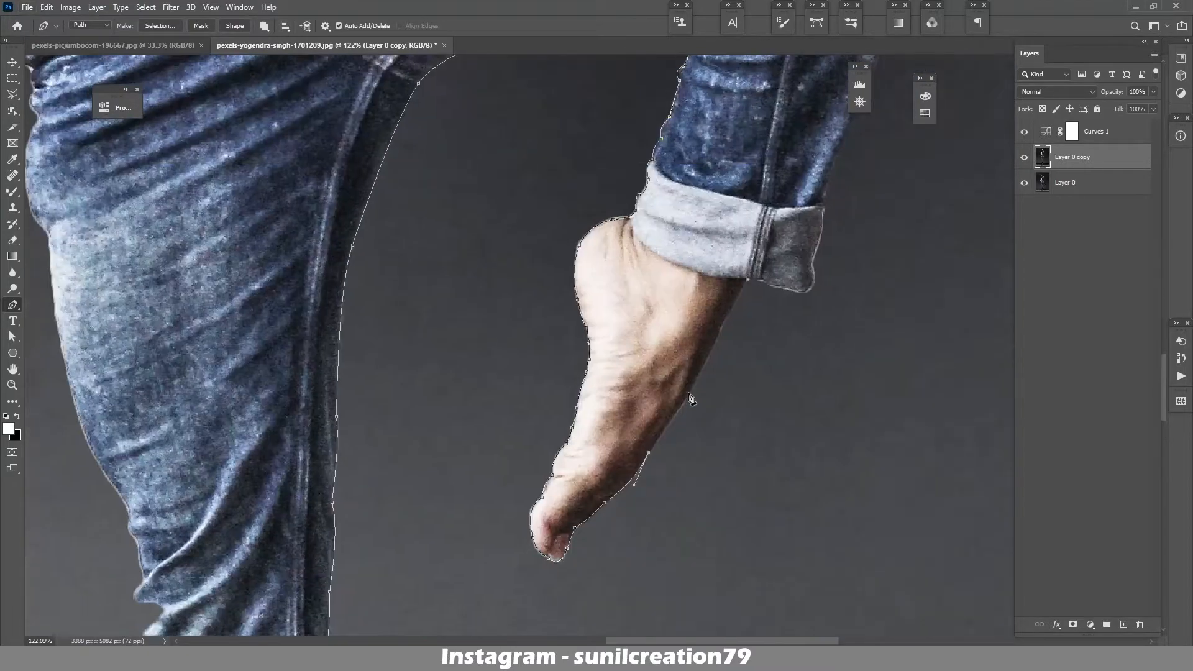
# Trace the path around the lower and front edges of the raised leg's rolled cuff.
pyautogui.click(771, 288)
pyautogui.moveTo(783, 300); pyautogui.dragTo(643, 367)
pyautogui.keyDown('alt'); pyautogui.click(673, 332); pyautogui.keyUp('alt')
pyautogui.moveTo(672, 328); pyautogui.dragTo(672, 375)
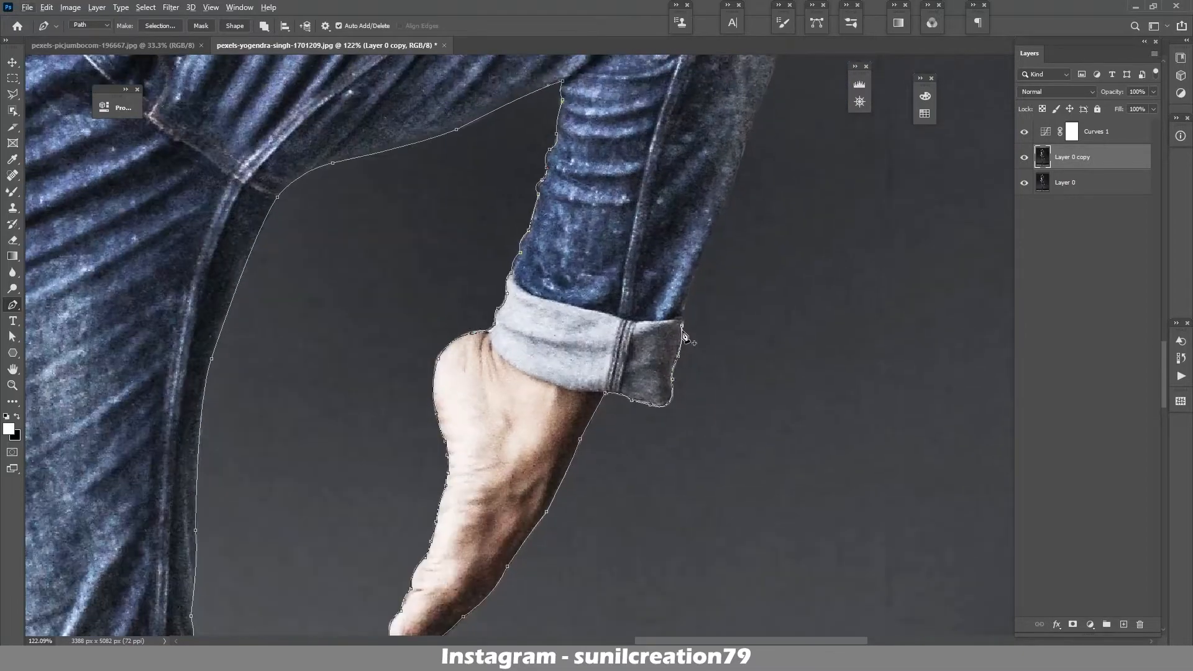
pyautogui.click(682, 322)
# Continue the path up the raised leg's shin and around the bent knee.
pyautogui.moveTo(714, 217); pyautogui.dragTo(670, 419)
pyautogui.click(701, 343)
pyautogui.moveTo(733, 261); pyautogui.dragTo(681, 410)
pyautogui.moveTo(718, 335); pyautogui.dragTo(727, 428)
pyautogui.moveTo(709, 282); pyautogui.dragTo(653, 244)
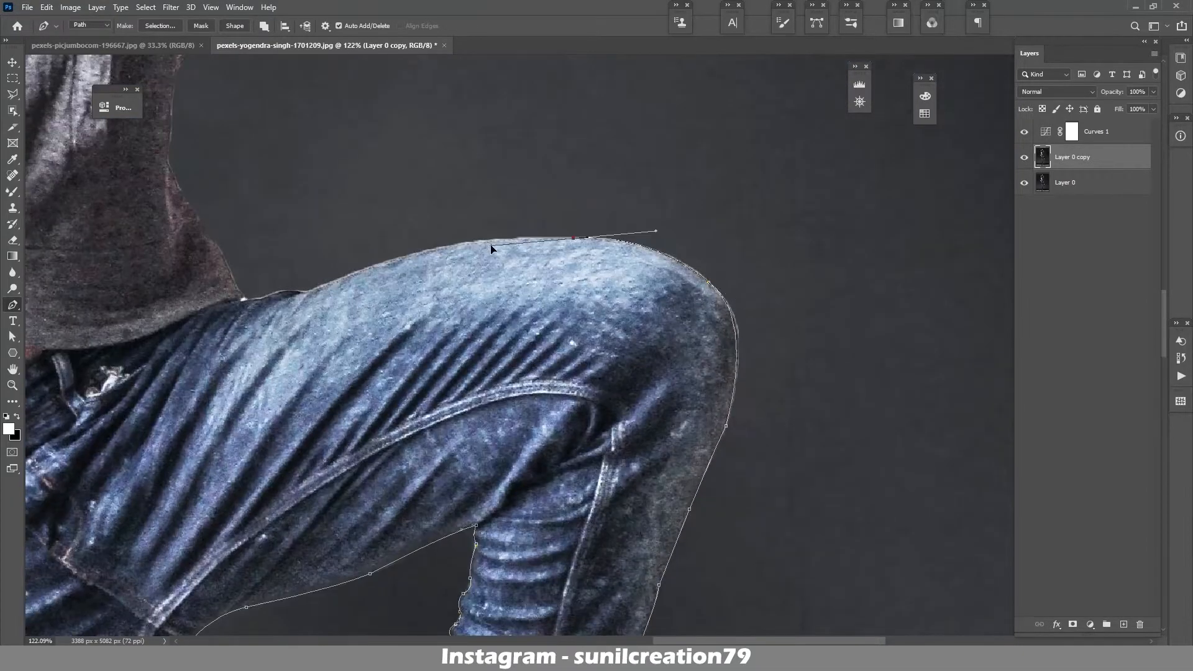
# Continue the path along the top of the raised thigh to the waist and onto the flared jacket hem.
pyautogui.keyDown('alt'); pyautogui.click(572, 237); pyautogui.keyUp('alt')
pyautogui.moveTo(491, 247); pyautogui.dragTo(734, 278)
pyautogui.moveTo(547, 323); pyautogui.dragTo(382, 390)
pyautogui.keyDown('alt'); pyautogui.click(509, 327); pyautogui.keyUp('alt')
pyautogui.click(488, 329)
pyautogui.moveTo(489, 329); pyautogui.dragTo(564, 402)
pyautogui.moveTo(524, 341); pyautogui.dragTo(515, 336)
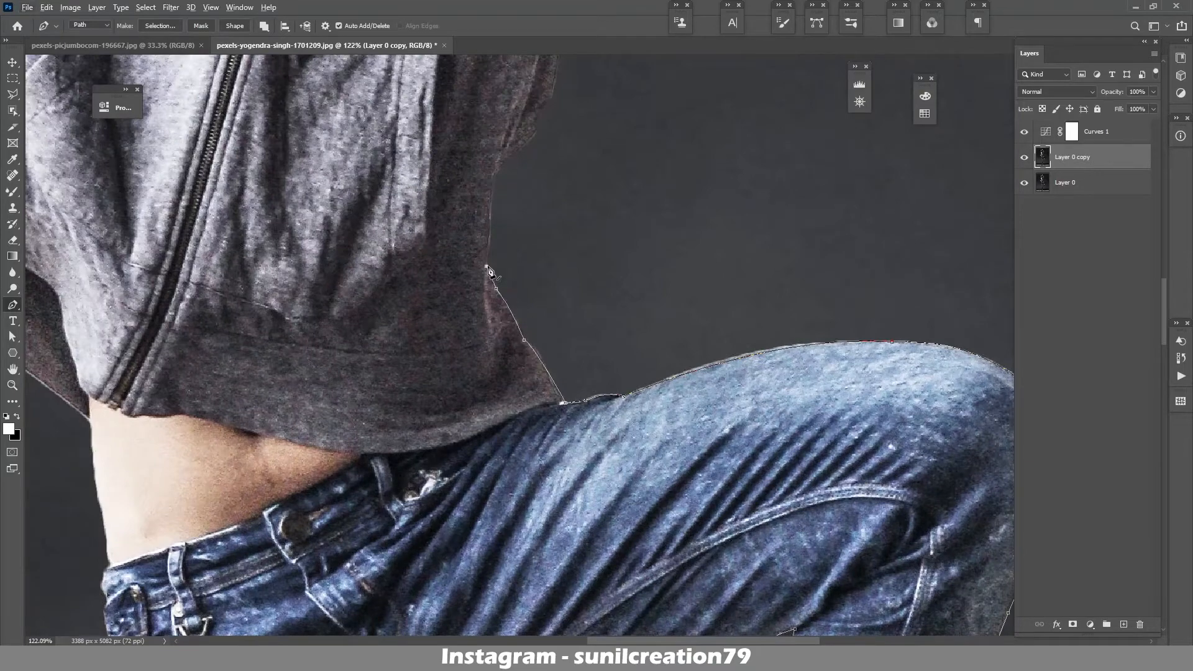
# Trace the path up the side of the jacket above the raised leg towards the armpit.
pyautogui.click(489, 203)
pyautogui.moveTo(488, 204); pyautogui.dragTo(543, 334)
pyautogui.moveTo(563, 290); pyautogui.dragTo(584, 389)
pyautogui.moveTo(627, 318); pyautogui.dragTo(602, 360)
pyautogui.moveTo(615, 327); pyautogui.dragTo(687, 421)
pyautogui.moveTo(705, 361)
pyautogui.mouseDown()
pyautogui.moveTo(707, 336)
pyautogui.moveTo(706, 381)
pyautogui.mouseUp()
# Continue the path up the outer edge of the raised upper sleeve on the bent-leg side.
pyautogui.moveTo(706, 343); pyautogui.dragTo(694, 457)
pyautogui.click(699, 398)
pyautogui.moveTo(715, 333); pyautogui.dragTo(713, 314)
pyautogui.moveTo(720, 256); pyautogui.dragTo(737, 345)
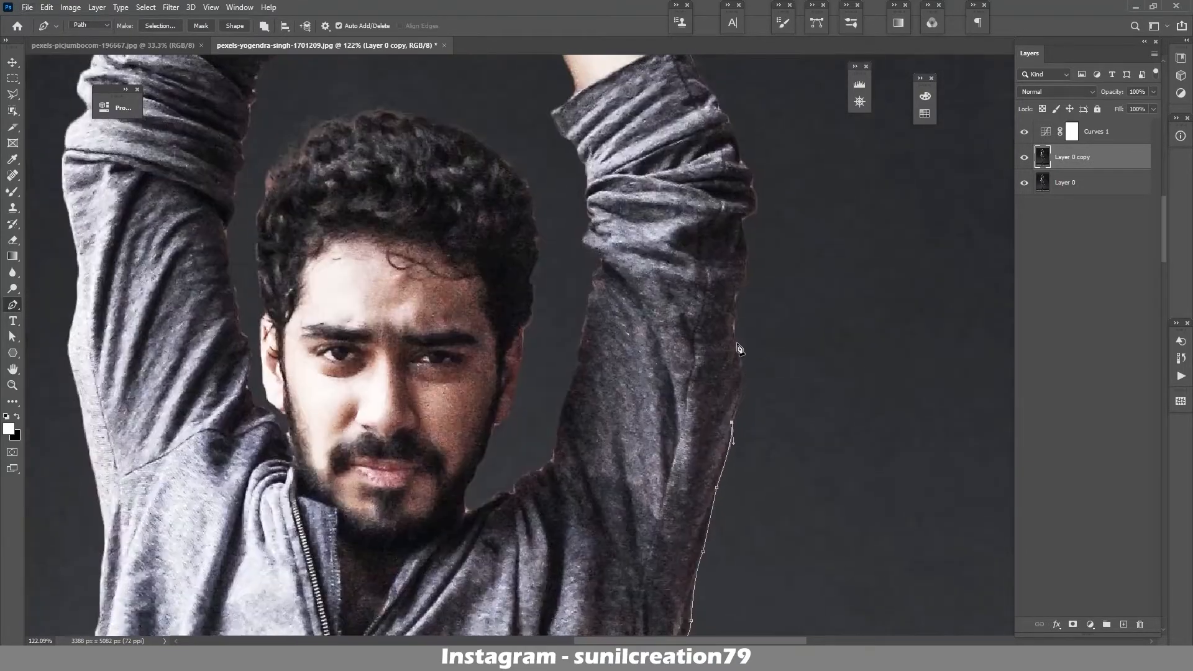
pyautogui.moveTo(733, 291); pyautogui.dragTo(725, 358)
pyautogui.moveTo(732, 352); pyautogui.dragTo(737, 343)
# Trace the path around the outer folds of the rolled-up sleeve on the bent-leg side.
pyautogui.click(735, 328)
pyautogui.moveTo(735, 300); pyautogui.dragTo(735, 290)
pyautogui.moveTo(735, 287); pyautogui.dragTo(731, 372)
pyautogui.click(730, 373)
pyautogui.moveTo(738, 338); pyautogui.dragTo(725, 314)
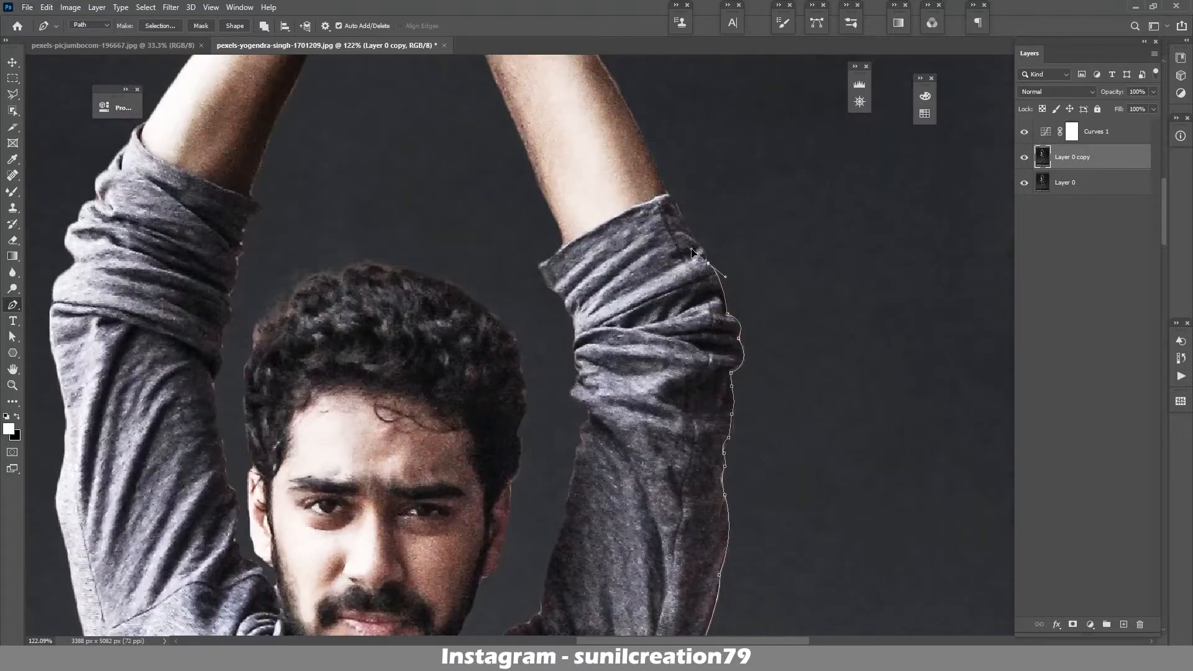
pyautogui.click(722, 334)
pyautogui.click(703, 297)
# Continue the path from the sleeve opening along the outer forearm and around the wrist to the lower hand.
pyautogui.moveTo(692, 246); pyautogui.dragTo(735, 404)
pyautogui.click(697, 292)
pyautogui.moveTo(684, 310); pyautogui.dragTo(659, 282)
pyautogui.moveTo(649, 258); pyautogui.dragTo(676, 355)
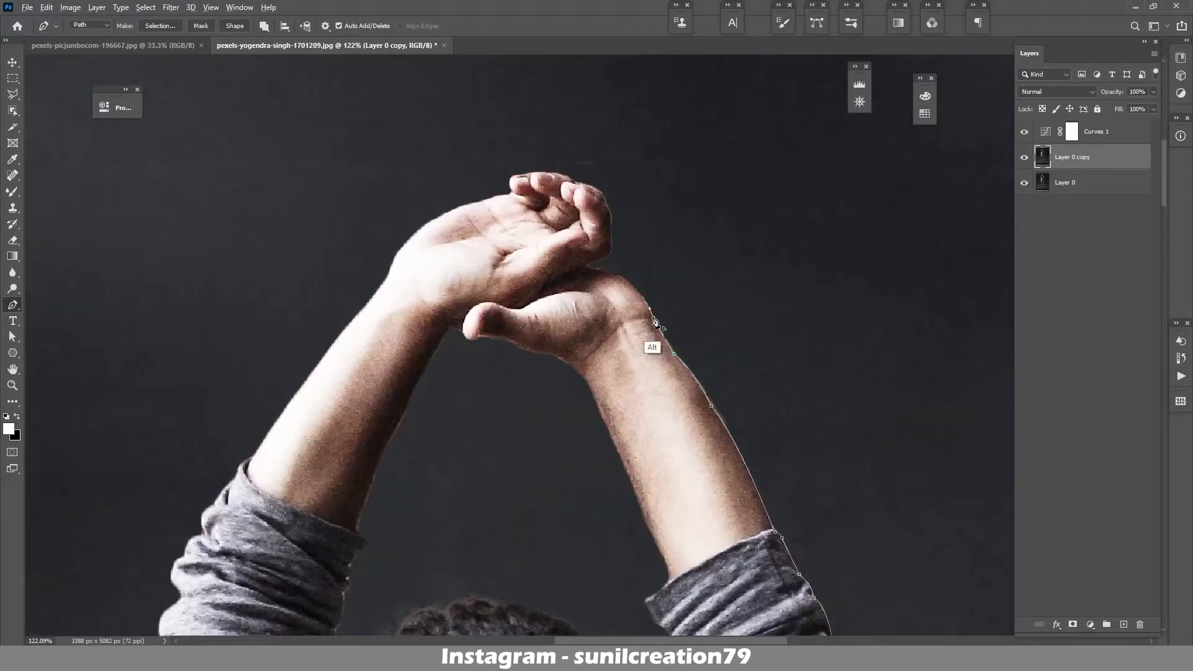
pyautogui.keyDown('alt'); pyautogui.click(591, 268); pyautogui.keyUp('alt')
# Trace the path around the fingers and along the top of the upper hand.
pyautogui.click(576, 267)
pyautogui.moveTo(603, 261); pyautogui.dragTo(697, 329)
pyautogui.moveTo(704, 316); pyautogui.dragTo(702, 303)
pyautogui.click(666, 251)
pyautogui.moveTo(640, 241); pyautogui.dragTo(675, 306)
pyautogui.moveTo(675, 306); pyautogui.dragTo(662, 307)
pyautogui.keyDown('alt'); pyautogui.click(629, 329); pyautogui.keyUp('alt')
# Continue the path past the upper hand's wrist and down the outer forearm to the sleeve opening.
pyautogui.click(606, 334)
pyautogui.moveTo(596, 340); pyautogui.dragTo(591, 347)
pyautogui.moveTo(648, 335); pyautogui.dragTo(620, 342)
pyautogui.click(640, 323)
pyautogui.keyDown('alt'); pyautogui.click(639, 311); pyautogui.keyUp('alt')
pyautogui.moveTo(592, 400); pyautogui.dragTo(633, 334)
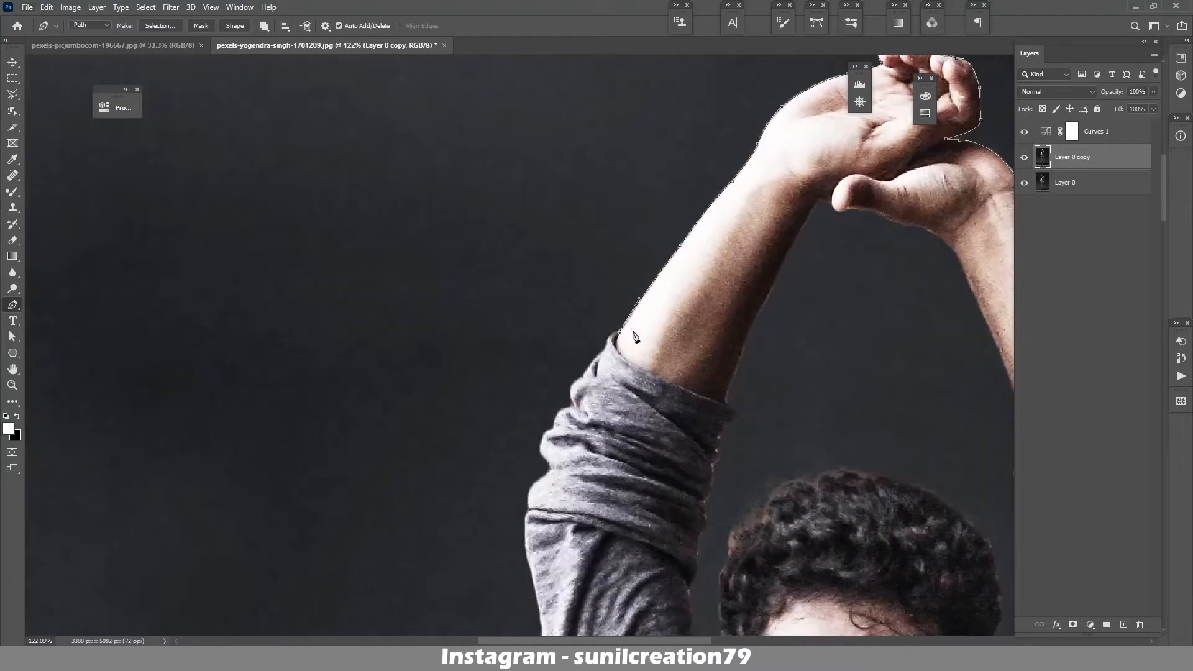
# Trace the path along the upper folds of the rolled-up sleeve on the standing-leg side.
pyautogui.scroll(-12, 633, 333)
pyautogui.scroll(13, 683, 442)
pyautogui.moveTo(559, 125); pyautogui.dragTo(593, 356)
pyautogui.moveTo(555, 231); pyautogui.dragTo(549, 256)
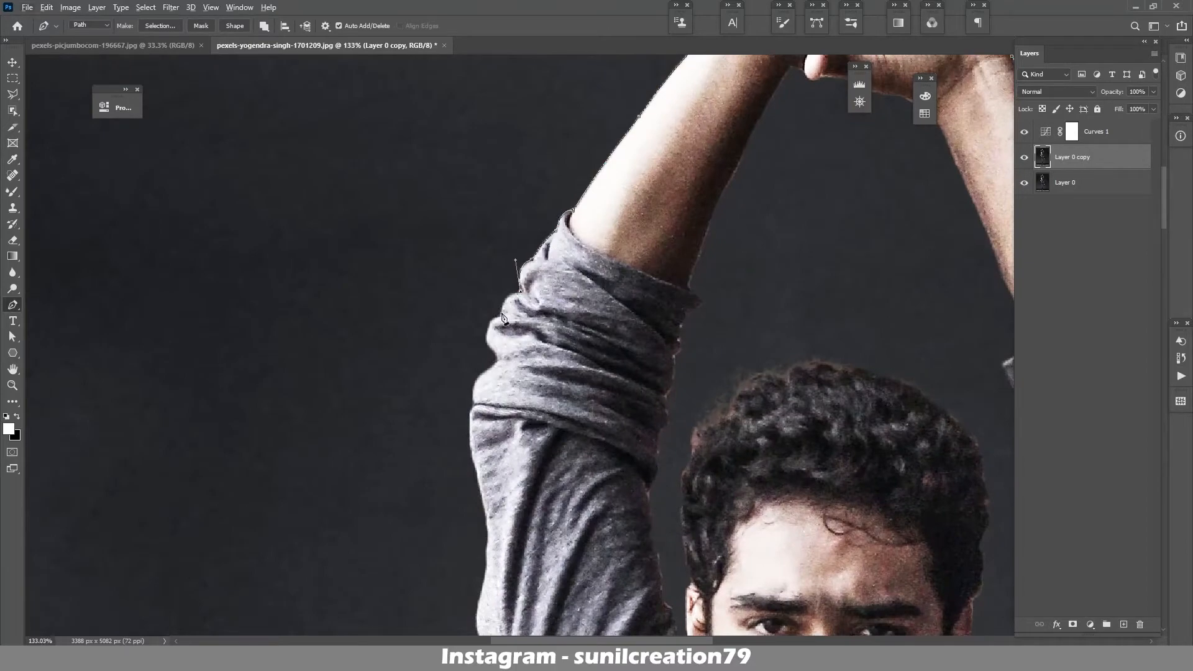
pyautogui.moveTo(501, 315); pyautogui.dragTo(500, 336)
pyautogui.keyDown('alt'); pyautogui.click(500, 314); pyautogui.keyUp('alt')
# Continue the path around the lower sleeve folds and down the outer upper arm on the standing-leg side.
pyautogui.moveTo(501, 348); pyautogui.dragTo(548, 273)
pyautogui.moveTo(542, 279); pyautogui.dragTo(561, 298)
pyautogui.moveTo(533, 350); pyautogui.dragTo(562, 267)
pyautogui.moveTo(550, 309); pyautogui.dragTo(553, 329)
pyautogui.moveTo(562, 388); pyautogui.dragTo(561, 403)
pyautogui.moveTo(563, 403)
pyautogui.mouseDown()
pyautogui.moveTo(568, 330)
pyautogui.moveTo(567, 397)
pyautogui.mouseUp()
pyautogui.moveTo(570, 435); pyautogui.dragTo(574, 323)
# Trace the path down past the shoulder and along the side of the jacket's chest.
pyautogui.moveTo(583, 375); pyautogui.dragTo(582, 389)
pyautogui.moveTo(586, 400); pyautogui.dragTo(590, 327)
pyautogui.moveTo(605, 501); pyautogui.dragTo(596, 546)
pyautogui.moveTo(606, 509); pyautogui.dragTo(610, 371)
pyautogui.moveTo(604, 432); pyautogui.dragTo(602, 473)
pyautogui.moveTo(607, 453); pyautogui.dragTo(618, 364)
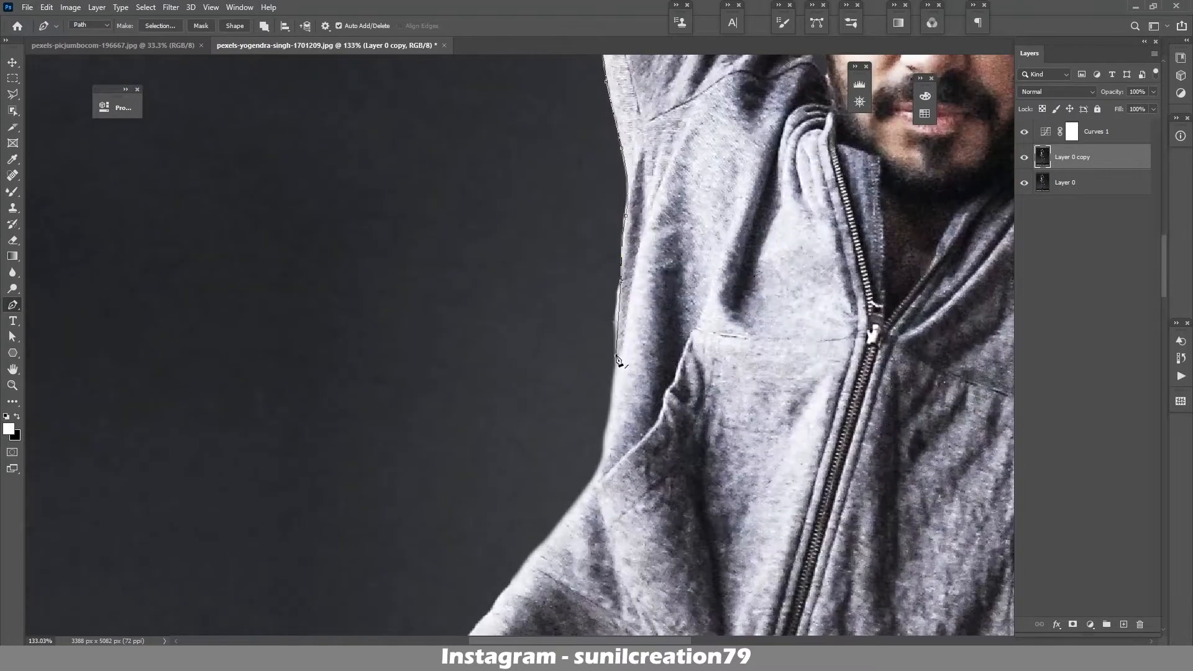
# Continue the path along the flared side of the jacket and around its pointed hem corner.
pyautogui.moveTo(604, 428); pyautogui.dragTo(601, 451)
pyautogui.moveTo(602, 446); pyautogui.dragTo(613, 367)
pyautogui.moveTo(595, 407); pyautogui.dragTo(576, 430)
pyautogui.moveTo(564, 458); pyautogui.dragTo(595, 354)
pyautogui.moveTo(590, 412); pyautogui.dragTo(595, 433)
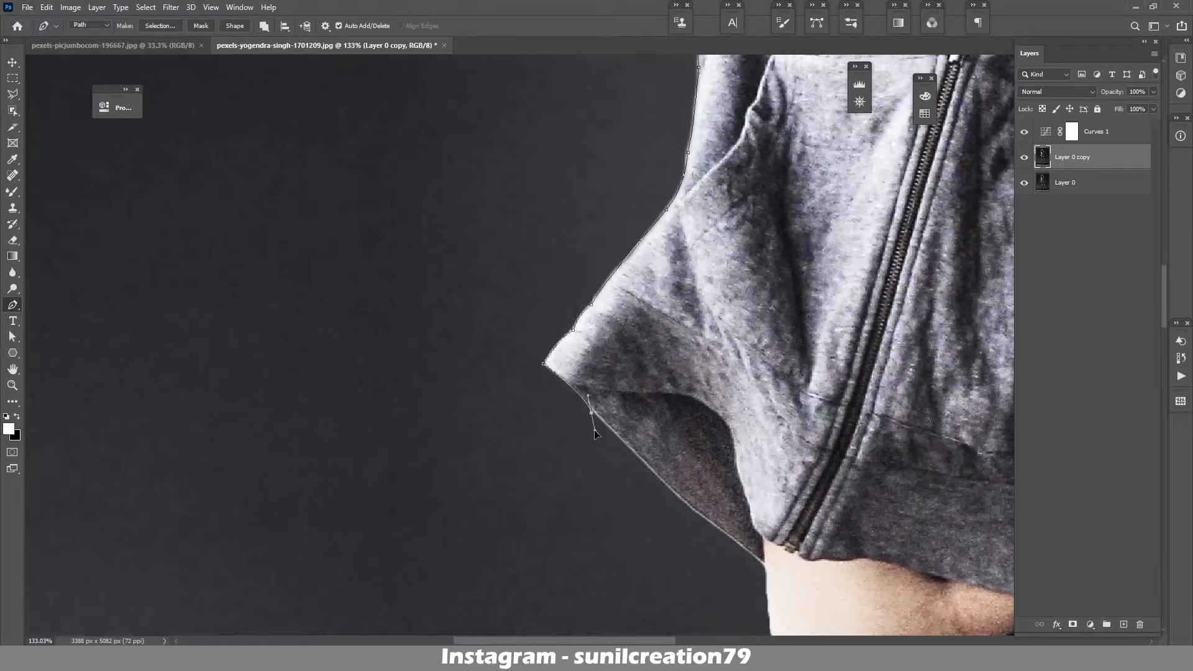
# Trace the path along the underside of the flared jacket hem to the bare waist.
pyautogui.moveTo(646, 464); pyautogui.dragTo(663, 482)
pyautogui.moveTo(665, 485); pyautogui.dragTo(589, 363)
pyautogui.moveTo(637, 401); pyautogui.dragTo(677, 350)
pyautogui.click(687, 440)
pyautogui.moveTo(690, 438); pyautogui.dragTo(696, 366)
# Continue the path down the bare waist and around the waistband, pocket and hip of the jeans.
pyautogui.moveTo(698, 404); pyautogui.dragTo(692, 362)
pyautogui.moveTo(688, 396); pyautogui.dragTo(701, 436)
pyautogui.moveTo(701, 438); pyautogui.dragTo(696, 398)
pyautogui.click(697, 352)
pyautogui.moveTo(705, 408); pyautogui.dragTo(709, 364)
pyautogui.scroll(-3, 701, 413)
pyautogui.scroll(-5, 701, 413)
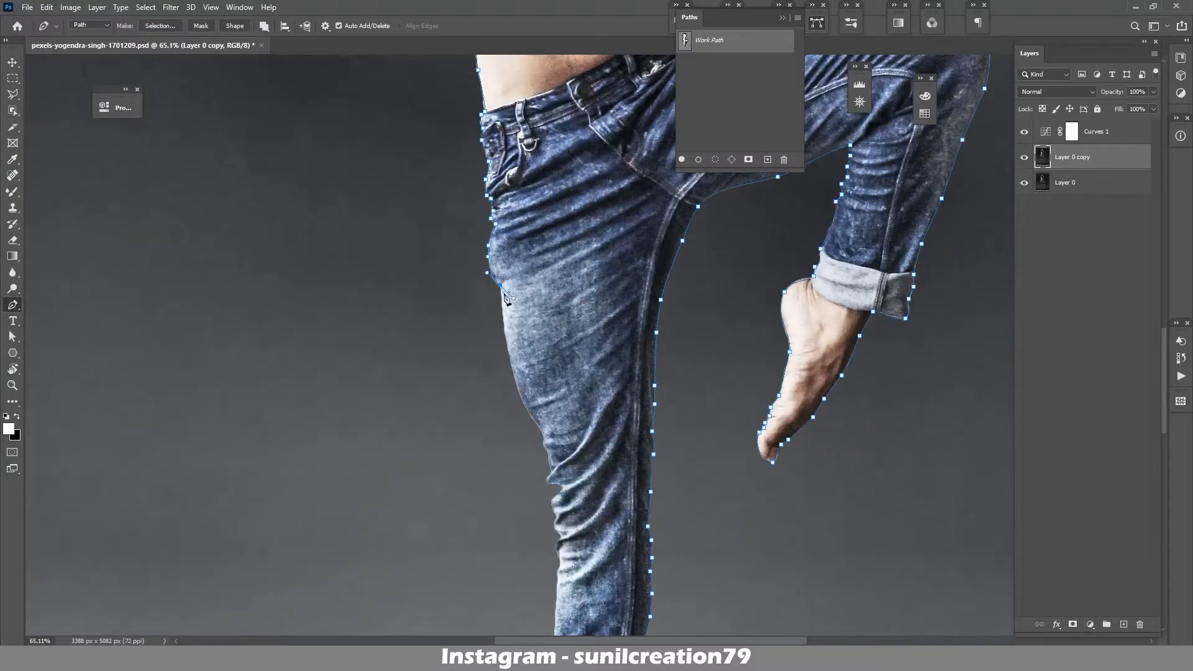
# Trace the path down the standing leg's outer thigh to the fabric folds at the knee.
pyautogui.keyDown('alt'); pyautogui.click(500, 285); pyautogui.keyUp('alt')
pyautogui.moveTo(538, 423); pyautogui.dragTo(559, 323)
pyautogui.keyDown('alt'); pyautogui.click(558, 323); pyautogui.keyUp('alt')
pyautogui.moveTo(558, 322); pyautogui.dragTo(573, 357)
pyautogui.click(564, 340)
pyautogui.moveTo(574, 358); pyautogui.dragTo(576, 265)
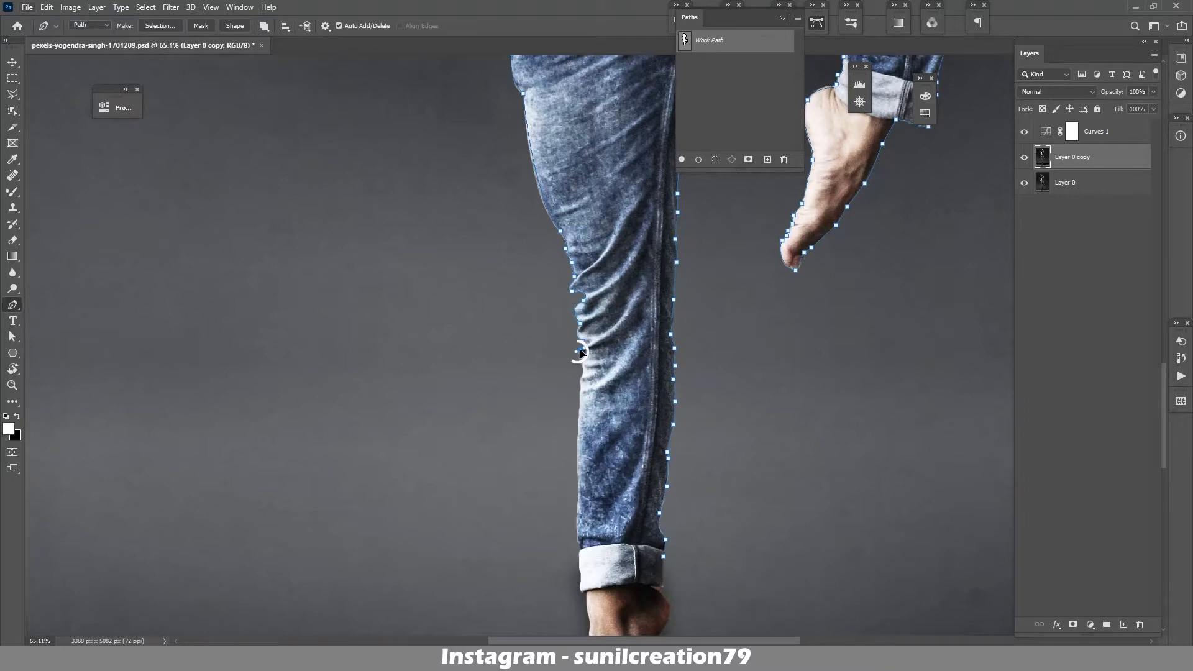
# Continue the path down the outer edge of the standing leg's calf, rolled cuff and ankle.
pyautogui.moveTo(580, 350); pyautogui.dragTo(564, 260)
pyautogui.moveTo(568, 277); pyautogui.dragTo(504, 201)
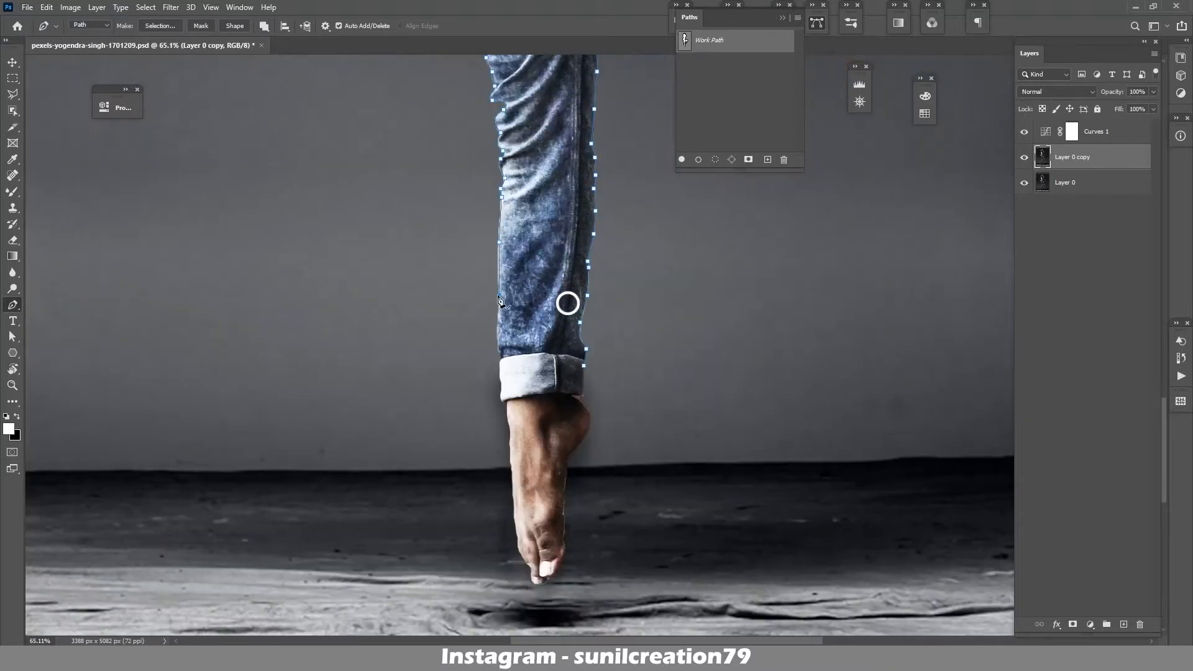
pyautogui.moveTo(499, 300); pyautogui.dragTo(500, 254)
pyautogui.moveTo(498, 283); pyautogui.dragTo(496, 225)
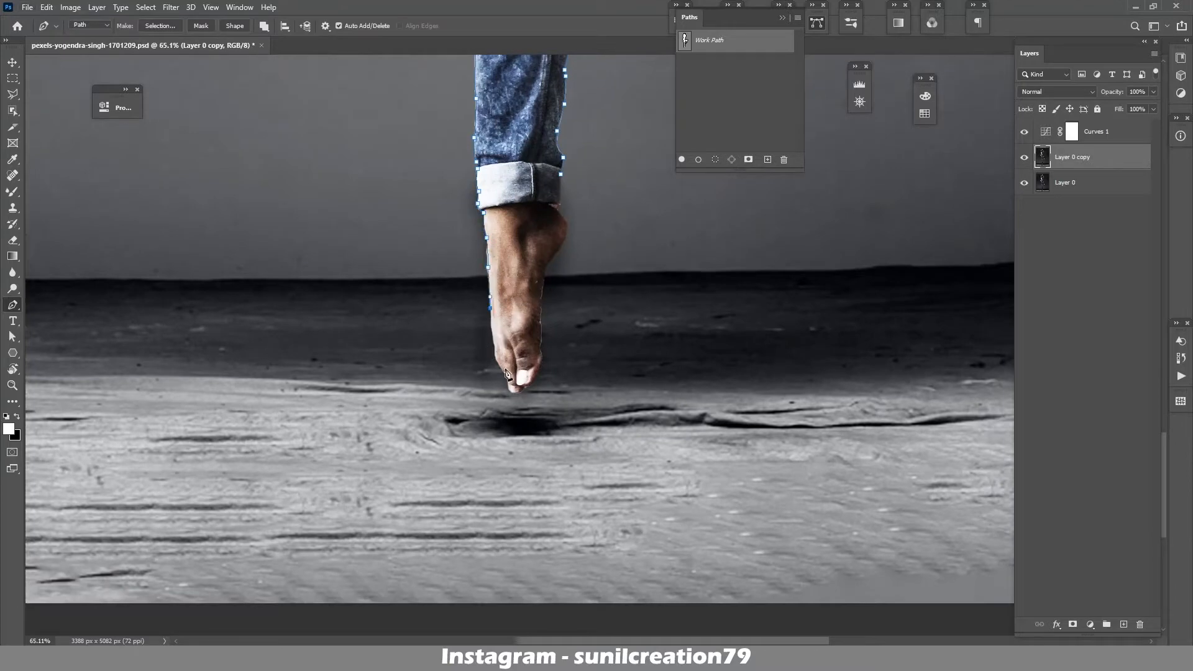
# Trace around the standing foot's toes and heel, close the path at its starting point and convert it to a selection.
pyautogui.moveTo(494, 346); pyautogui.dragTo(497, 358)
pyautogui.moveTo(499, 359); pyautogui.dragTo(512, 303)
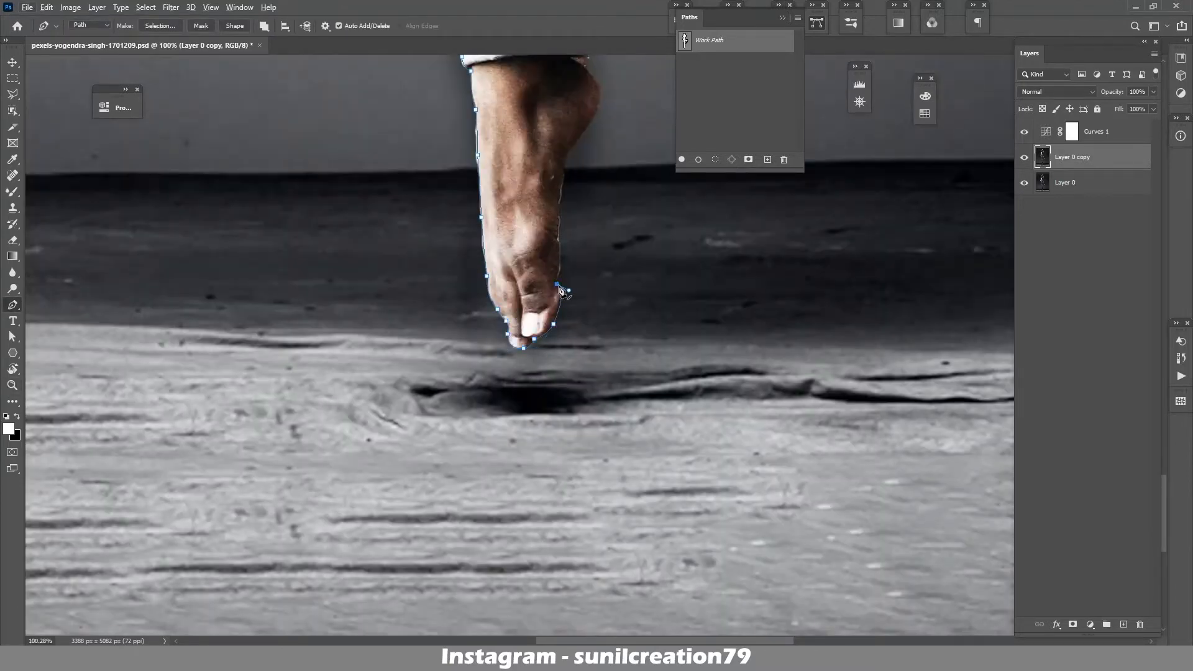
pyautogui.moveTo(565, 168); pyautogui.dragTo(567, 161)
pyautogui.moveTo(567, 163); pyautogui.dragTo(598, 334)
pyautogui.moveTo(623, 296); pyautogui.dragTo(626, 293)
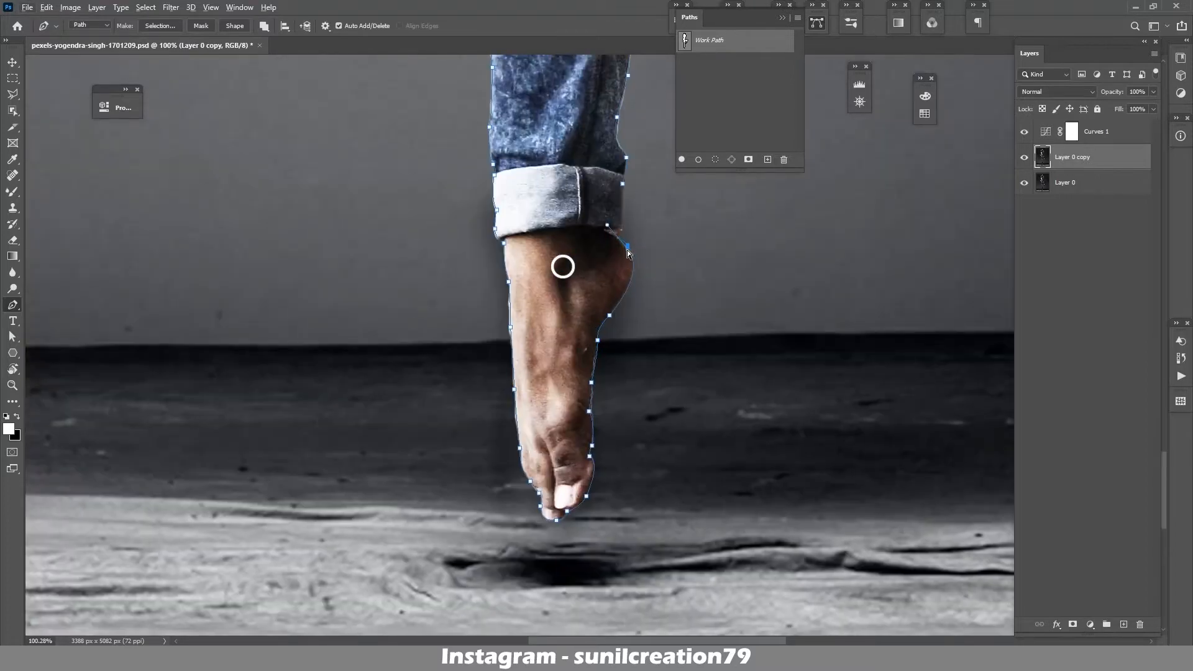
pyautogui.moveTo(620, 252); pyautogui.dragTo(620, 348)
pyautogui.moveTo(622, 308); pyautogui.dragTo(620, 301)
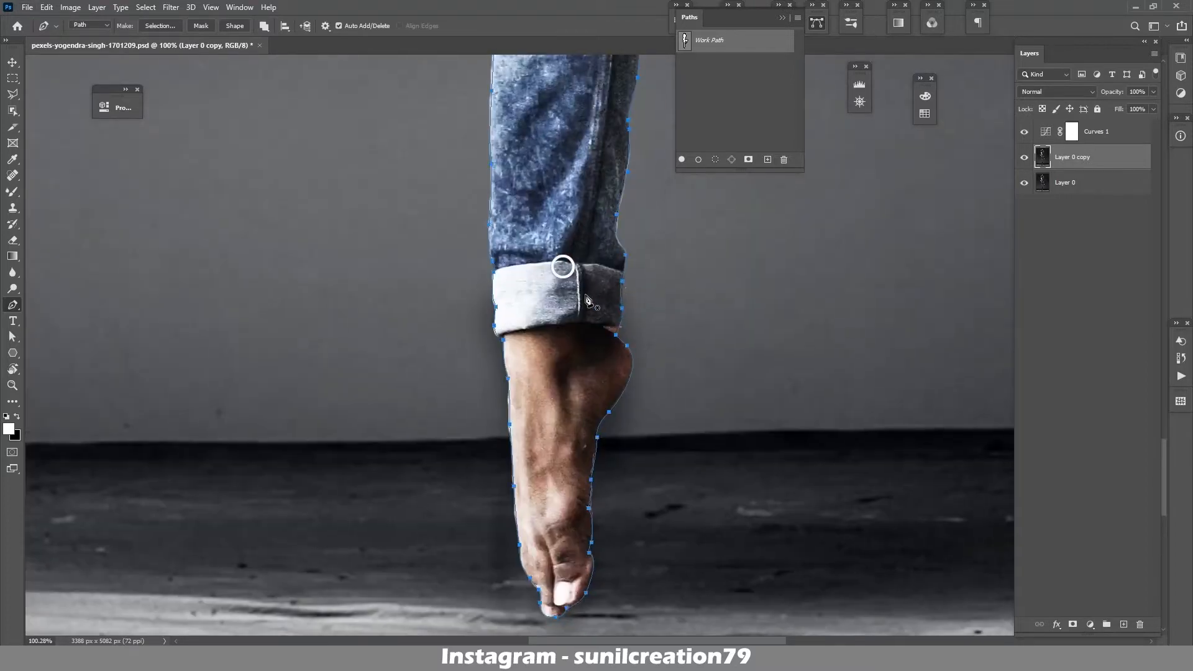
pyautogui.hotkey('ctrl', 'Return')
# Start a new path above the ear on the bent-leg side and trace up that side of the hair.
pyautogui.scroll(-5, 748, 335)
pyautogui.scroll(3, 599, 212)
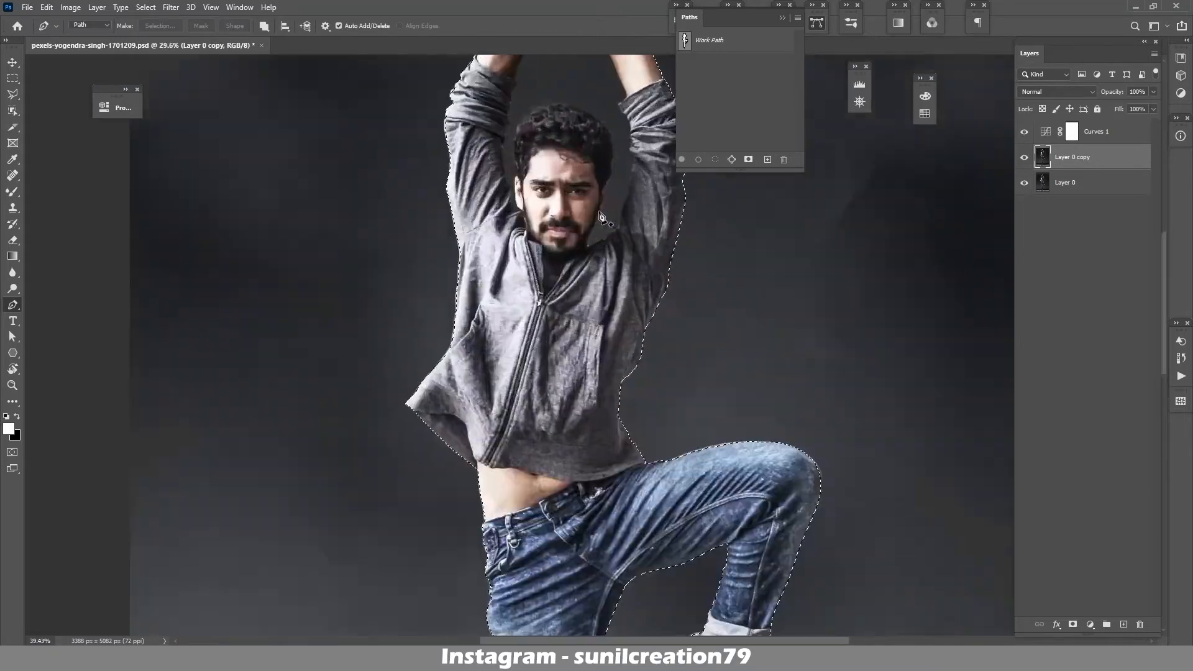
pyautogui.scroll(5, 600, 213)
pyautogui.click(615, 274)
pyautogui.moveTo(623, 253); pyautogui.dragTo(618, 243)
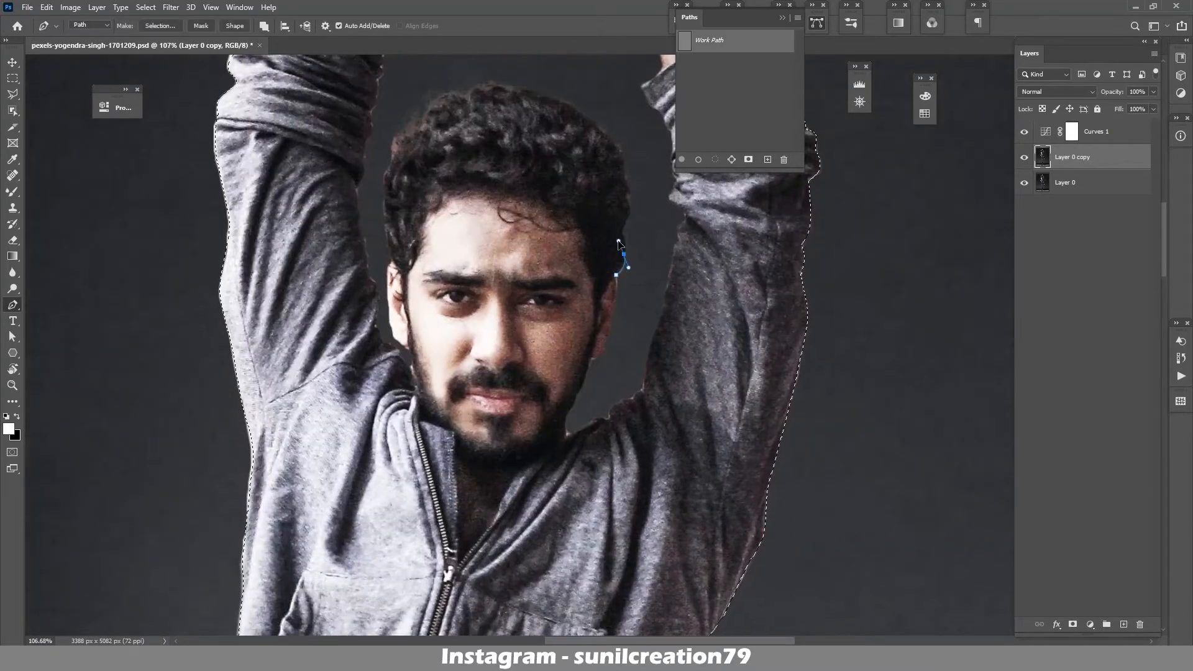
pyautogui.click(621, 234)
pyautogui.click(623, 217)
pyautogui.moveTo(627, 201); pyautogui.dragTo(650, 261)
pyautogui.moveTo(646, 251); pyautogui.dragTo(588, 211)
pyautogui.keyDown('alt'); pyautogui.click(610, 221); pyautogui.keyUp('alt')
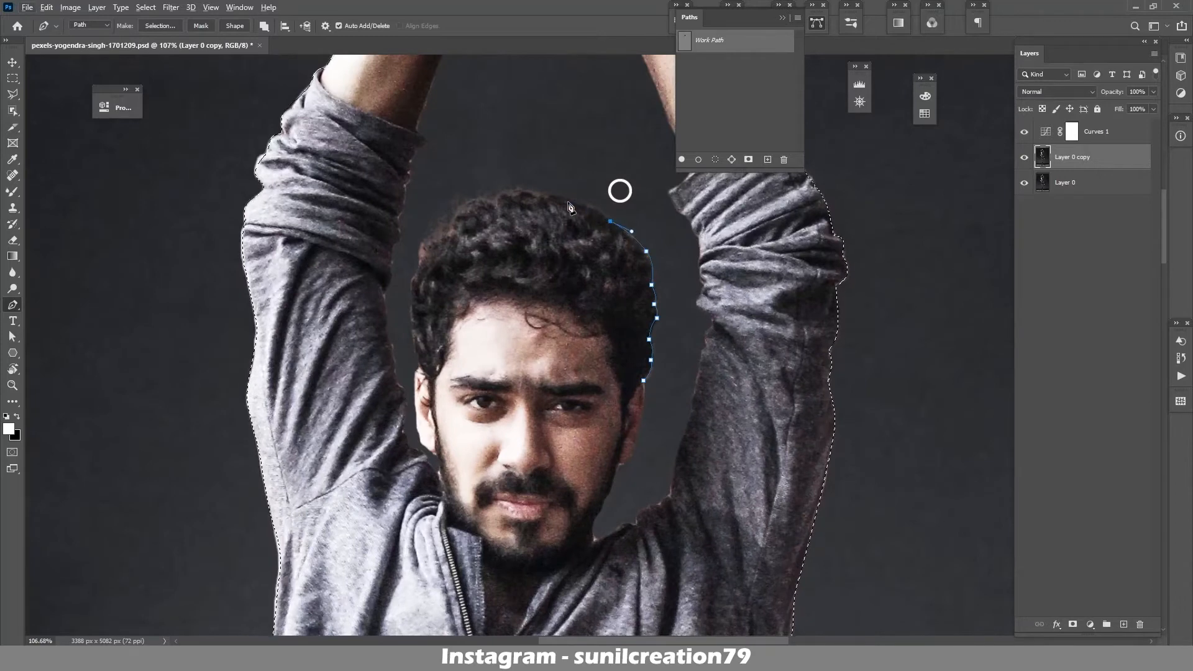
# Continue the path over the top of the hair and down its other side to the opposite ear.
pyautogui.click(532, 195)
pyautogui.click(495, 200)
pyautogui.moveTo(450, 228); pyautogui.dragTo(457, 315)
pyautogui.keyDown('alt'); pyautogui.click(451, 227); pyautogui.keyUp('alt')
pyautogui.keyDown('alt'); pyautogui.click(432, 240); pyautogui.keyUp('alt')
pyautogui.keyDown('alt'); pyautogui.click(419, 264); pyautogui.keyUp('alt')
pyautogui.keyDown('alt'); pyautogui.click(411, 299); pyautogui.keyUp('alt')
pyautogui.keyDown('alt'); pyautogui.click(449, 272); pyautogui.keyUp('alt')
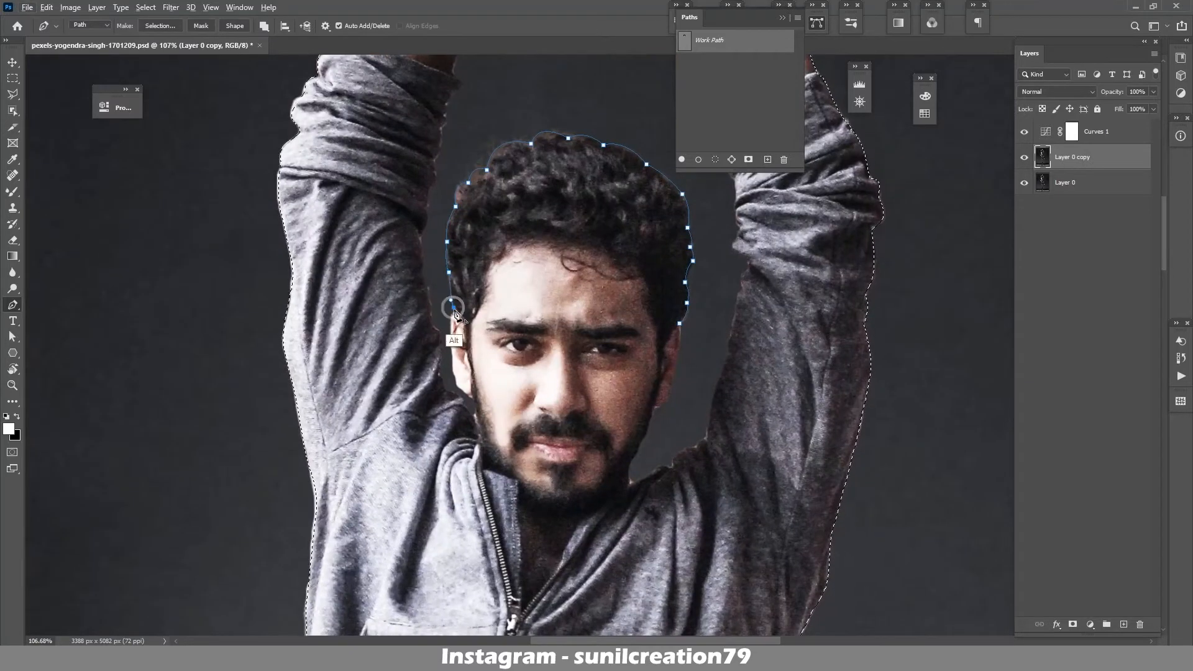
pyautogui.keyDown('alt'); pyautogui.click(453, 307); pyautogui.keyUp('alt')
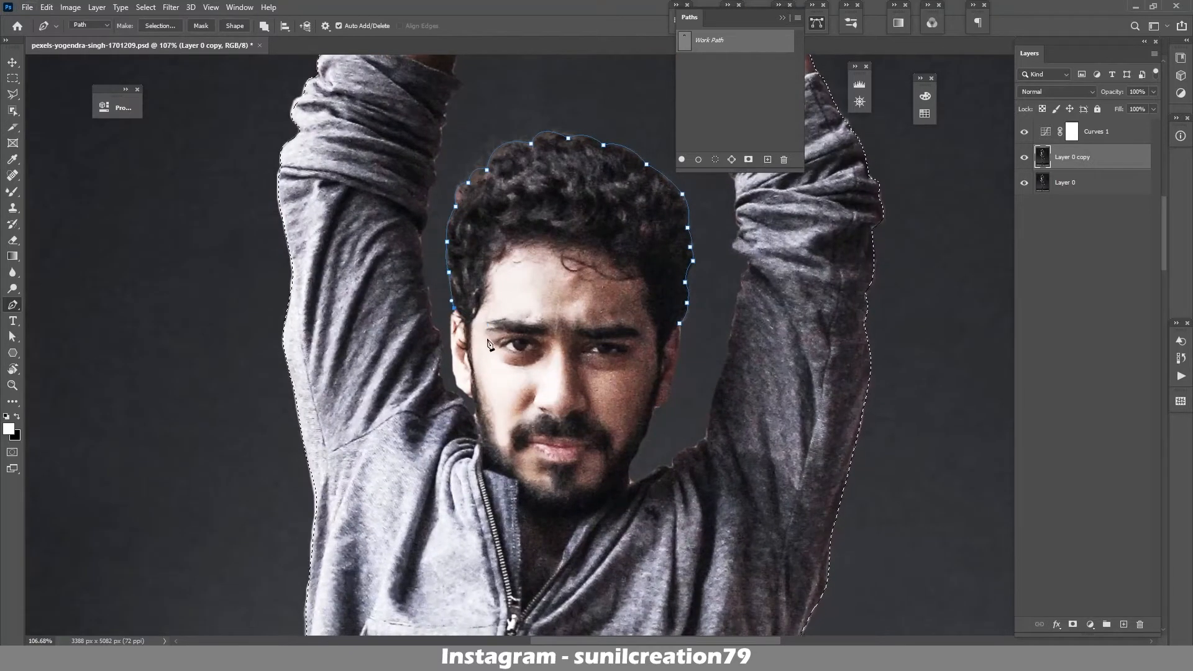
# Continue the path down the outer edge of the standing-leg-side ear to where the jaw meets the shoulder.
pyautogui.moveTo(452, 323); pyautogui.dragTo(542, 311)
pyautogui.keyDown('alt'); pyautogui.click(452, 323); pyautogui.keyUp('alt')
pyautogui.keyDown('alt'); pyautogui.click(452, 355); pyautogui.keyUp('alt')
pyautogui.keyDown('alt'); pyautogui.click(454, 376); pyautogui.keyUp('alt')
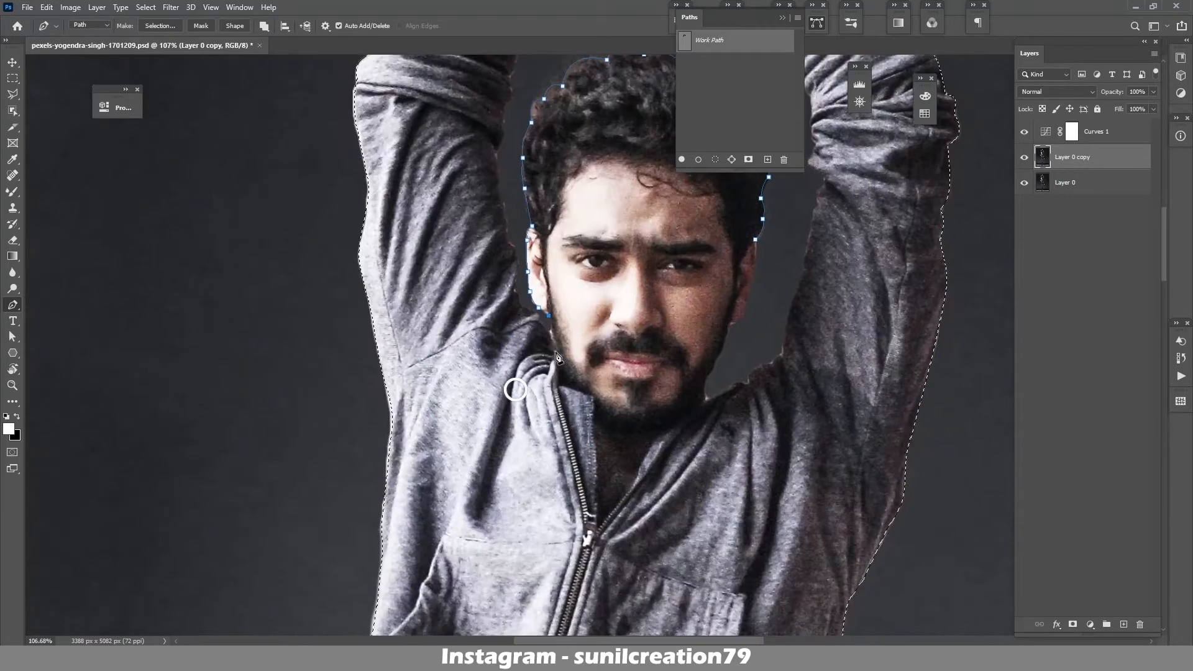
pyautogui.click(545, 331)
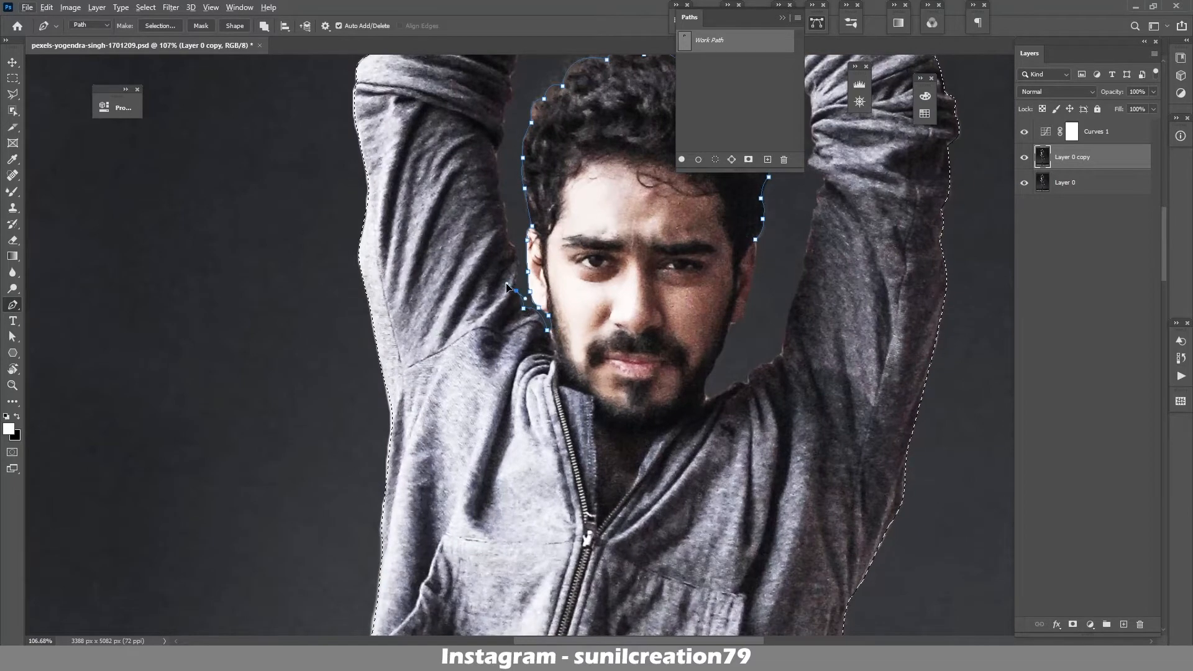
# Continue the path up the inner edge of the standing-leg-side upper arm to the start of the rolled sleeve.
pyautogui.moveTo(538, 258); pyautogui.dragTo(544, 364)
pyautogui.click(519, 351)
pyautogui.click(511, 301)
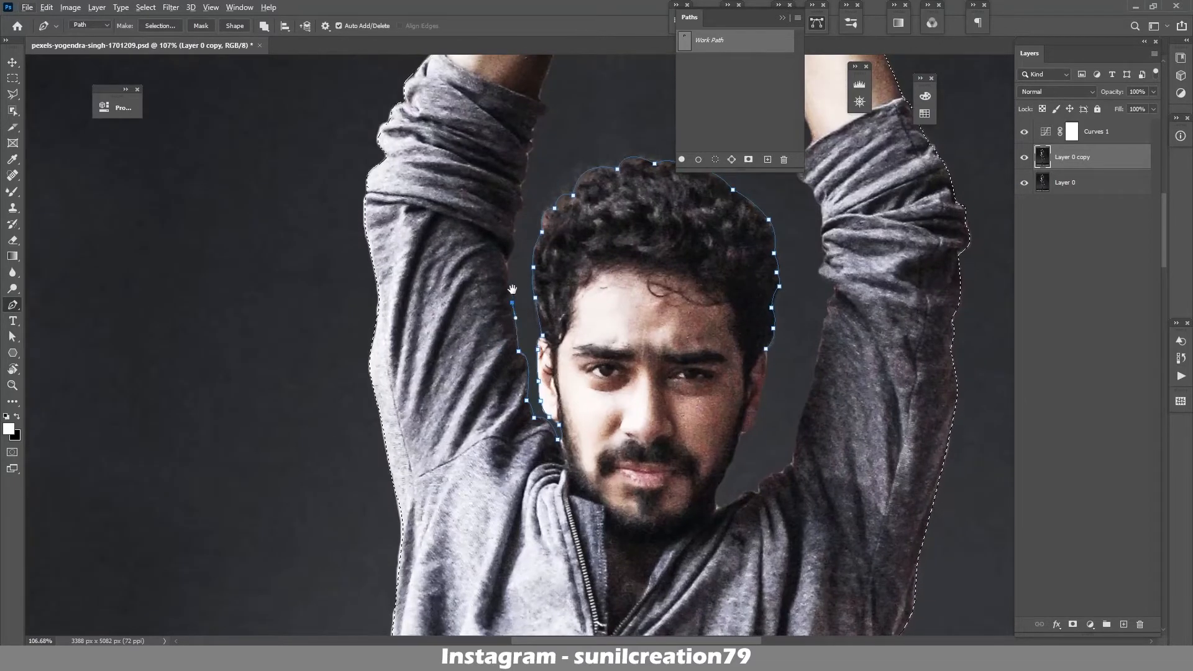
pyautogui.click(508, 269)
pyautogui.moveTo(521, 272); pyautogui.dragTo(555, 381)
pyautogui.click(545, 341)
pyautogui.click(553, 319)
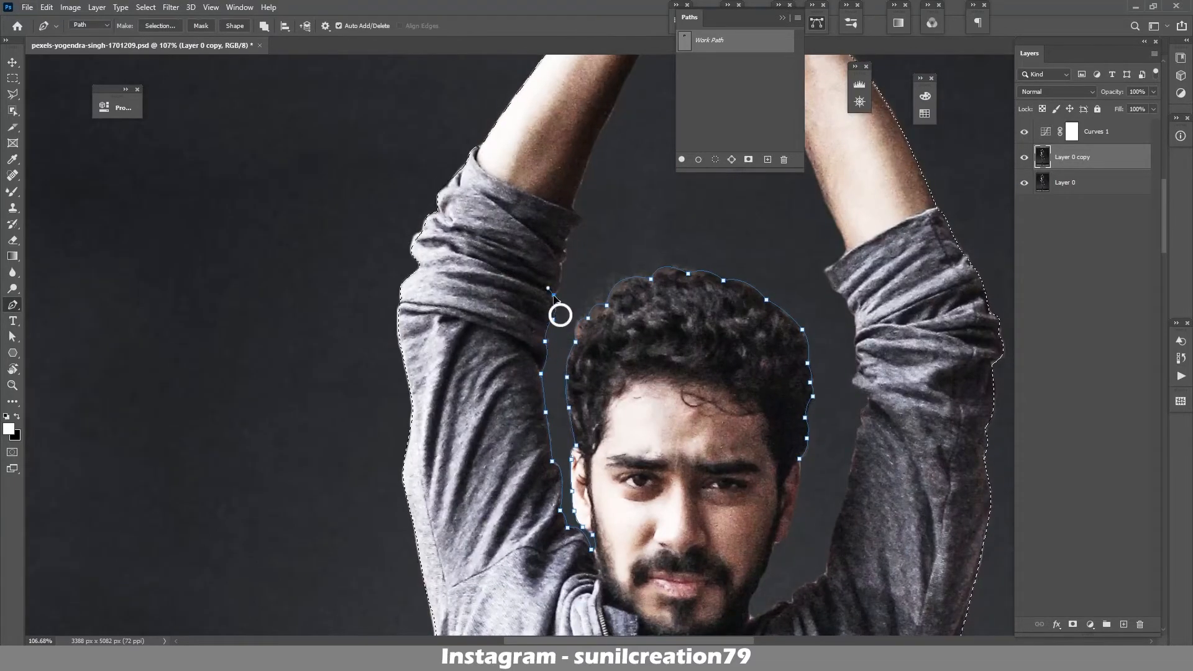
# Trace along the inner edge of that arm's rolled sleeve up to the bare forearm.
pyautogui.click(553, 295)
pyautogui.moveTo(559, 263); pyautogui.dragTo(612, 419)
pyautogui.click(588, 356)
pyautogui.click(597, 335)
pyautogui.click(603, 318)
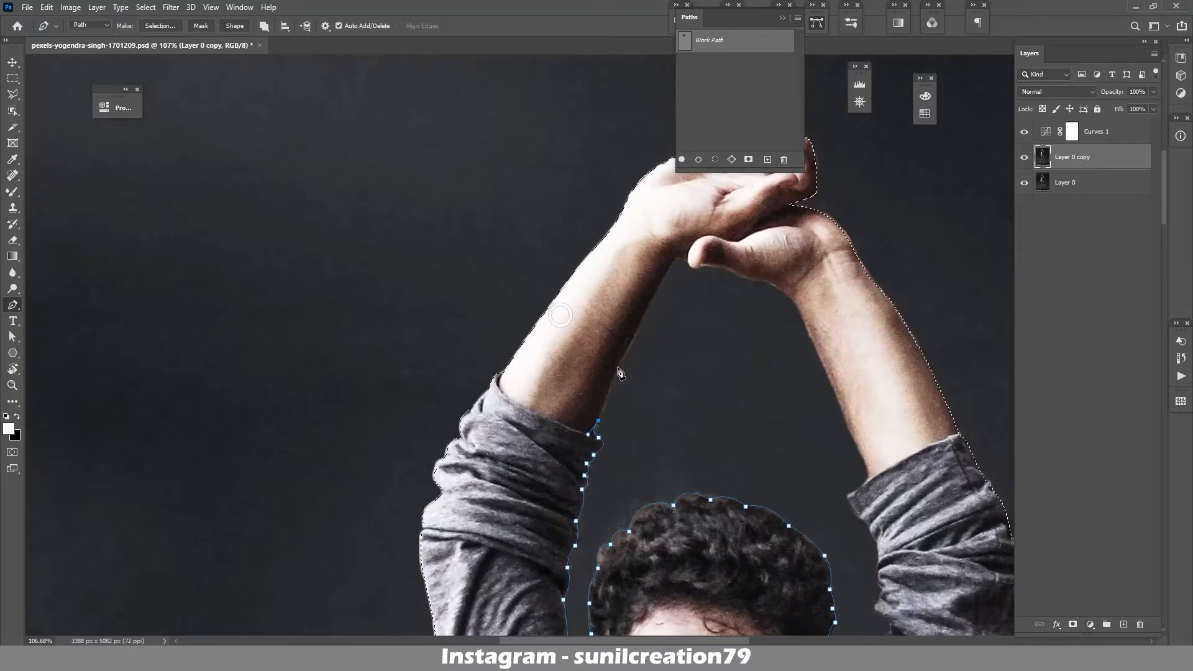
# Continue the path up the inner forearm to the wrist and across to the opposite hand's thumb tip.
pyautogui.moveTo(621, 371); pyautogui.dragTo(628, 353)
pyautogui.keyDown('alt'); pyautogui.click(621, 371); pyautogui.keyUp('alt')
pyautogui.click(651, 315)
pyautogui.moveTo(651, 314); pyautogui.dragTo(587, 396)
pyautogui.click(617, 345)
pyautogui.click(626, 348)
pyautogui.moveTo(640, 352); pyautogui.dragTo(646, 343)
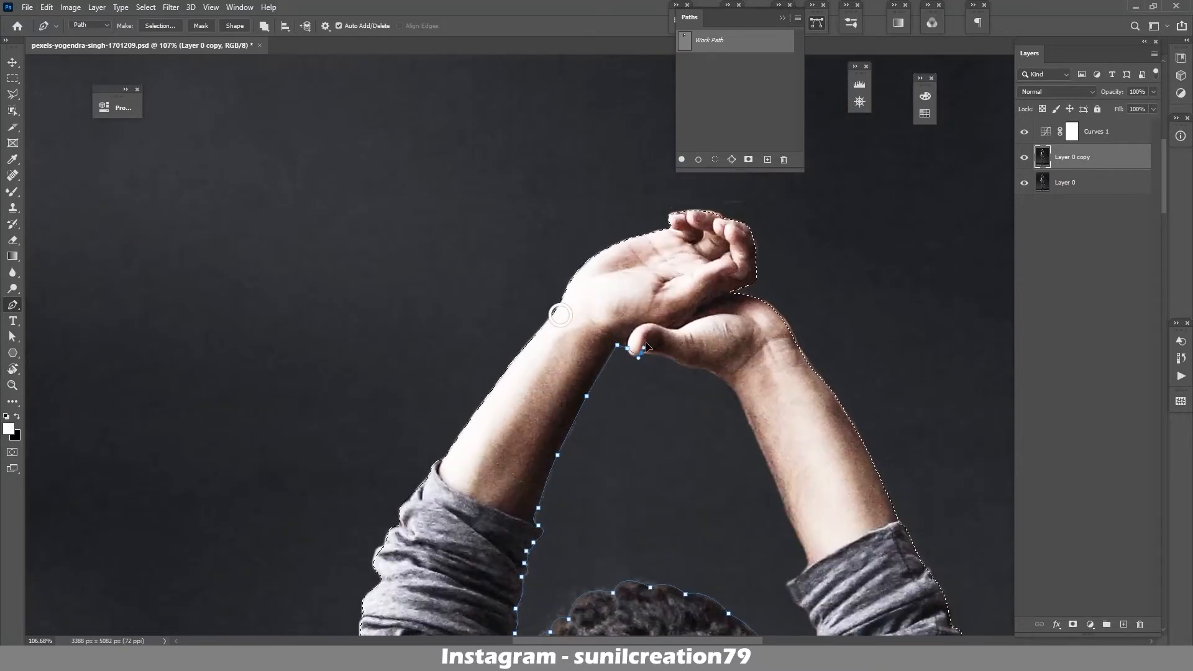
# Trace under the thumb and palm, continuing down the bent-leg-side forearm to the sleeve cuff.
pyautogui.click(671, 361)
pyautogui.click(701, 368)
pyautogui.click(728, 375)
pyautogui.click(737, 395)
pyautogui.moveTo(746, 421); pyautogui.dragTo(662, 316)
pyautogui.click(692, 375)
pyautogui.click(721, 452)
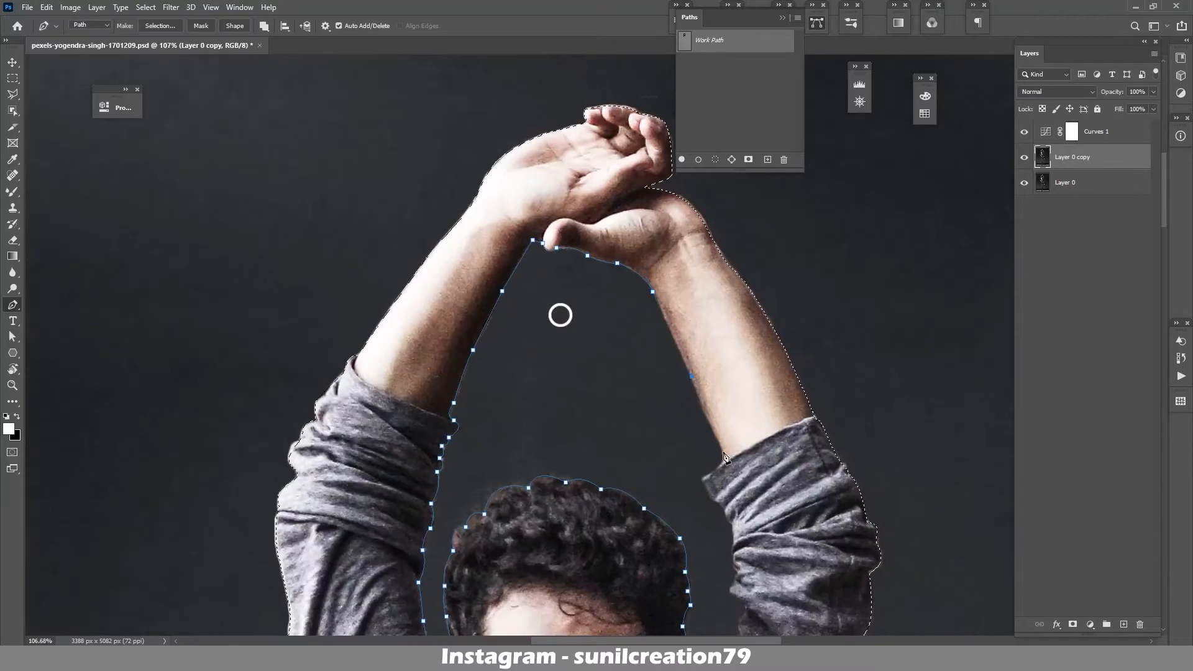
# Trace around the cuff corner and down the folds of the bent-leg-side rolled sleeve.
pyautogui.click(714, 471)
pyautogui.click(702, 482)
pyautogui.moveTo(718, 503)
pyautogui.mouseDown()
pyautogui.moveTo(714, 431)
pyautogui.moveTo(665, 332)
pyautogui.moveTo(655, 361)
pyautogui.mouseUp()
pyautogui.click(717, 431)
pyautogui.keyDown('alt'); pyautogui.click(661, 351); pyautogui.keyUp('alt')
pyautogui.click(668, 387)
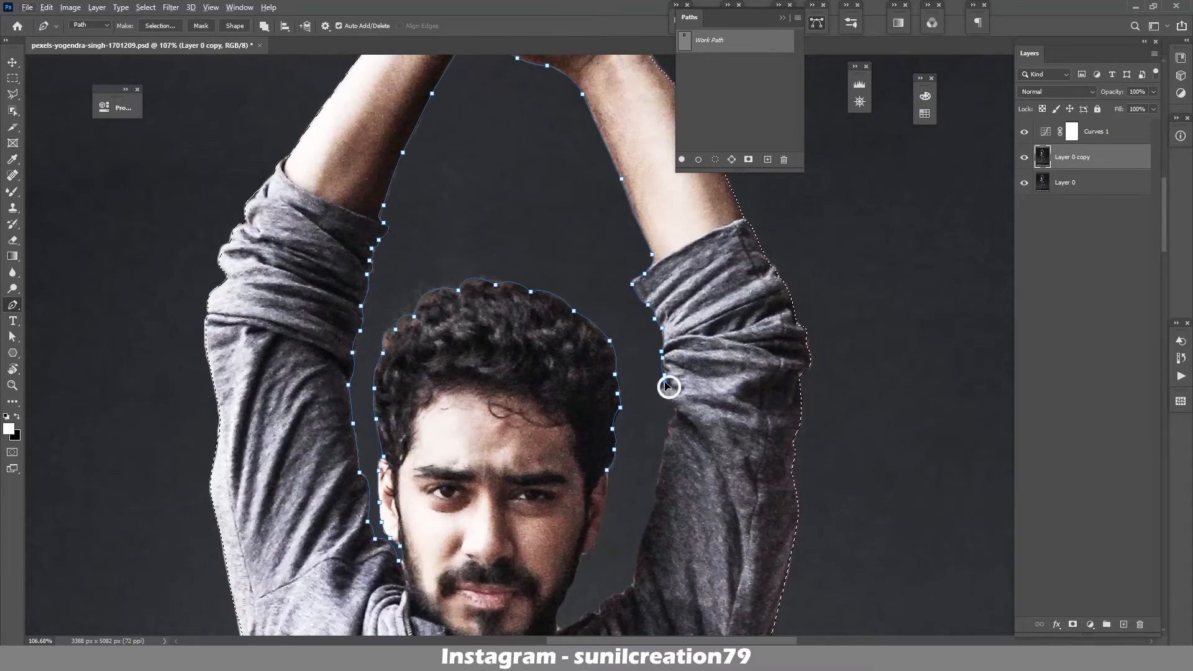
# Continue the path past the lower end of the rolled sleeve and down the inner edge of the upper arm.
pyautogui.moveTo(711, 413); pyautogui.dragTo(752, 391)
pyautogui.moveTo(714, 384); pyautogui.dragTo(695, 413)
pyautogui.keyDown('alt'); pyautogui.click(714, 384); pyautogui.keyUp('alt')
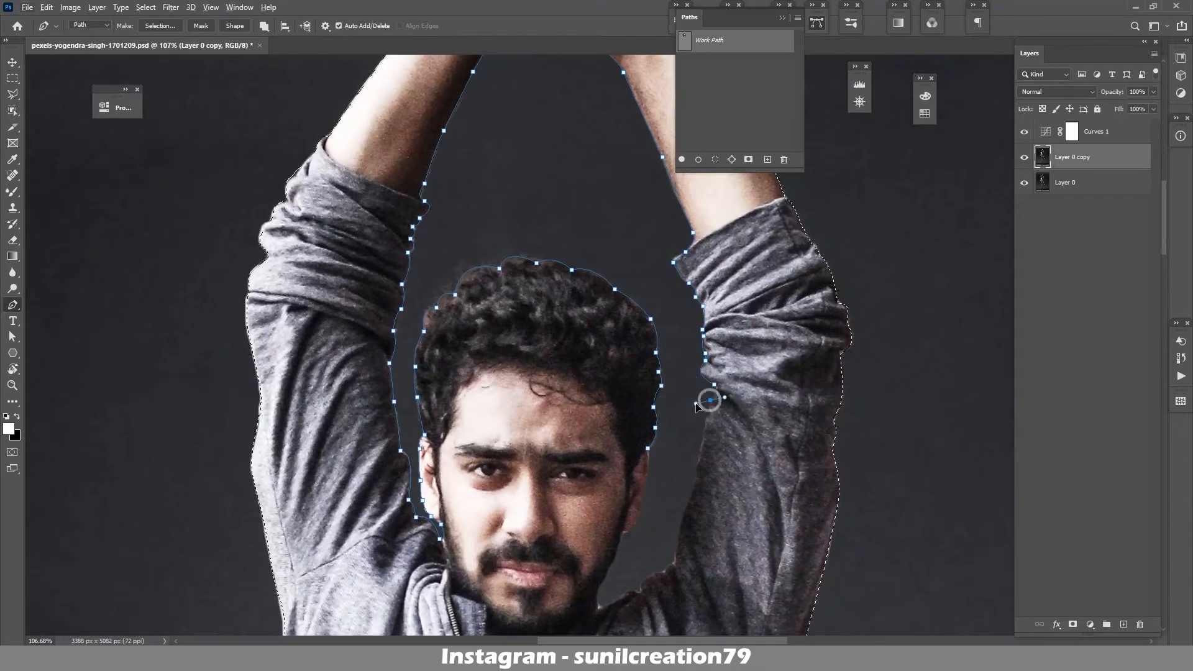
pyautogui.keyDown('alt'); pyautogui.click(710, 400); pyautogui.keyUp('alt')
pyautogui.click(711, 412)
pyautogui.click(704, 434)
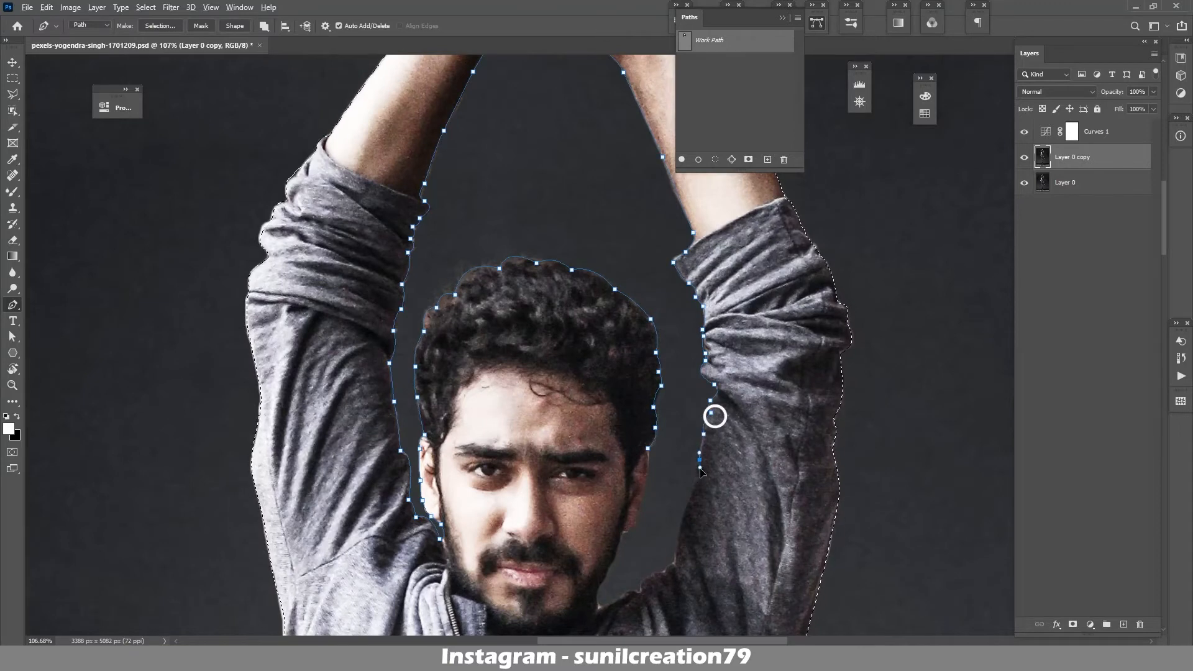
pyautogui.moveTo(700, 460); pyautogui.dragTo(701, 472)
pyautogui.keyDown('alt'); pyautogui.click(700, 459); pyautogui.keyUp('alt')
# Continue the path down to the bent-leg-side shoulder and along its top edge to the bearded jaw.
pyautogui.moveTo(705, 487); pyautogui.dragTo(625, 373)
pyautogui.click(605, 394)
pyautogui.click(595, 447)
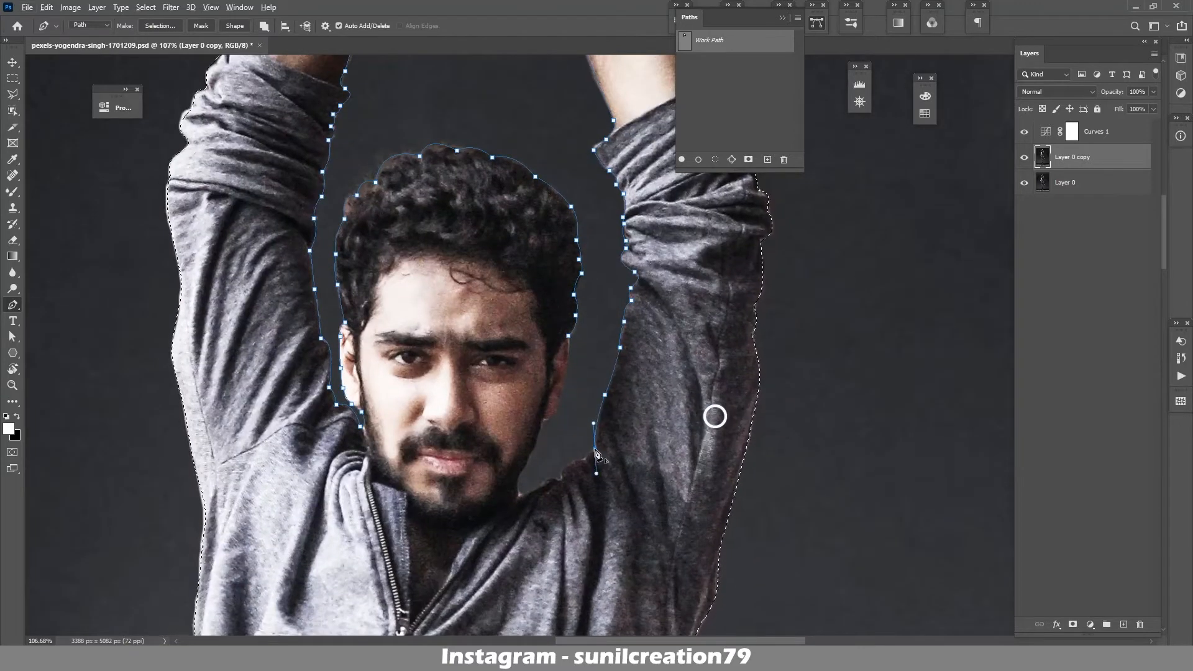
pyautogui.moveTo(584, 459); pyautogui.dragTo(586, 469)
pyautogui.click(561, 480)
pyautogui.click(541, 485)
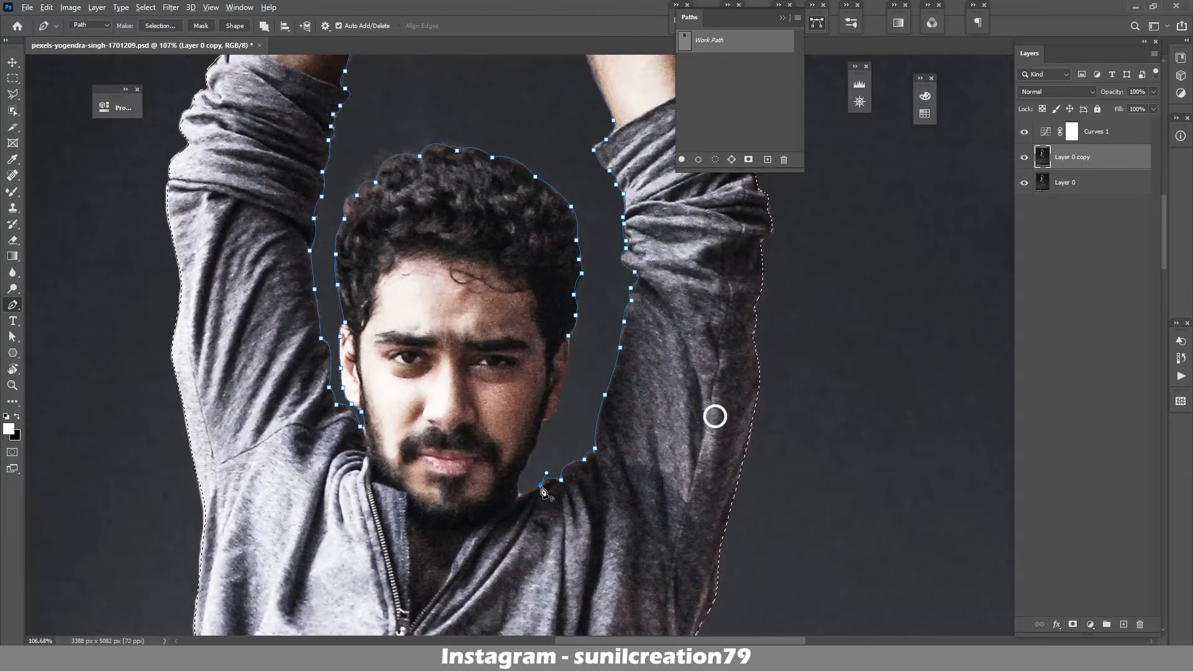
pyautogui.click(520, 497)
# Trace up the jaw and around the bent-leg-side ear, closing the path at its starting point by the hair.
pyautogui.keyDown('alt'); pyautogui.click(524, 467); pyautogui.keyUp('alt')
pyautogui.click(530, 453)
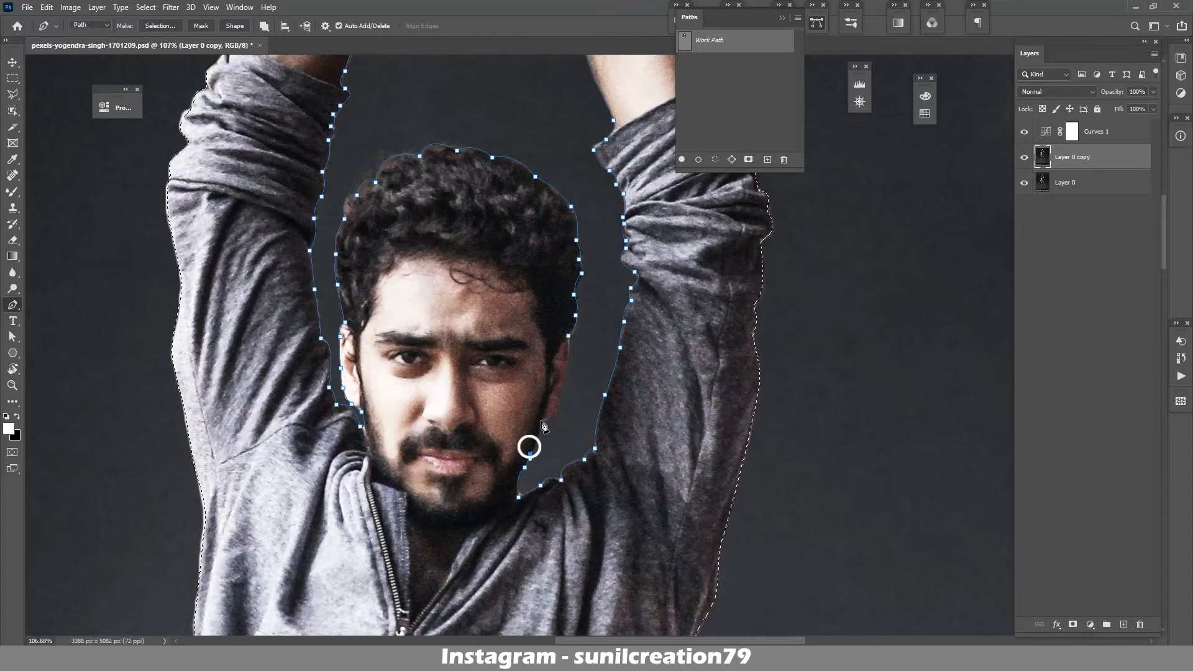
pyautogui.moveTo(541, 419); pyautogui.dragTo(613, 415)
pyautogui.keyDown('alt'); pyautogui.click(541, 419); pyautogui.keyUp('alt')
pyautogui.keyDown('alt'); pyautogui.click(559, 409); pyautogui.keyUp('alt')
pyautogui.click(614, 393)
pyautogui.moveTo(615, 360); pyautogui.dragTo(610, 352)
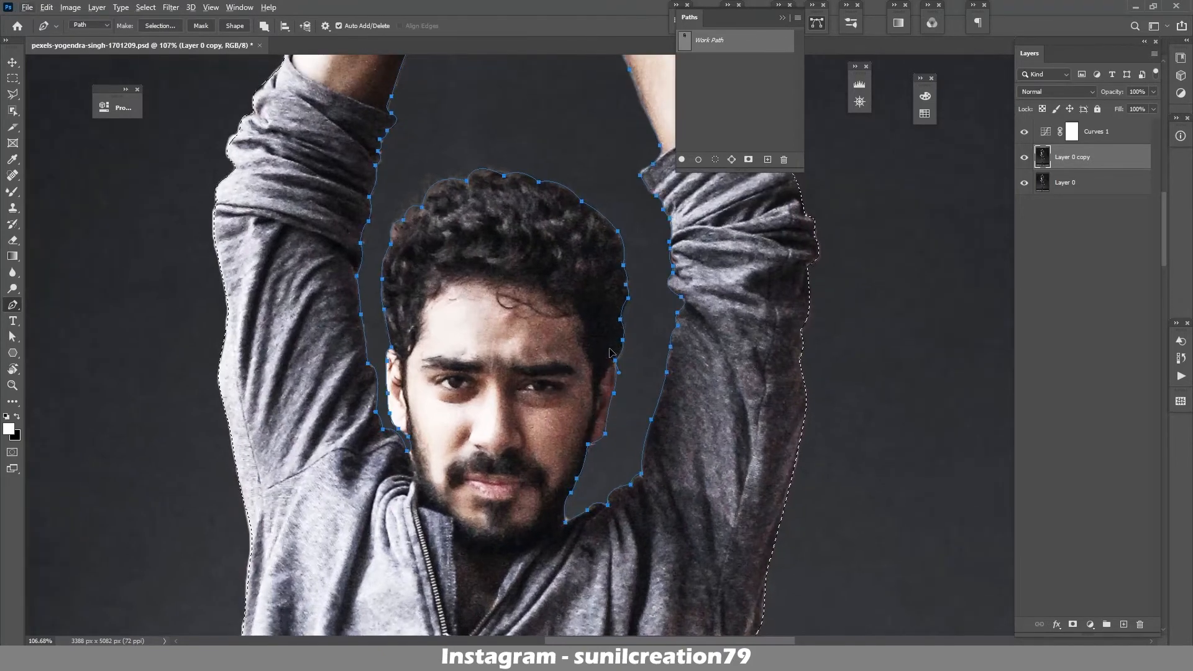
# Subtract the closed path around the head and between the arms from the selection, and hide the Paths panel.
pyautogui.hotkey('ctrl', 'alt', 'Return')
pyautogui.moveTo(772, 345); pyautogui.dragTo(673, 365)
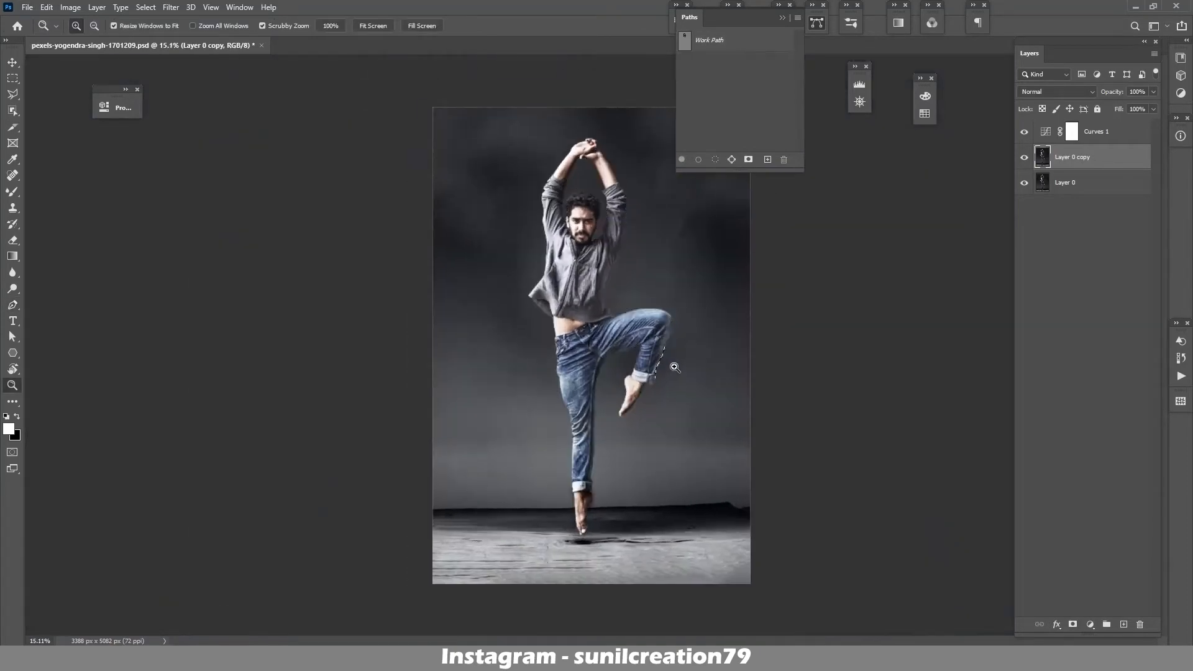
pyautogui.click(820, 25)
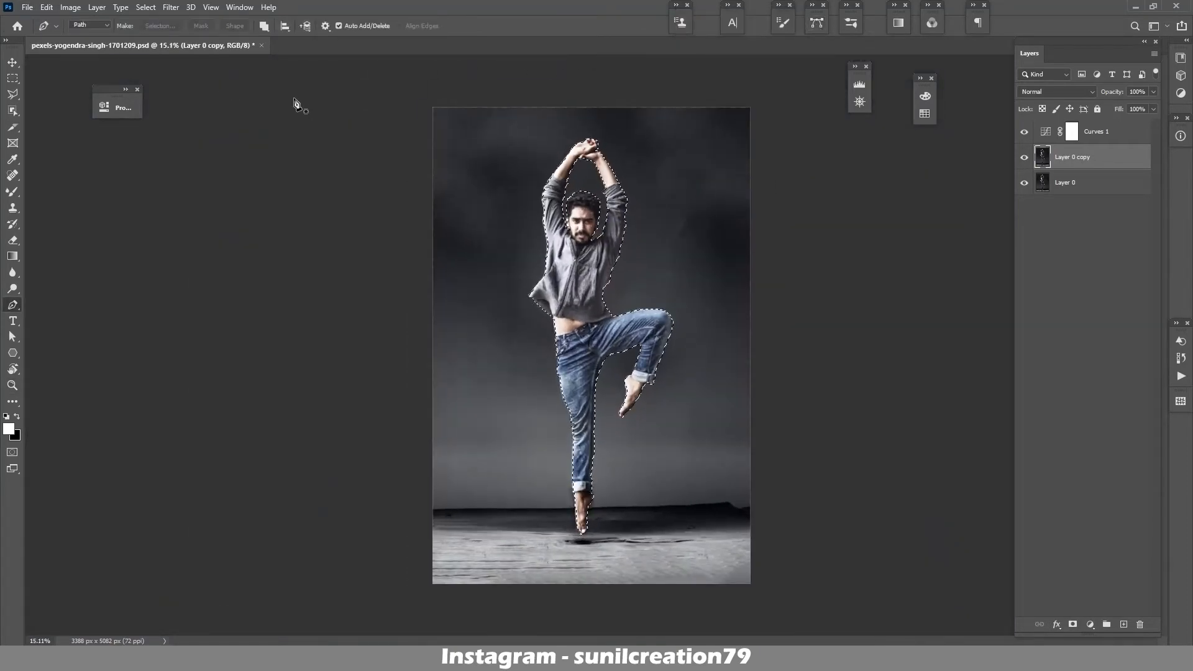
# Save the selection to the existing Core channel with Replace Channel, and save the document.
pyautogui.click(143, 8)
pyautogui.click(196, 276)
pyautogui.click(580, 195)
pyautogui.click(553, 230)
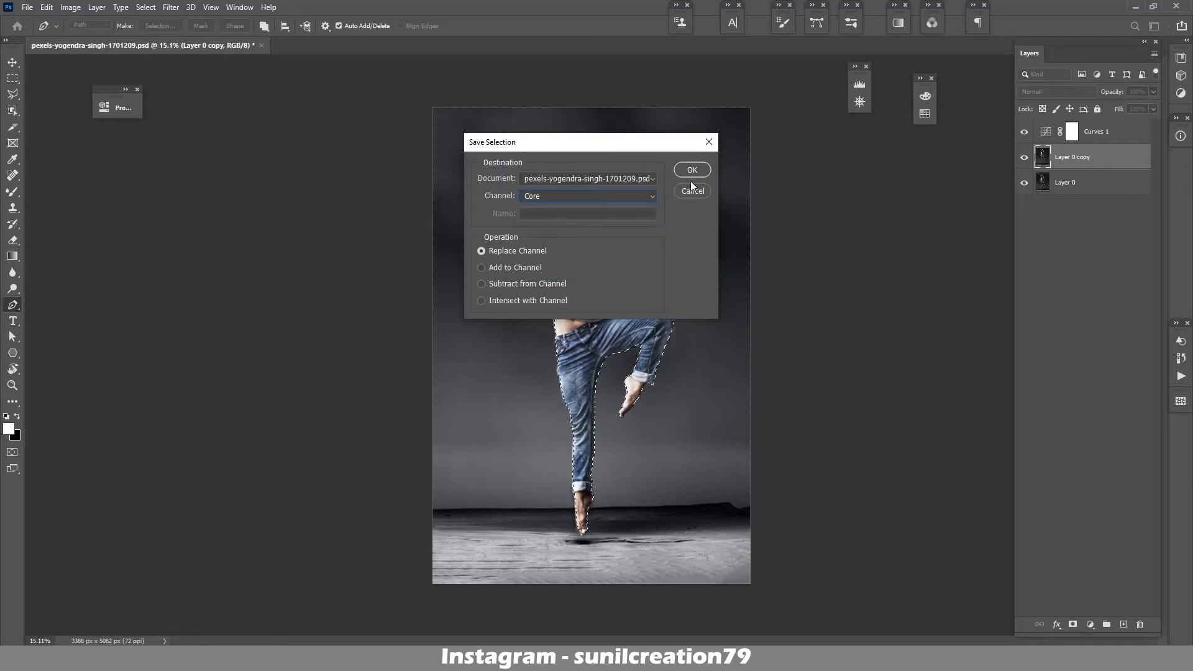
pyautogui.click(690, 172)
pyautogui.click(27, 7)
pyautogui.click(37, 147)
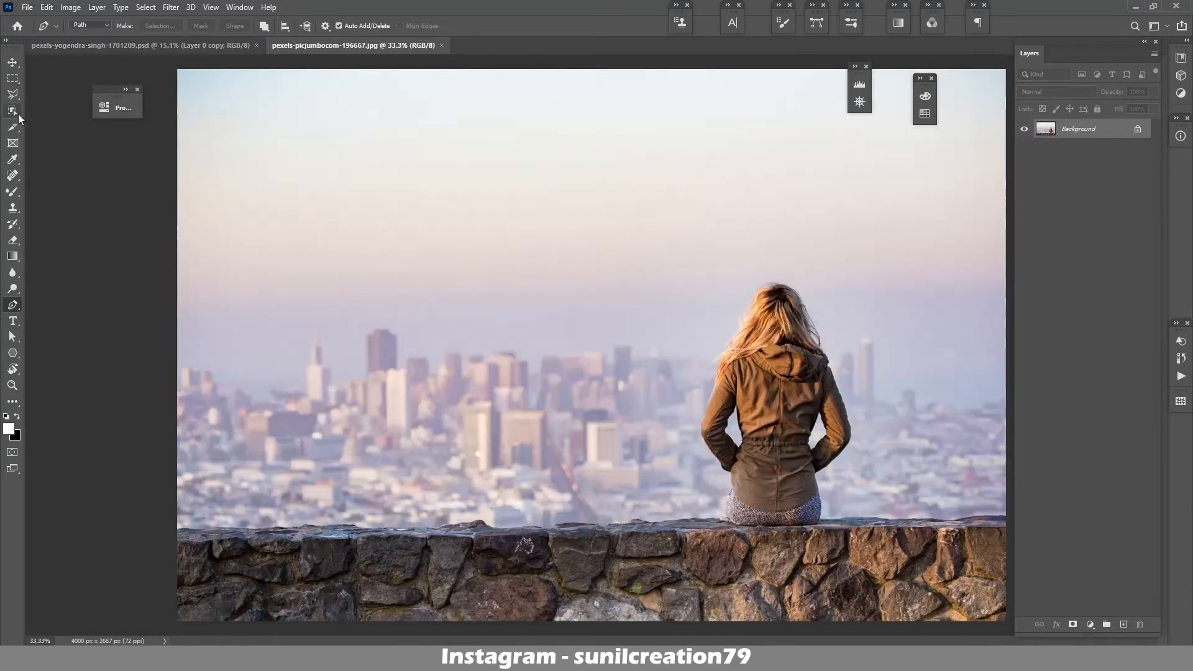
# Crop the cityscape photo to a 4:5 ratio, keeping the skyline and stone wall and excluding the seated woman.
pyautogui.click(13, 126)
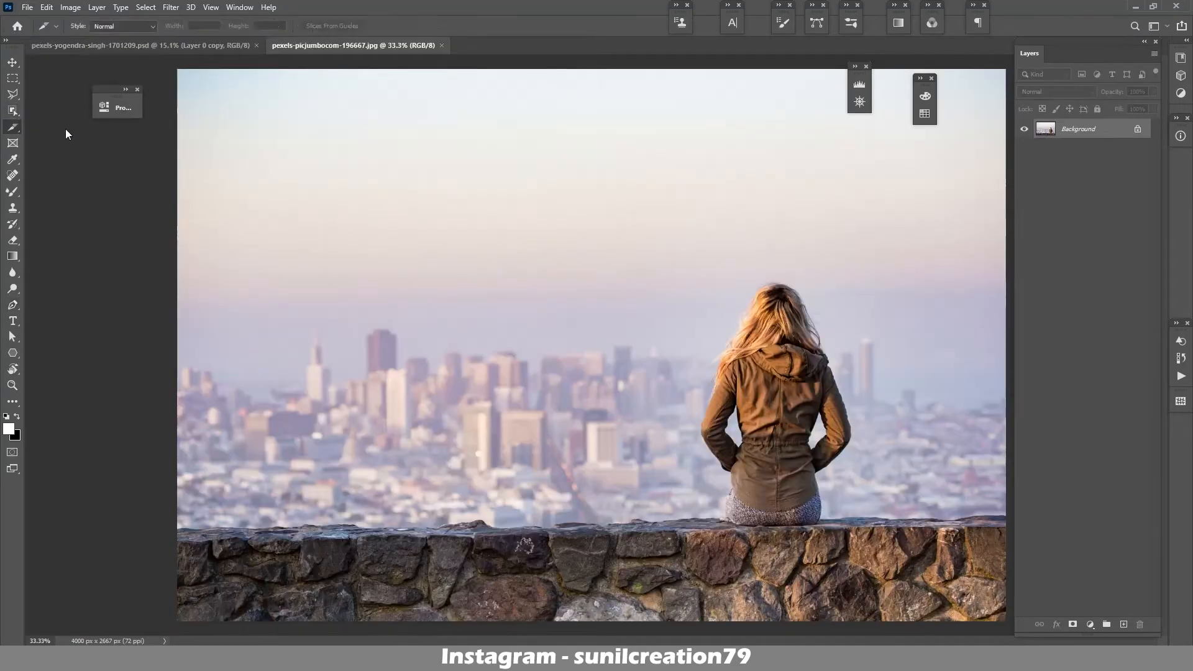
pyautogui.moveTo(501, 356); pyautogui.dragTo(588, 356)
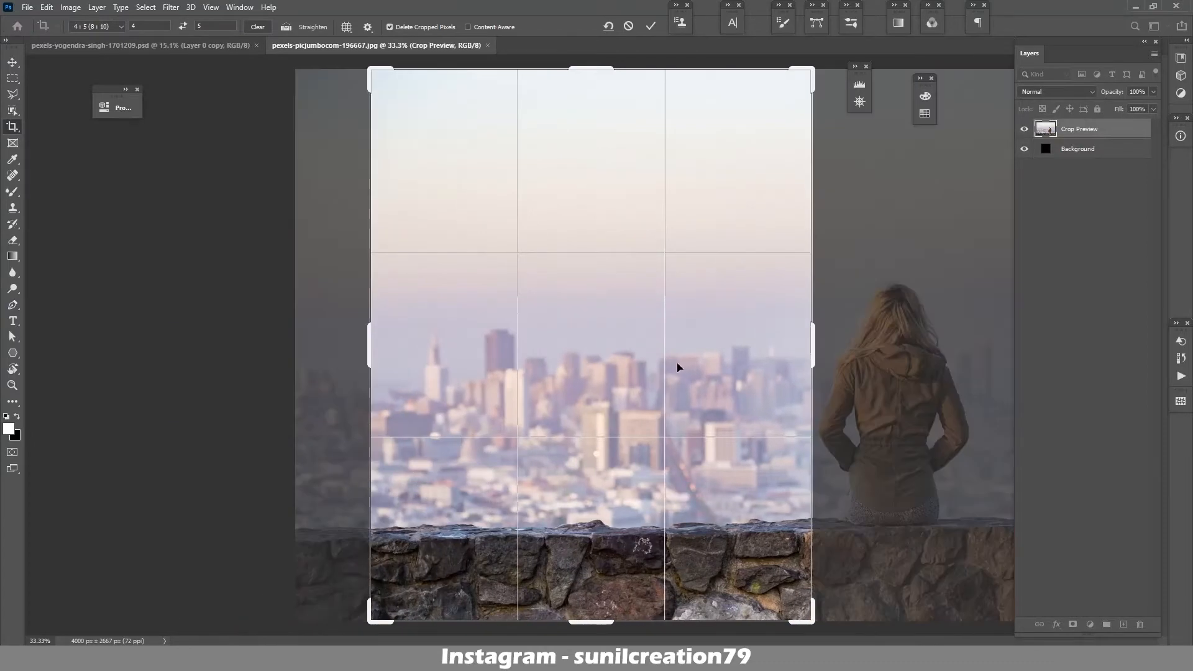
pyautogui.press('Return')
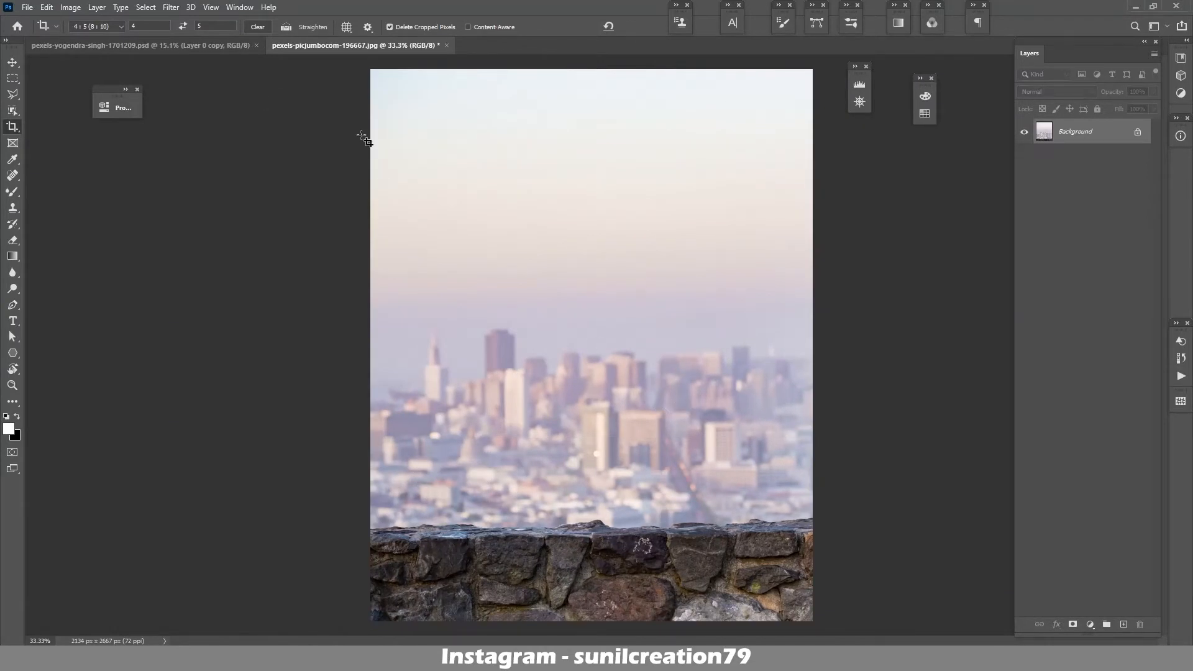
# Resize the cropped cityscape image to 3500 × 4374 px.
pyautogui.hotkey('ctrl', 'alt', 'i')
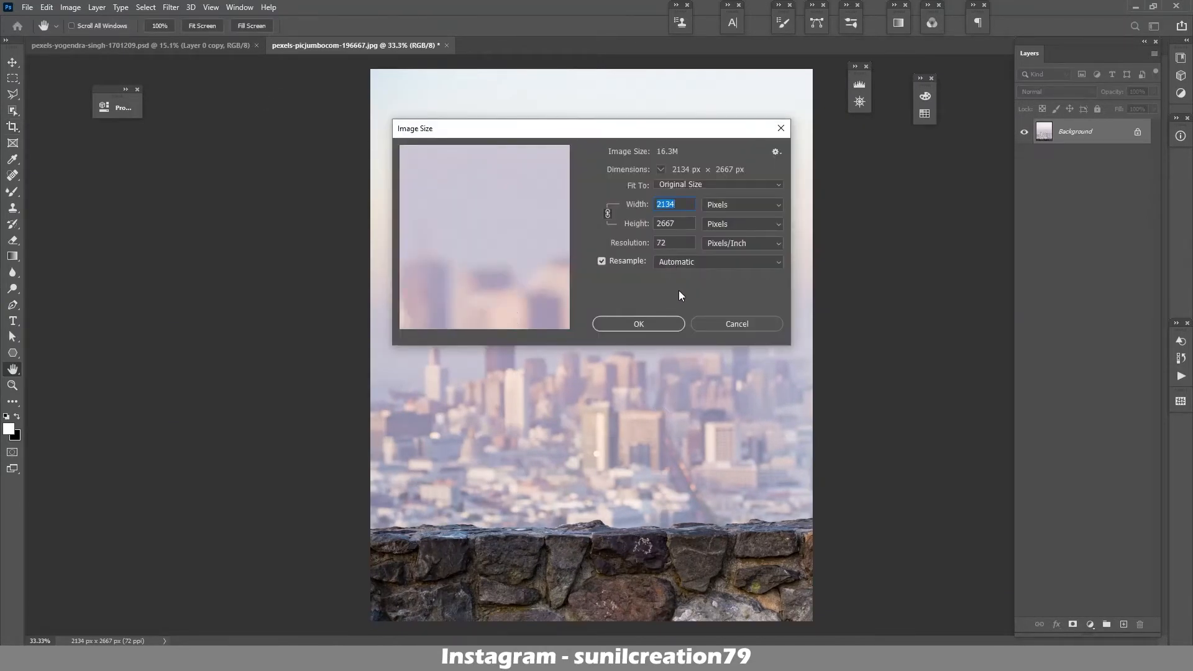
pyautogui.click(640, 322)
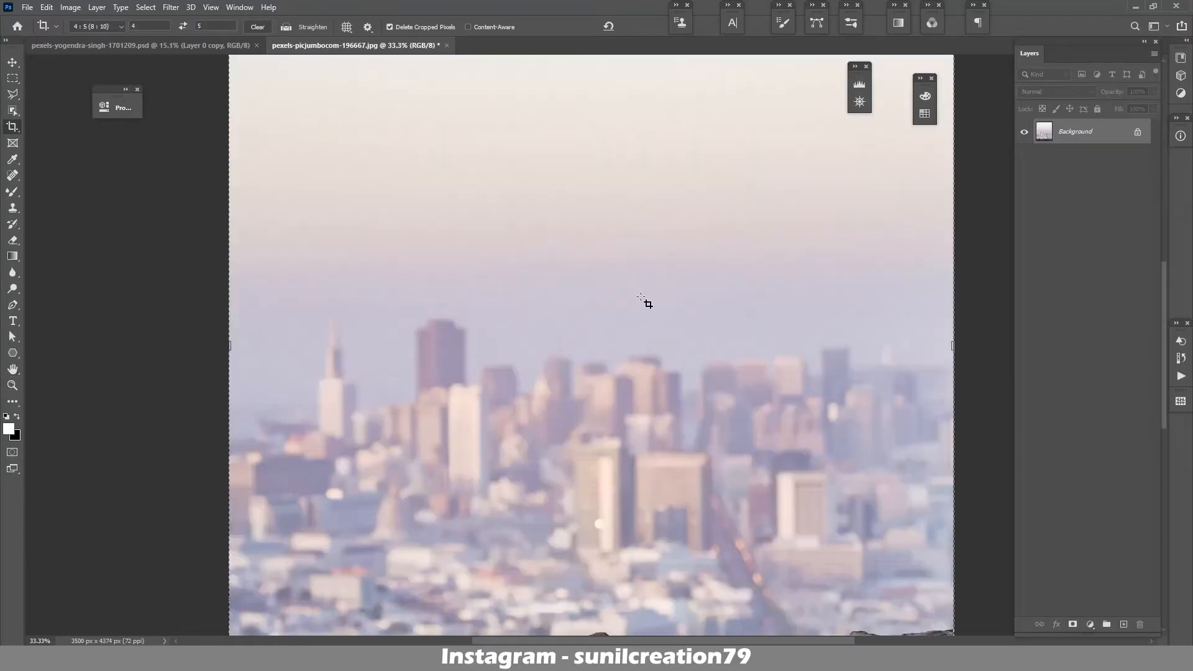
pyautogui.scroll(10, 630, 302)
pyautogui.scroll(-10, 618, 298)
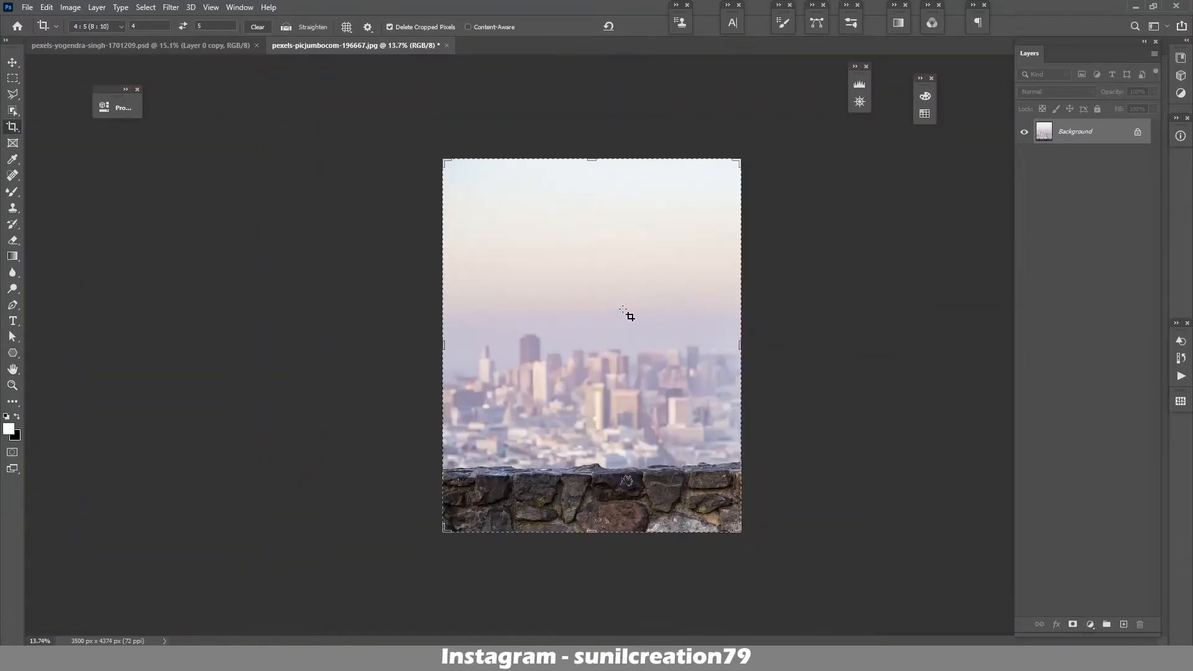
pyautogui.scroll(1, 620, 302)
# In the man's document, mask Layer 0 copy with the saved outline selection and convert the layer to a Smart Object.
pyautogui.press('v')
pyautogui.click(143, 45)
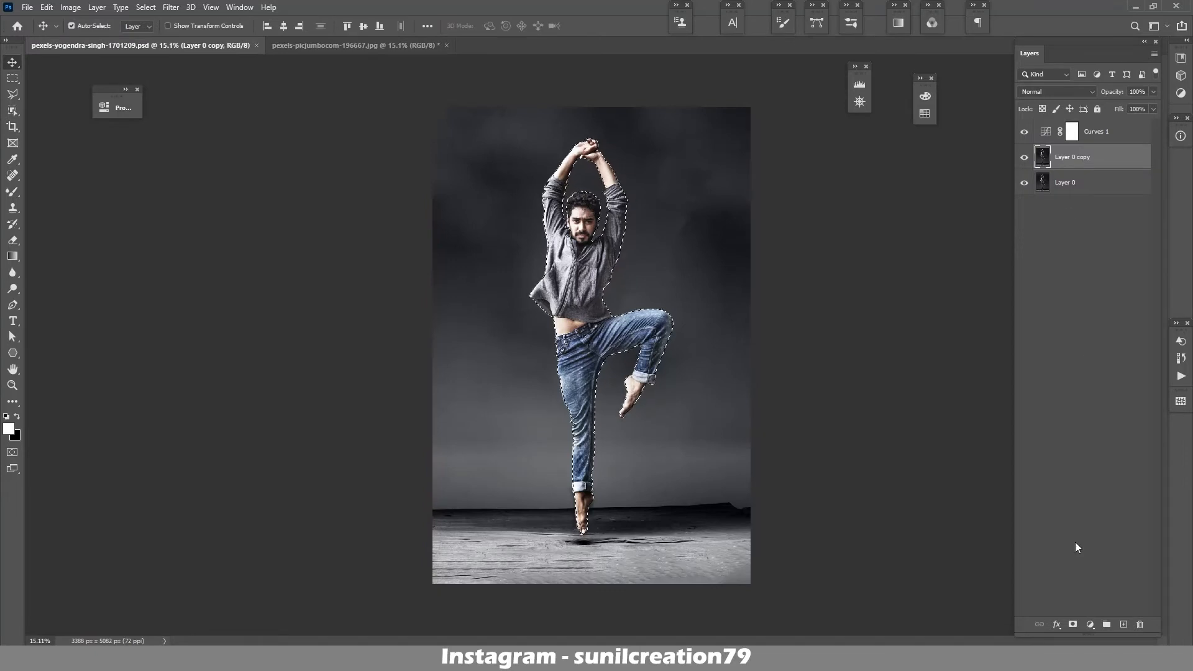
pyautogui.click(1072, 624)
pyautogui.rightClick(1084, 160)
pyautogui.click(957, 294)
# Place the man's layer into the cityscape document and scale him down so his foot stands on the stone wall.
pyautogui.moveTo(1068, 159); pyautogui.dragTo(597, 359)
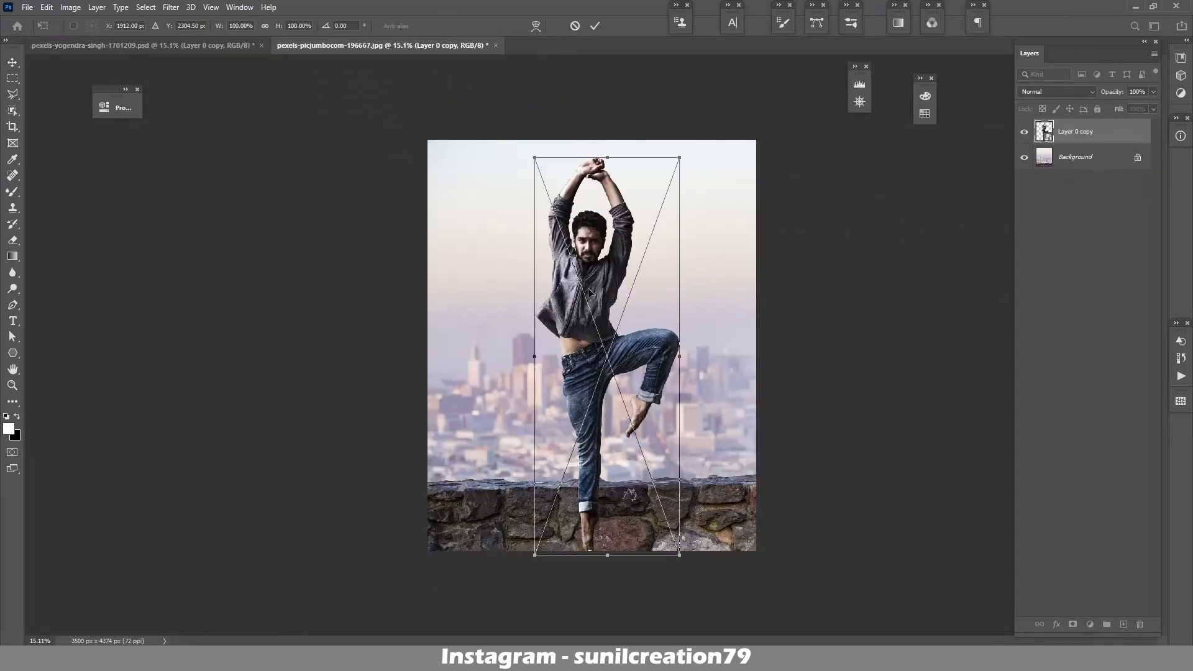
pyautogui.moveTo(605, 158); pyautogui.dragTo(606, 248)
pyautogui.moveTo(601, 340); pyautogui.dragTo(601, 272)
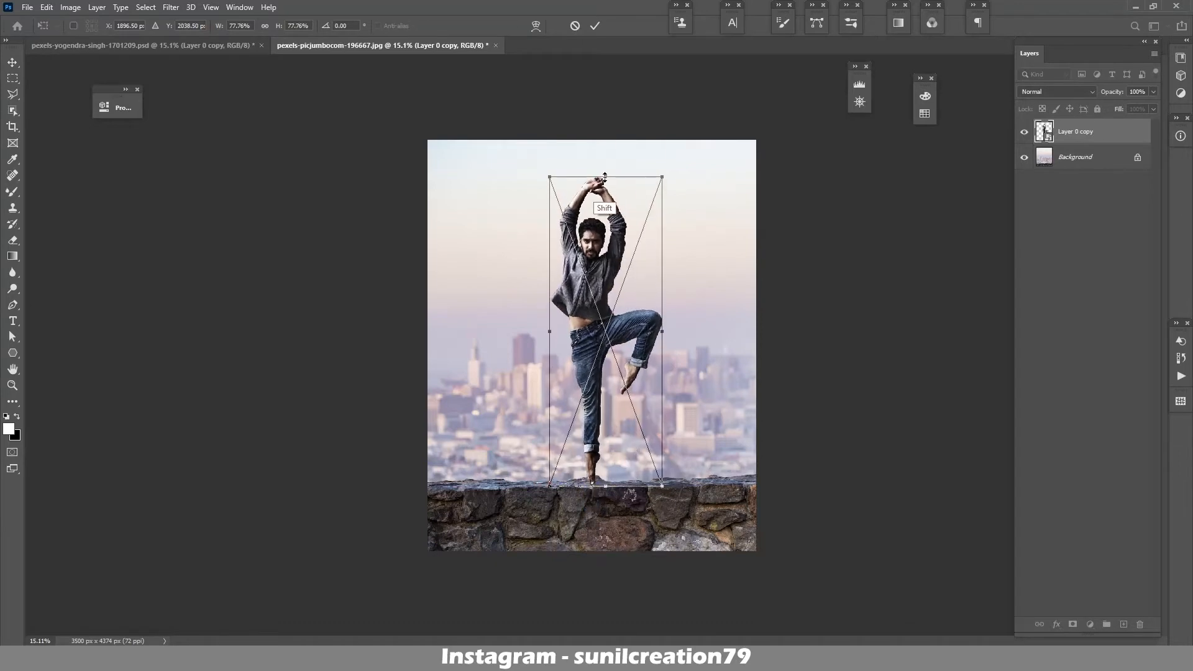
pyautogui.moveTo(604, 177); pyautogui.dragTo(605, 156)
pyautogui.click(594, 26)
# Add a guide layout with 3 columns and 2 rows across the canvas.
pyautogui.click(211, 7)
pyautogui.click(234, 338)
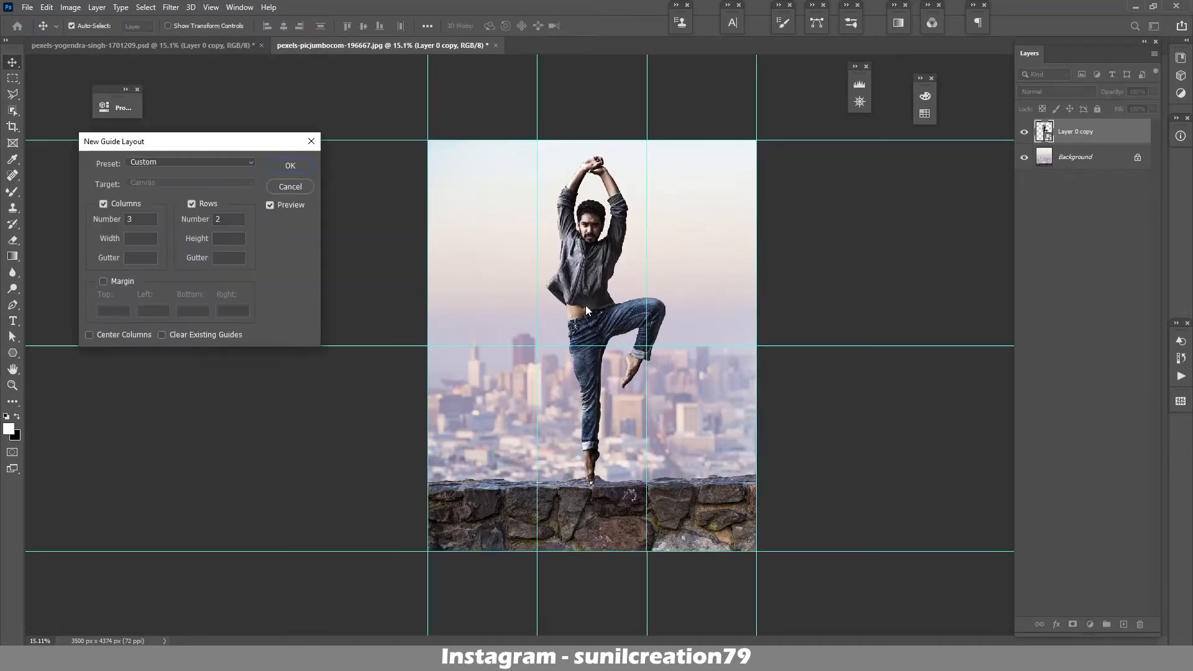
pyautogui.click(290, 165)
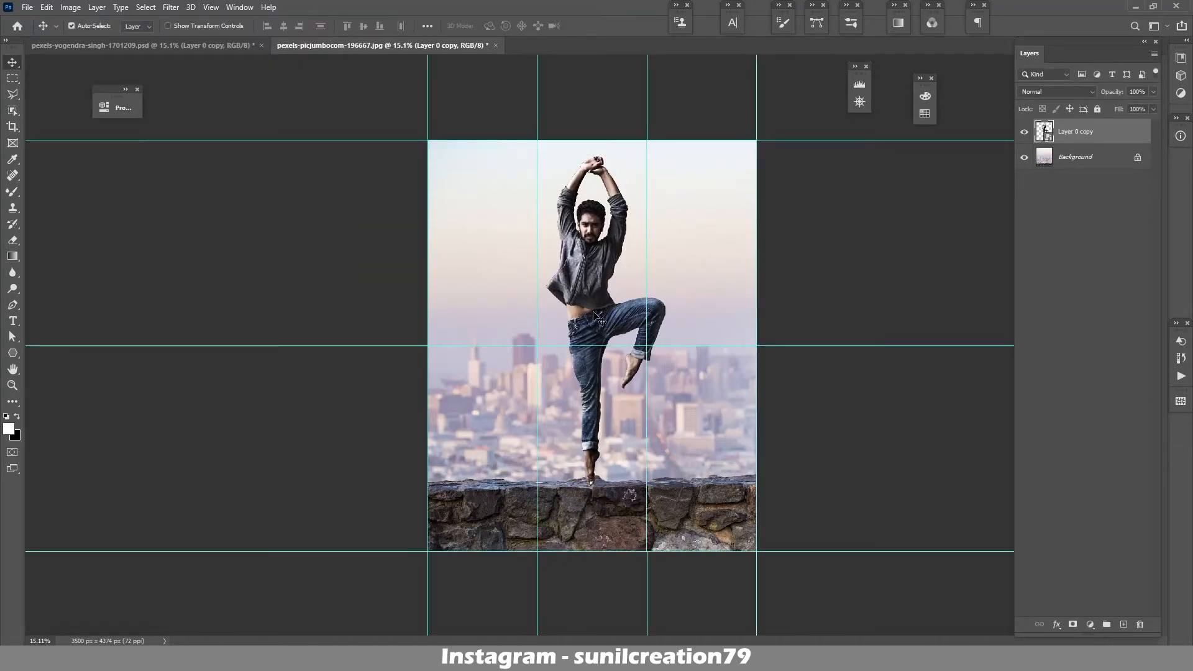
# Set alignment to the canvas and center the man's layer horizontally.
pyautogui.click(427, 26)
pyautogui.click(473, 138)
pyautogui.click(458, 160)
pyautogui.click(283, 26)
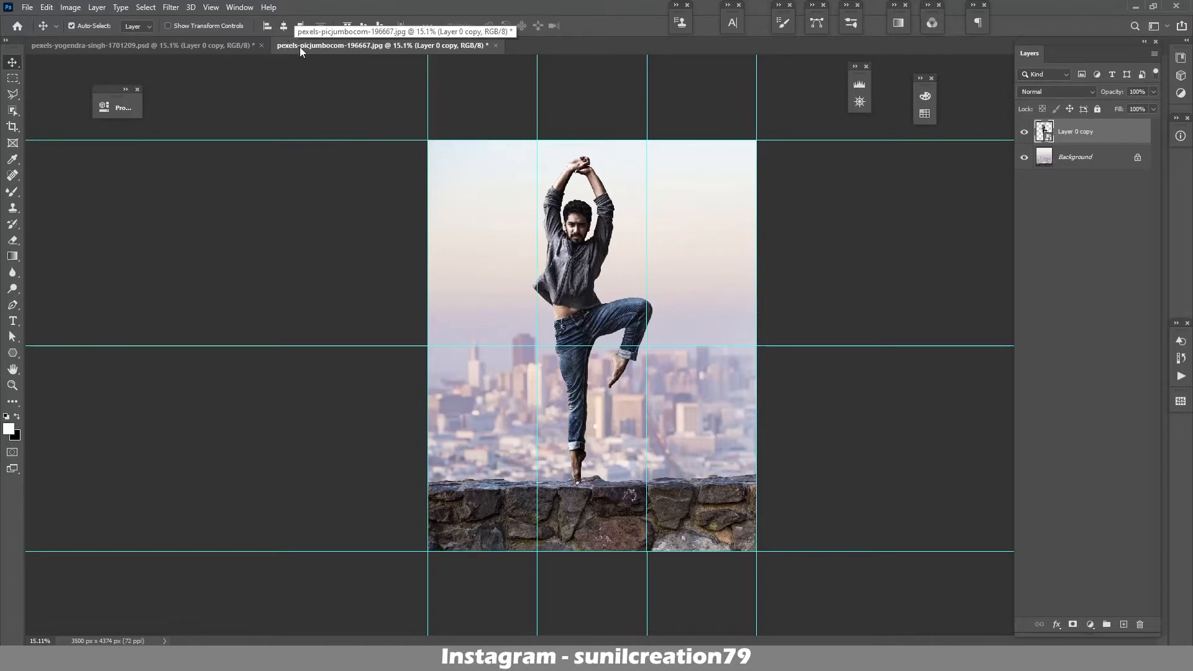
# Add another guide layout with 3 columns and 3 rows.
pyautogui.click(211, 7)
pyautogui.click(237, 380)
pyautogui.doubleClick(217, 219)
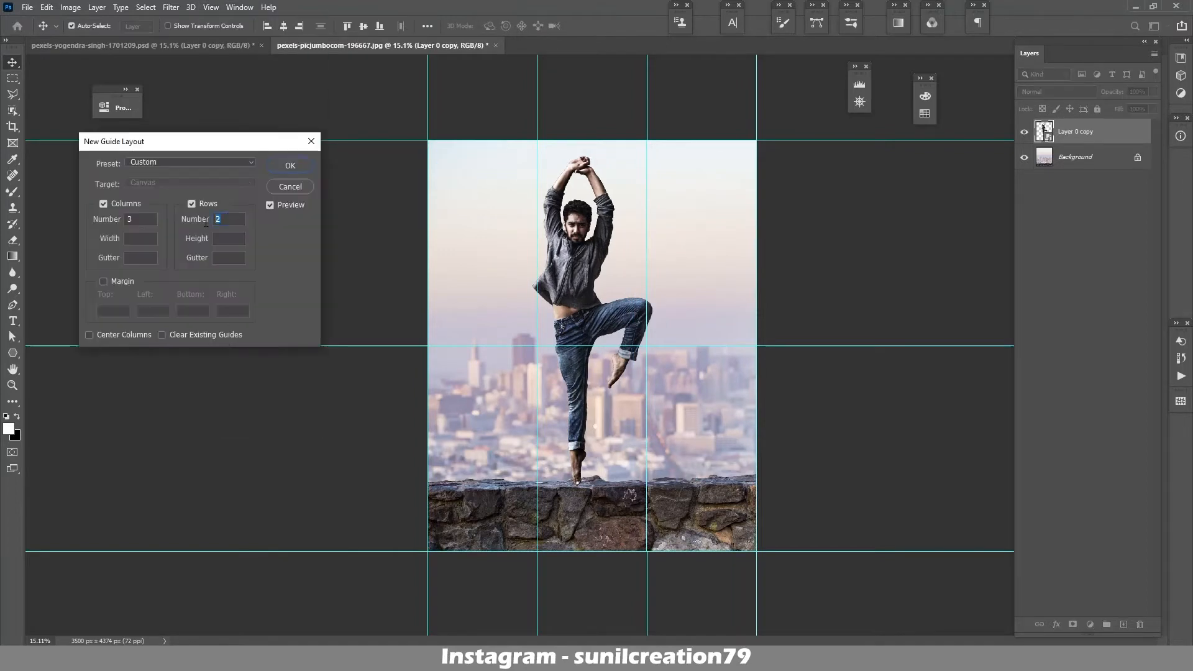
pyautogui.write('3')
pyautogui.click(303, 167)
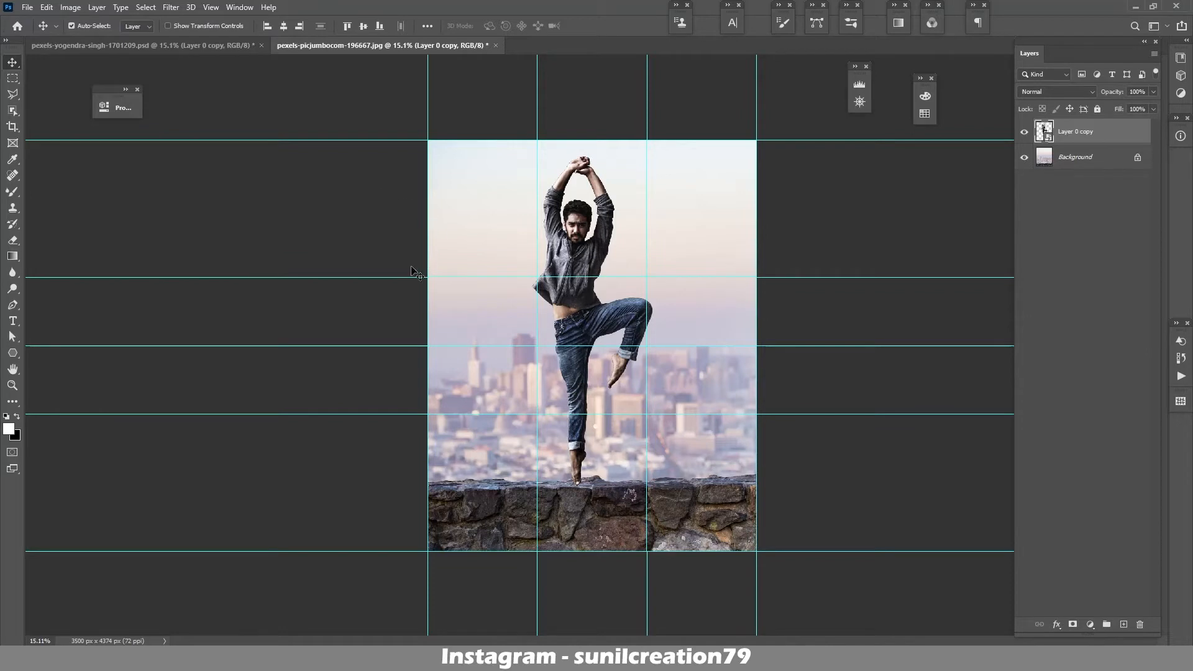
# Move the man about 165 px to the right so he stands mid-canvas, and hide the guides.
pyautogui.moveTo(597, 328); pyautogui.dragTo(613, 327)
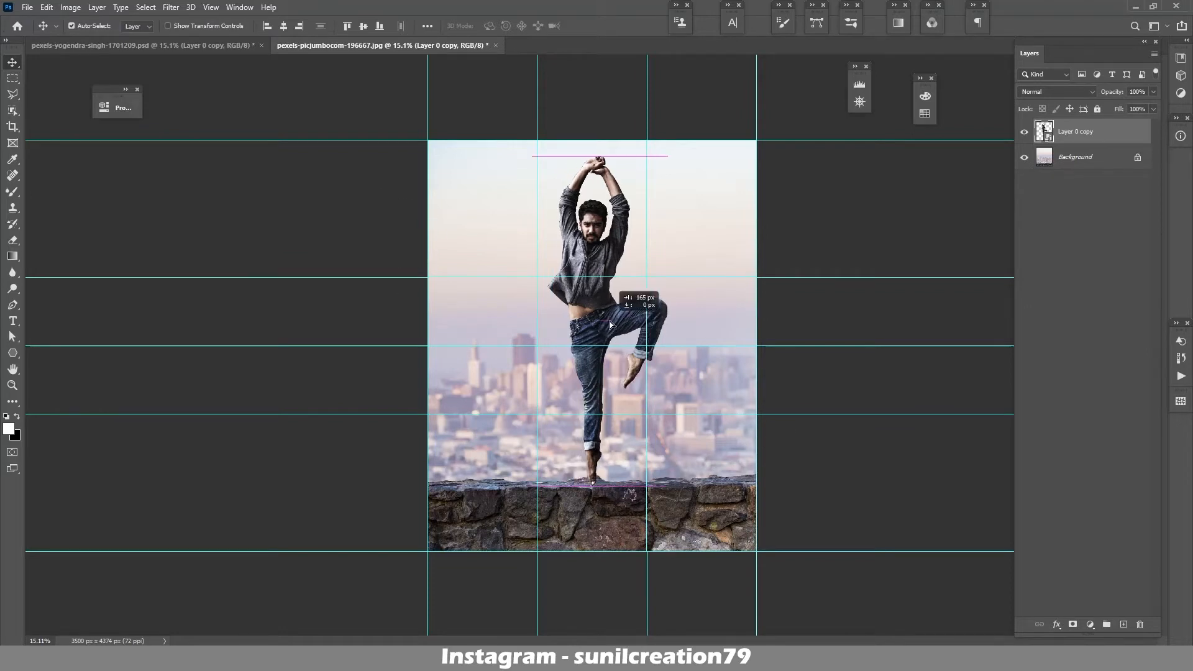
pyautogui.hotkey('ctrl', ';')
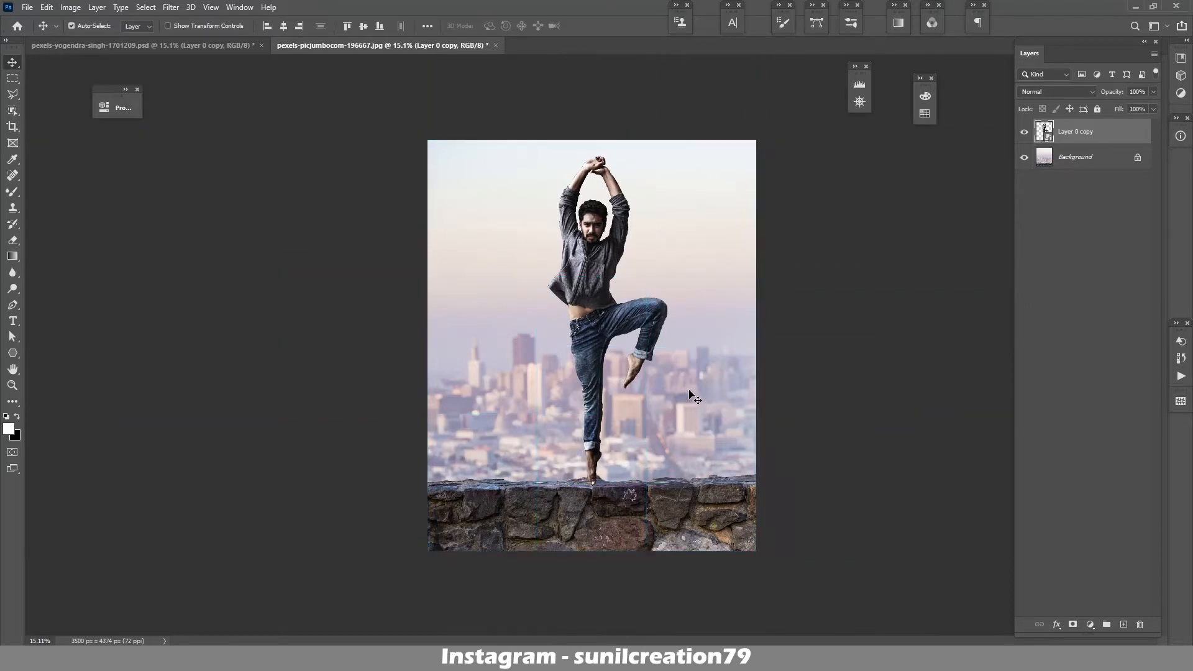
# Add a Black & White adjustment layer above the man's layer to judge tones without colour.
pyautogui.hotkey('ctrl', 'space')
pyautogui.moveTo(620, 229); pyautogui.dragTo(650, 243)
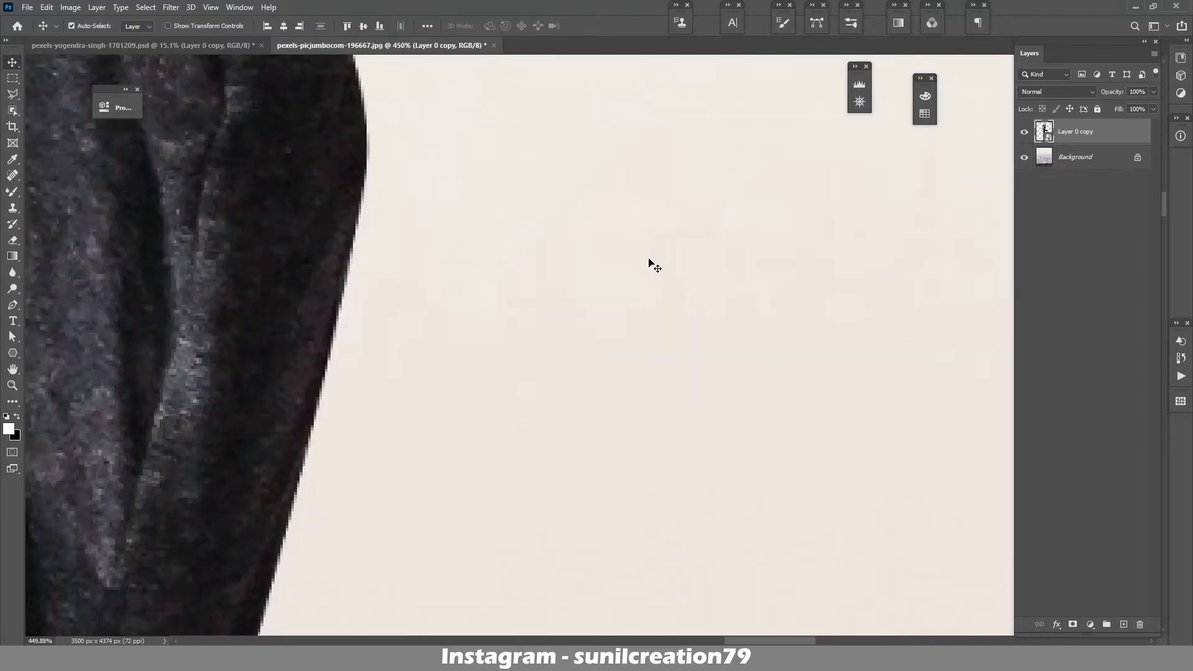
pyautogui.scroll(-7, 652, 264)
pyautogui.scroll(-3, 667, 274)
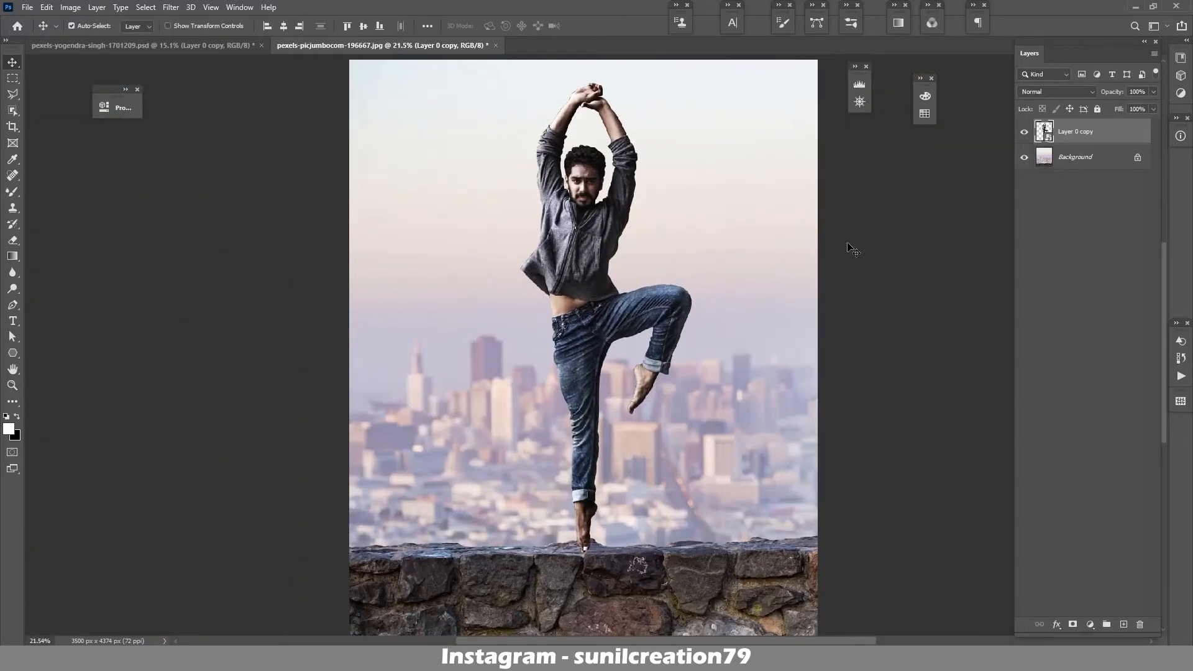
pyautogui.click(1089, 624)
pyautogui.click(1121, 524)
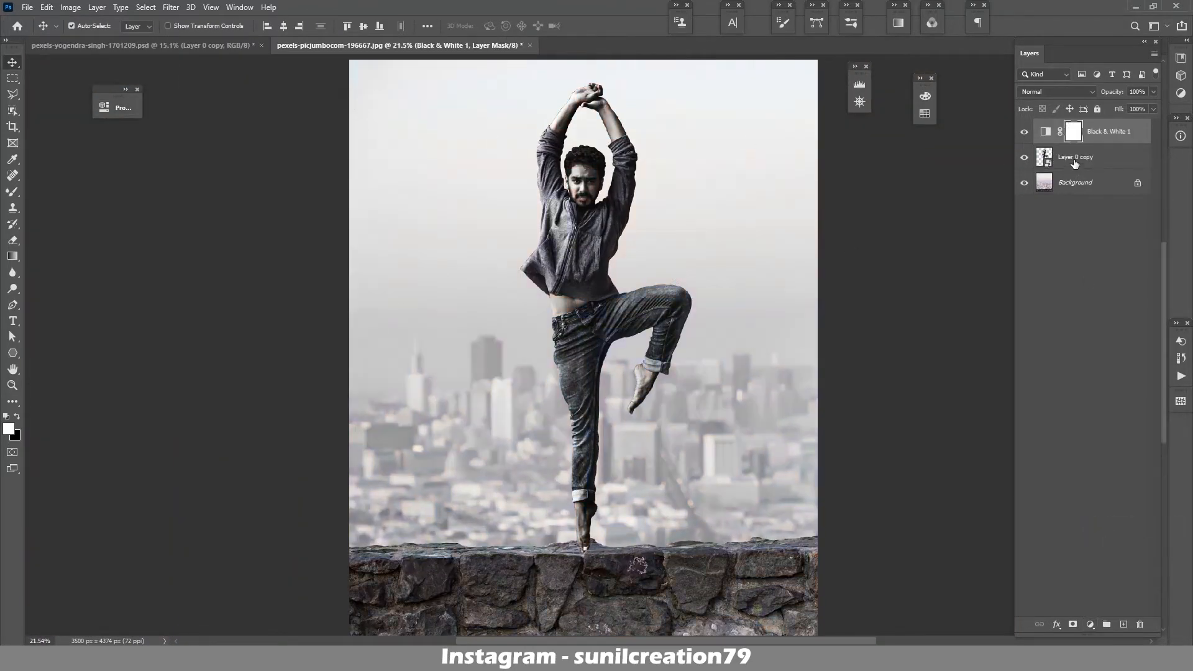
# Clip a Curves adjustment to the man's layer to lift his midtones, and delete the Black & White layer.
pyautogui.click(1093, 156)
pyautogui.click(1090, 624)
pyautogui.click(1109, 465)
pyautogui.moveTo(267, 252); pyautogui.dragTo(255, 237)
pyautogui.click(356, 102)
pyautogui.click(1024, 132)
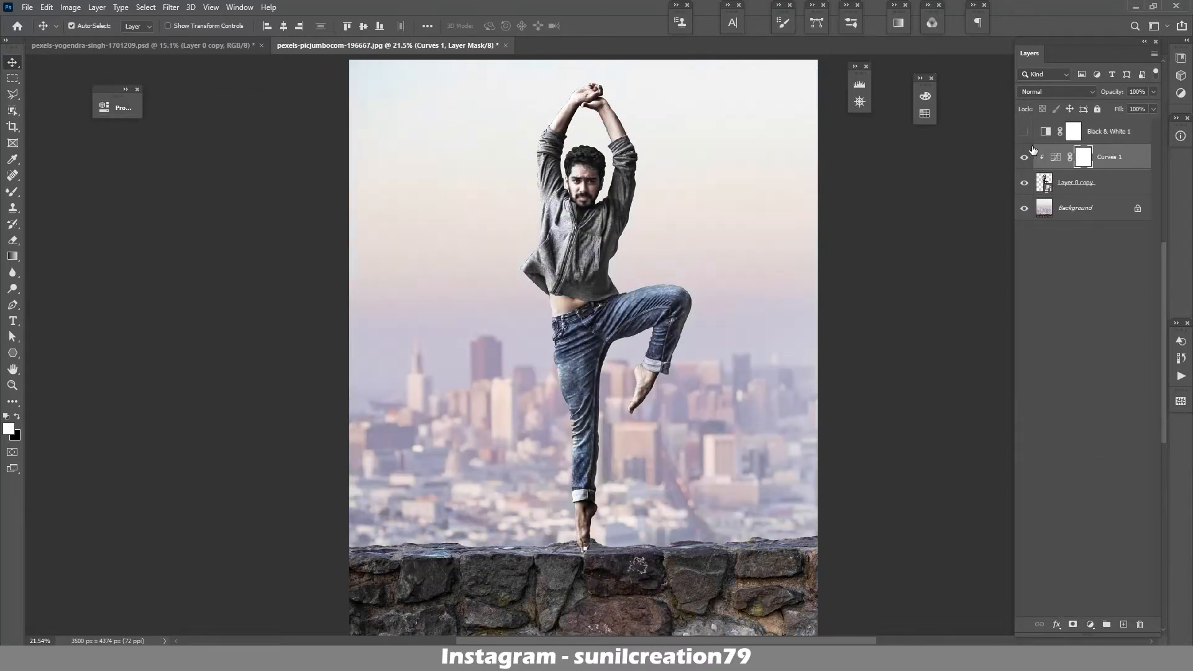
pyautogui.moveTo(1098, 132); pyautogui.dragTo(1140, 624)
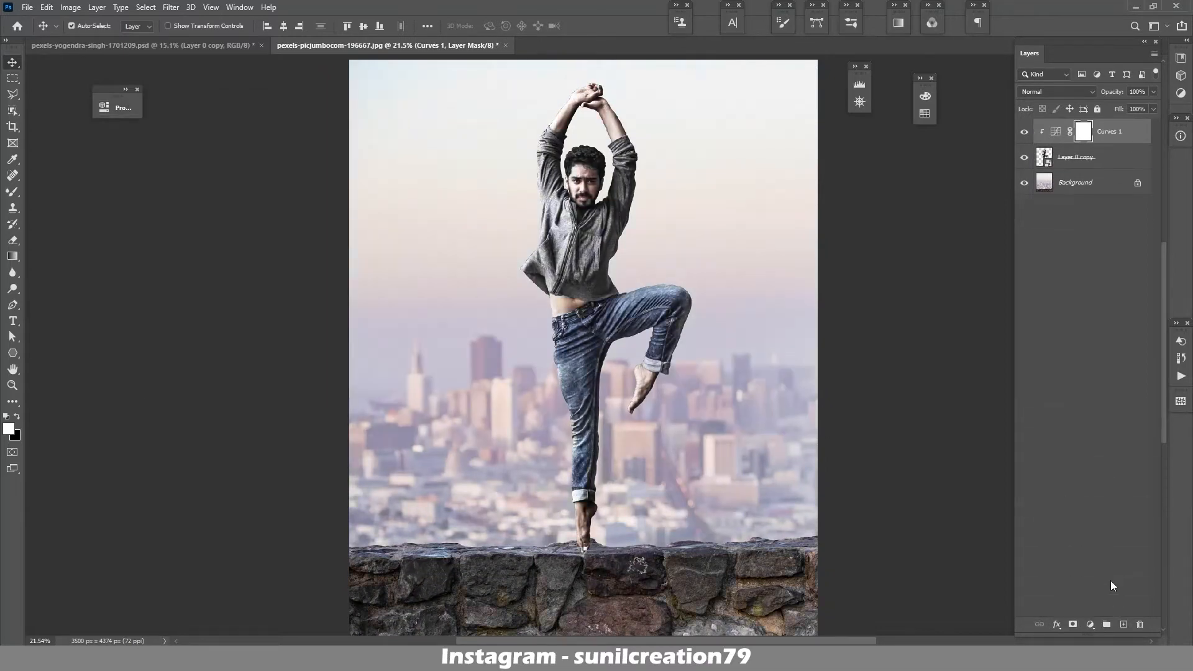
# Add a solid colour fill layer of 808080 on top and set its blend mode to Luminosity.
pyautogui.click(1089, 623)
pyautogui.click(1103, 394)
pyautogui.write('80')
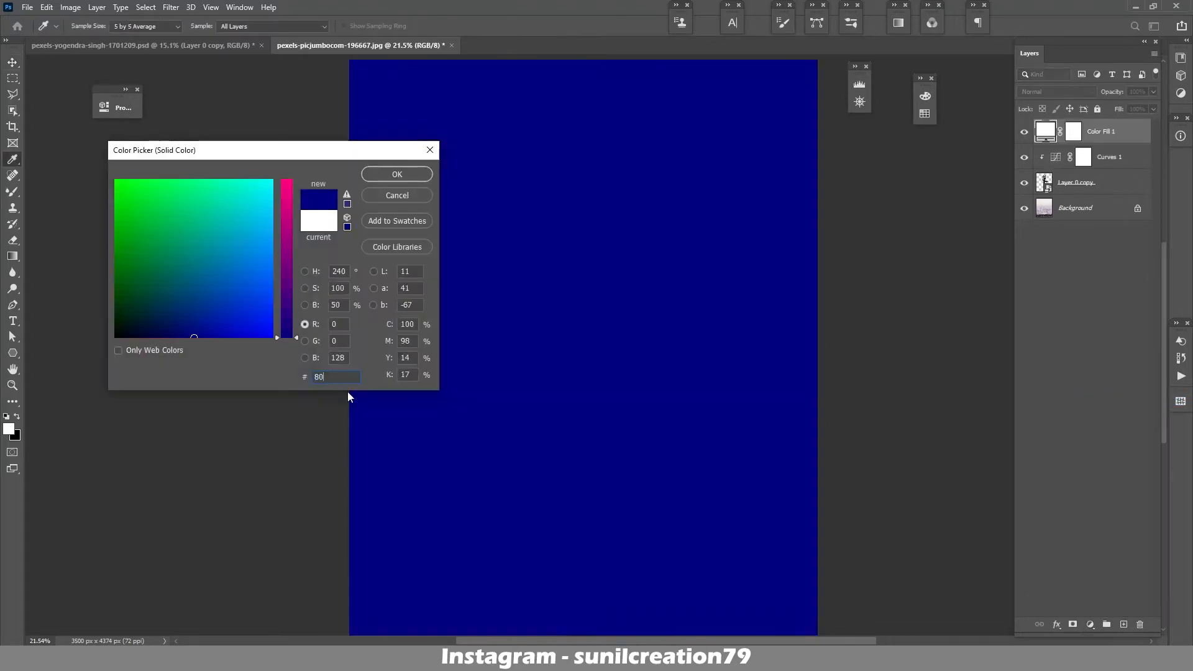
pyautogui.write('8080')
pyautogui.press('Return')
pyautogui.click(1055, 91)
pyautogui.click(1038, 392)
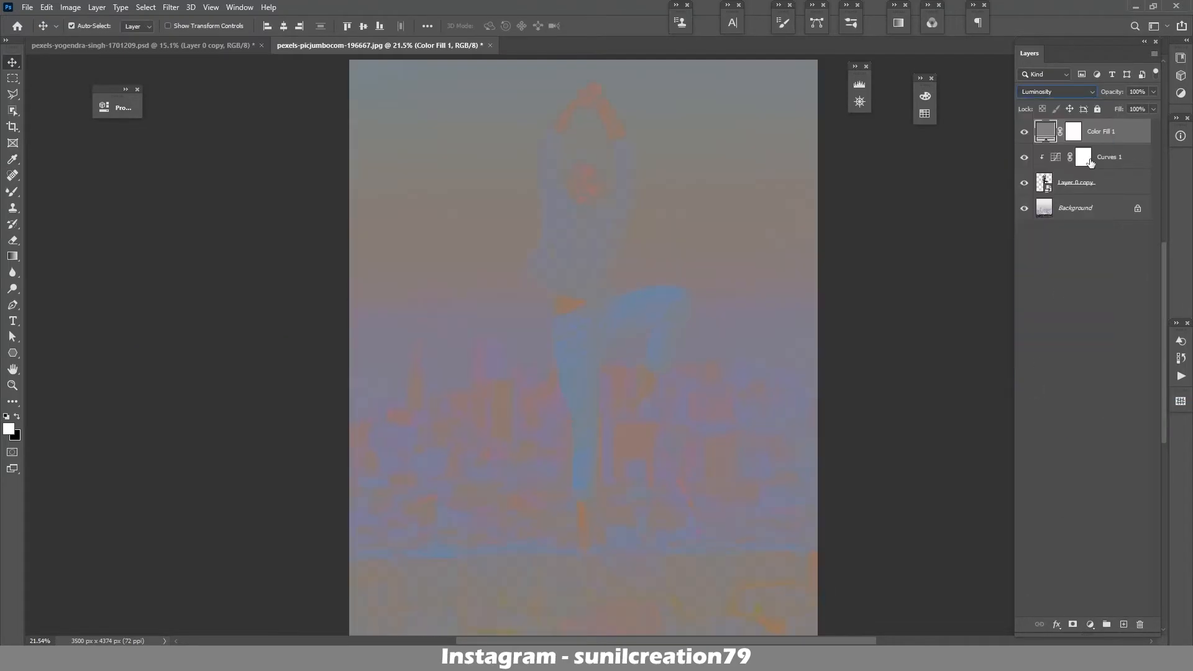
# Add a second Curves adjustment clipped to the man and shape its Red channel in shadows, midtones and highlights.
pyautogui.click(1091, 163)
pyautogui.click(1089, 623)
pyautogui.click(1111, 463)
pyautogui.hotkey('alt', '3')
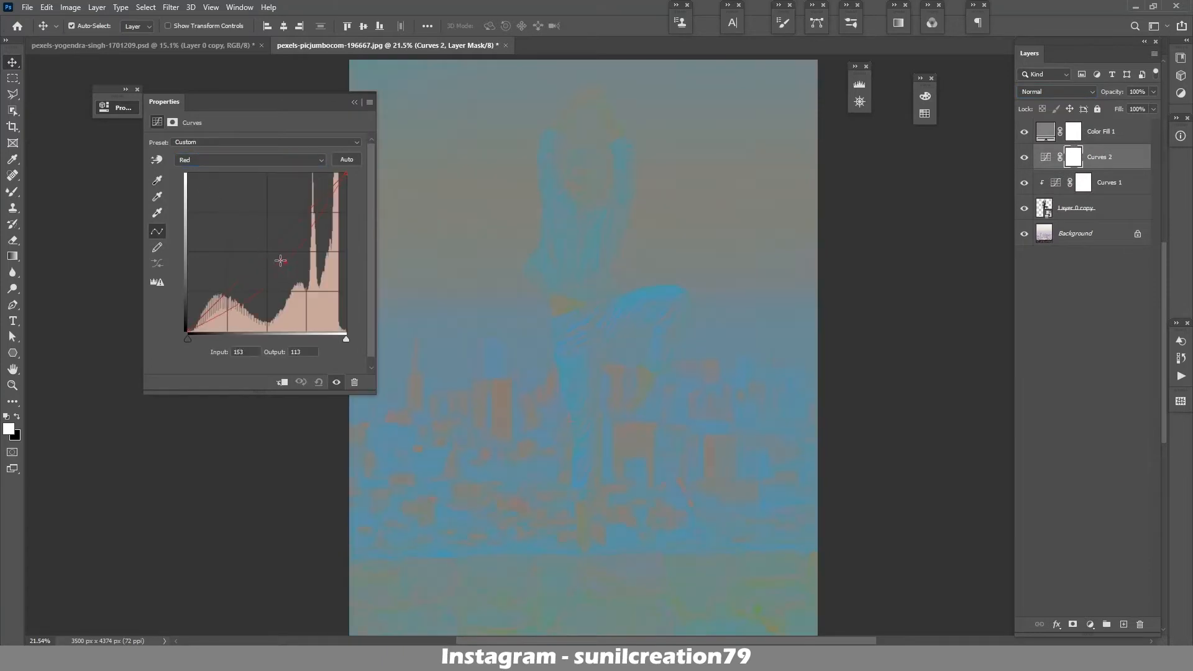
pyautogui.moveTo(262, 251); pyautogui.dragTo(266, 253)
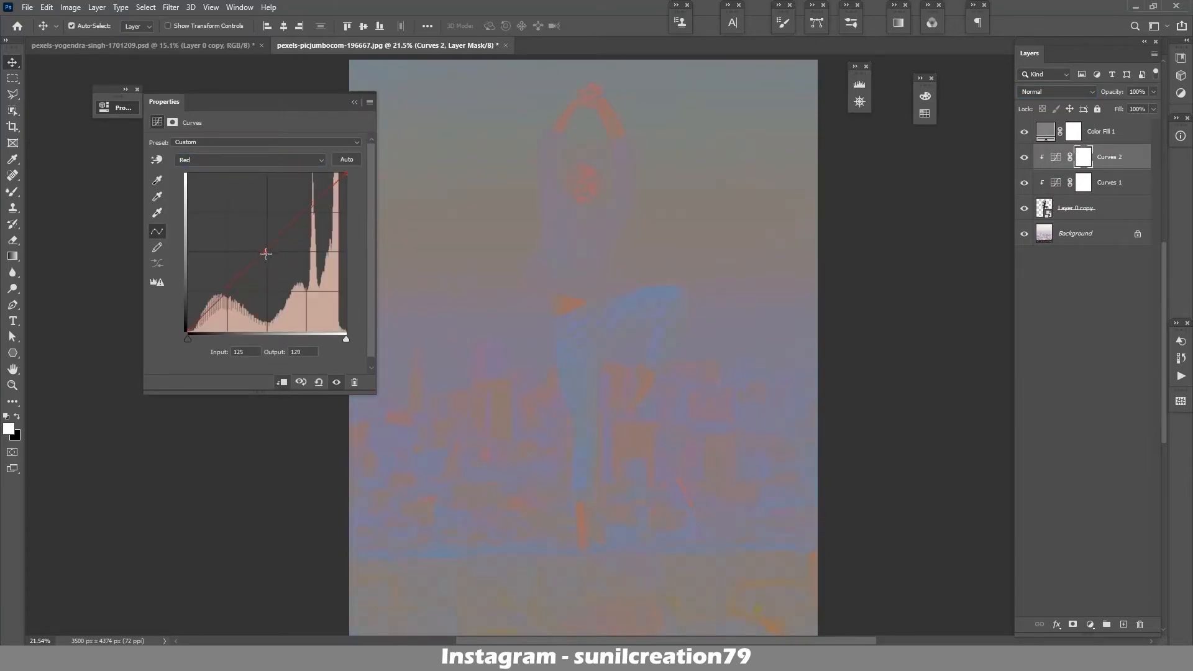
pyautogui.click(296, 220)
# Shape the Green channel curve with midtone, highlight and shadow points to match the man's colour to the city.
pyautogui.click(248, 159)
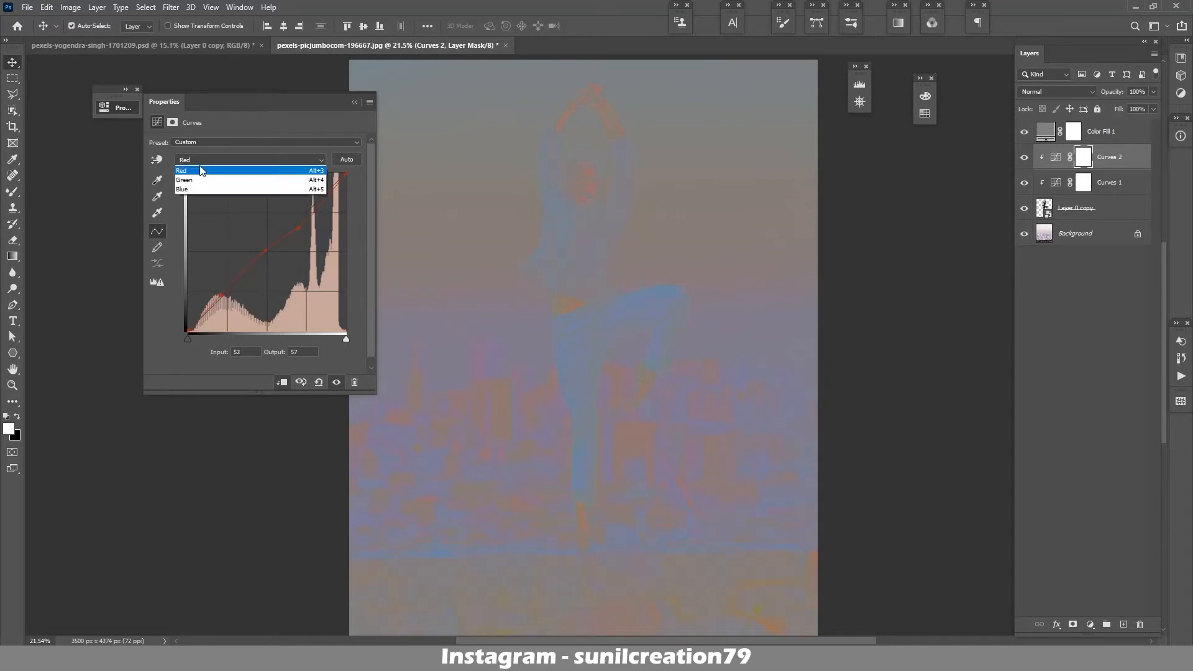
pyautogui.click(249, 175)
pyautogui.click(265, 255)
pyautogui.moveTo(283, 237)
pyautogui.mouseDown()
pyautogui.moveTo(285, 205)
pyautogui.moveTo(299, 230)
pyautogui.mouseUp()
pyautogui.click(227, 291)
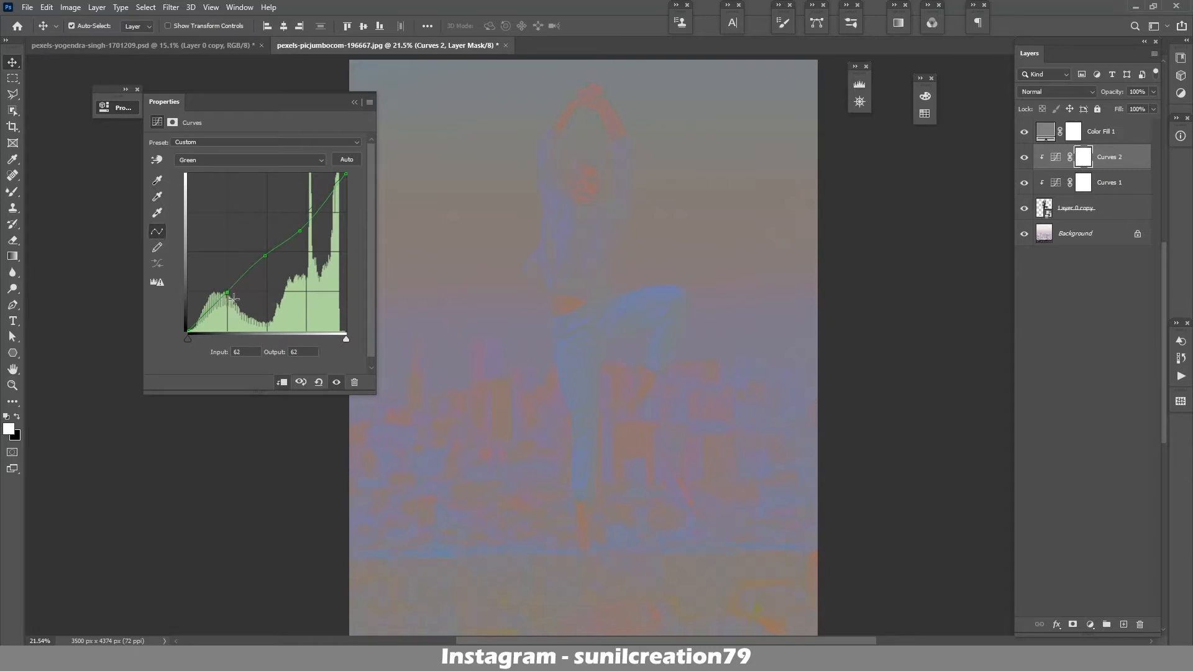
# Fine-tune the Blue channel curve in the shadows, midtones and highlights of the second Curves adjustment.
pyautogui.click(199, 160)
pyautogui.click(193, 197)
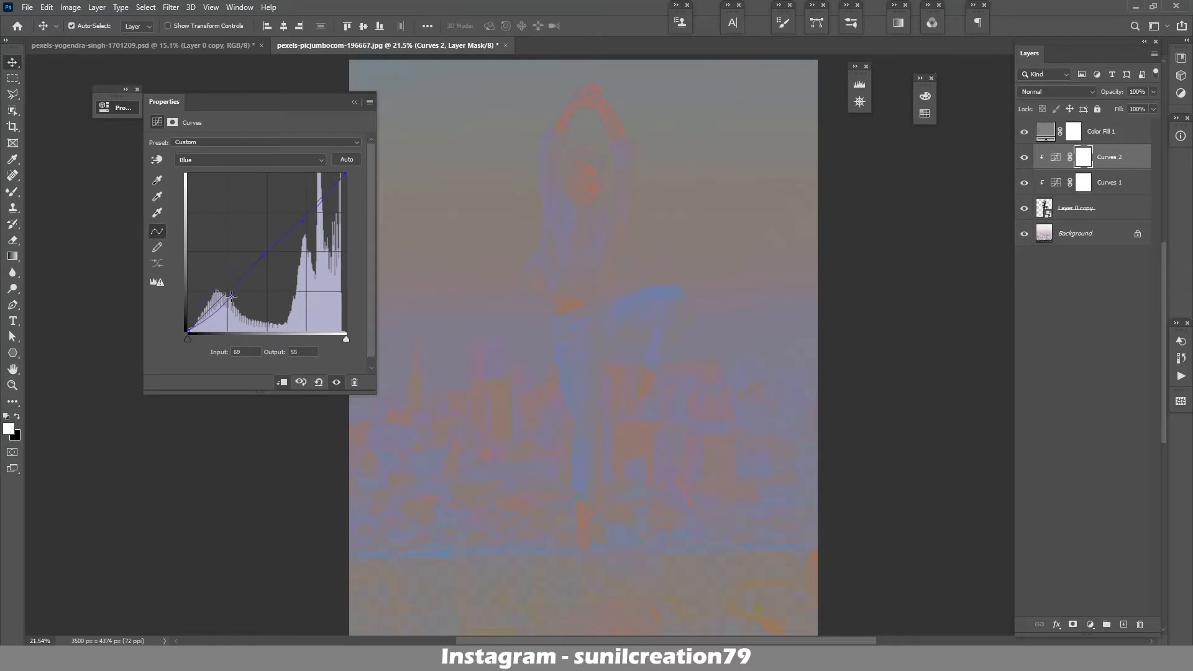
pyautogui.click(354, 102)
# Delete the grey colour fill layer and compare the man with and without the second Curves adjustment.
pyautogui.click(1023, 131)
pyautogui.moveTo(1086, 133); pyautogui.dragTo(1139, 624)
pyautogui.click(1024, 132)
pyautogui.click(1024, 131)
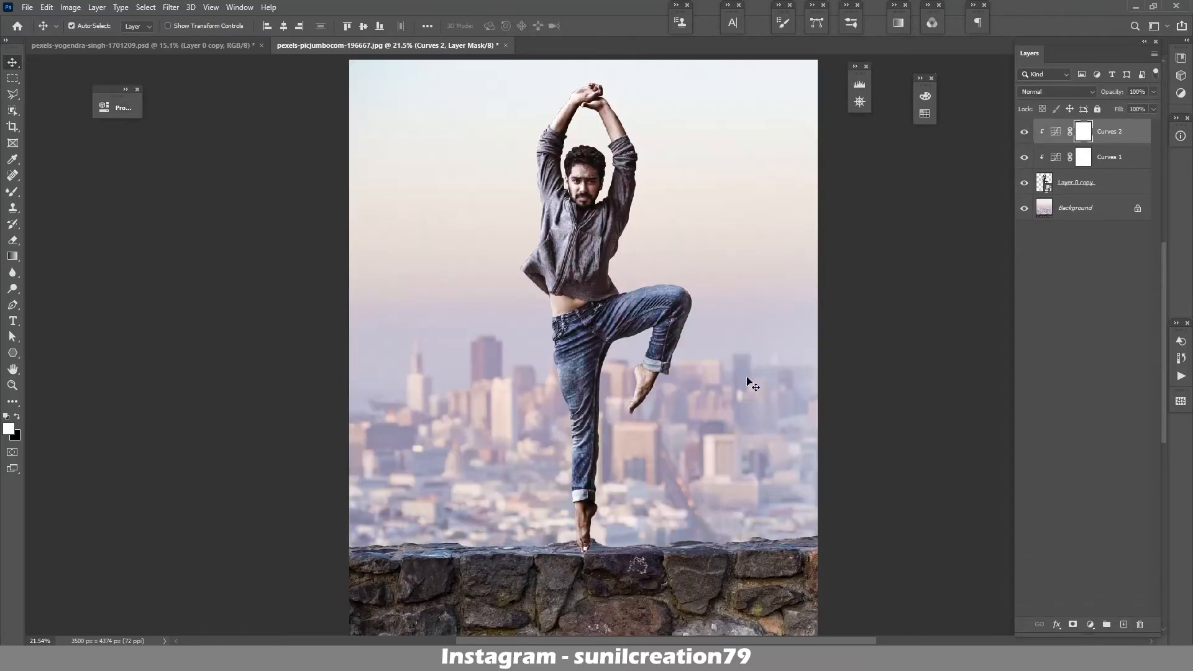
# Add an empty layer directly above the background and activate the regular Brush tool.
pyautogui.click(1084, 207)
pyautogui.click(1123, 624)
pyautogui.click(13, 191)
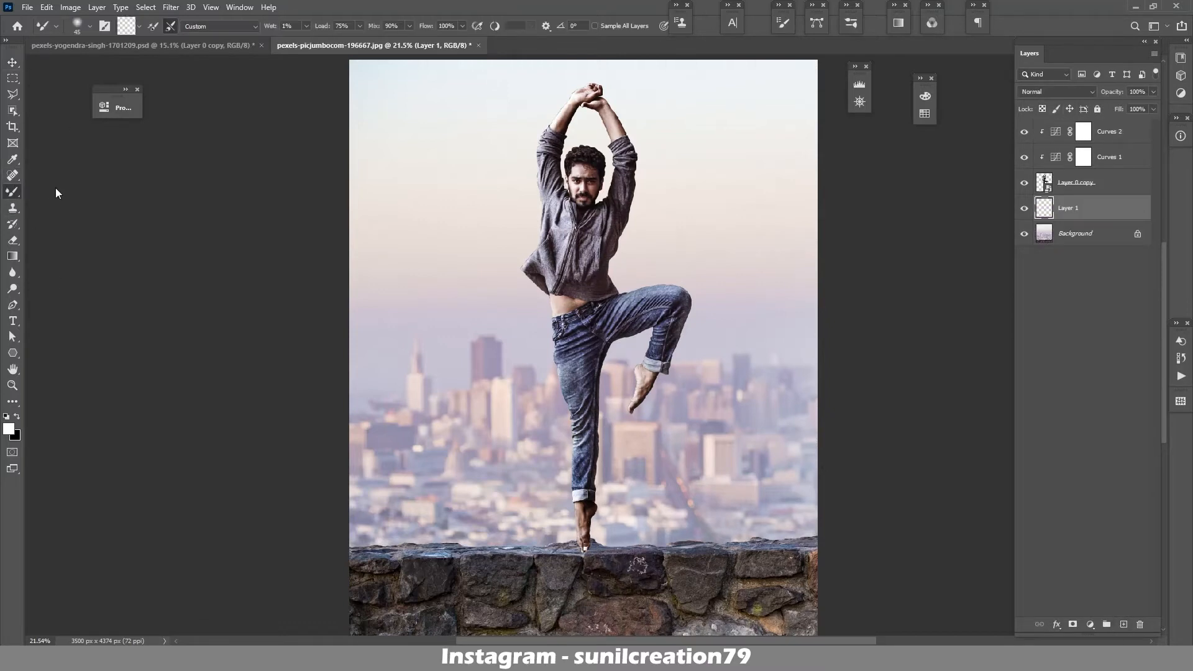
pyautogui.click(86, 24)
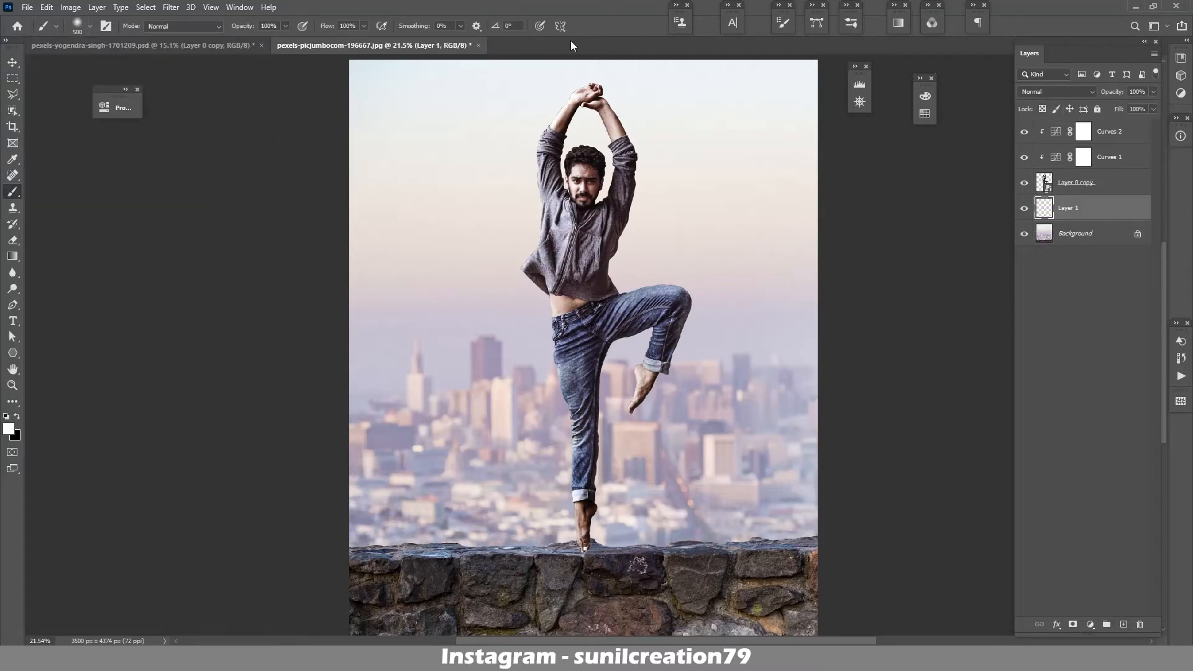
# Flatten the brush tip into a wide ellipse and set its flow to 20%.
pyautogui.click(680, 22)
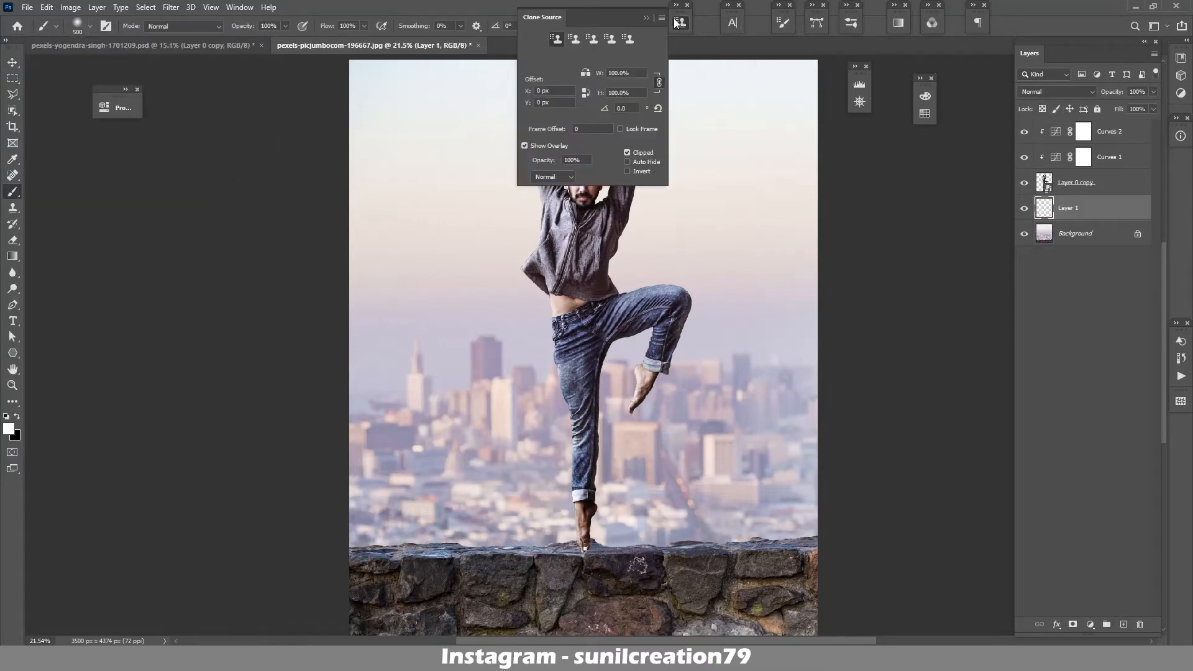
pyautogui.click(782, 22)
pyautogui.moveTo(734, 141); pyautogui.dragTo(735, 153)
pyautogui.click(782, 23)
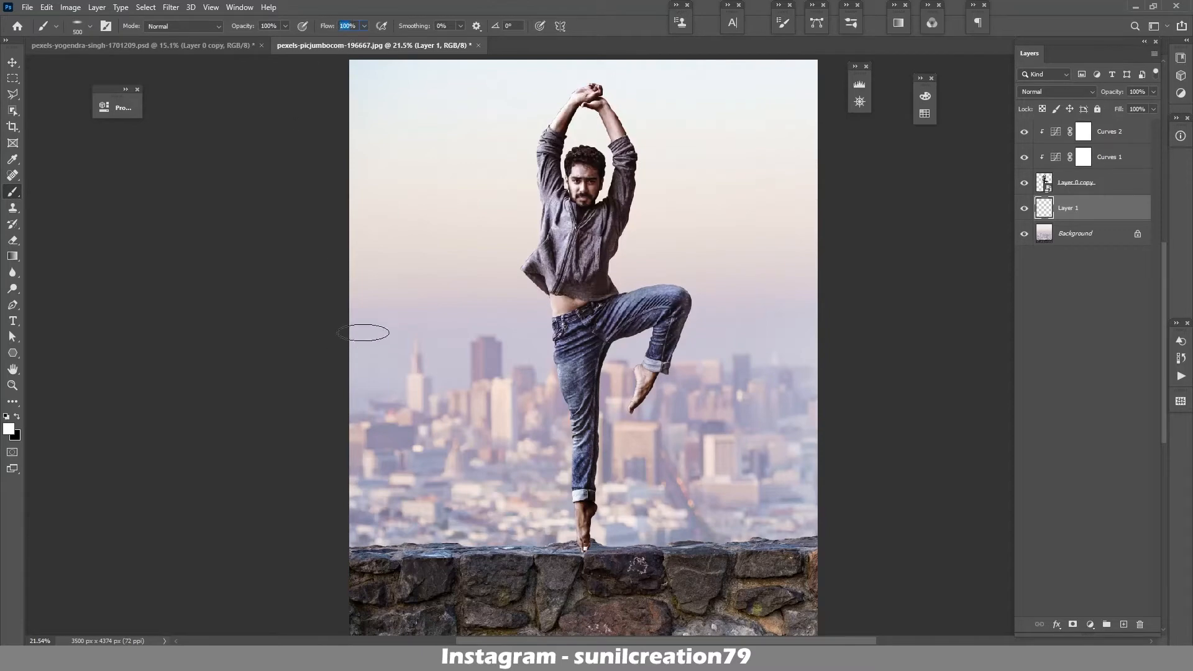
pyautogui.write('20')
pyautogui.press('Return')
# Reduce the brush to 200 px to suit the man's standing foot on the wall.
pyautogui.scroll(12, 600, 551)
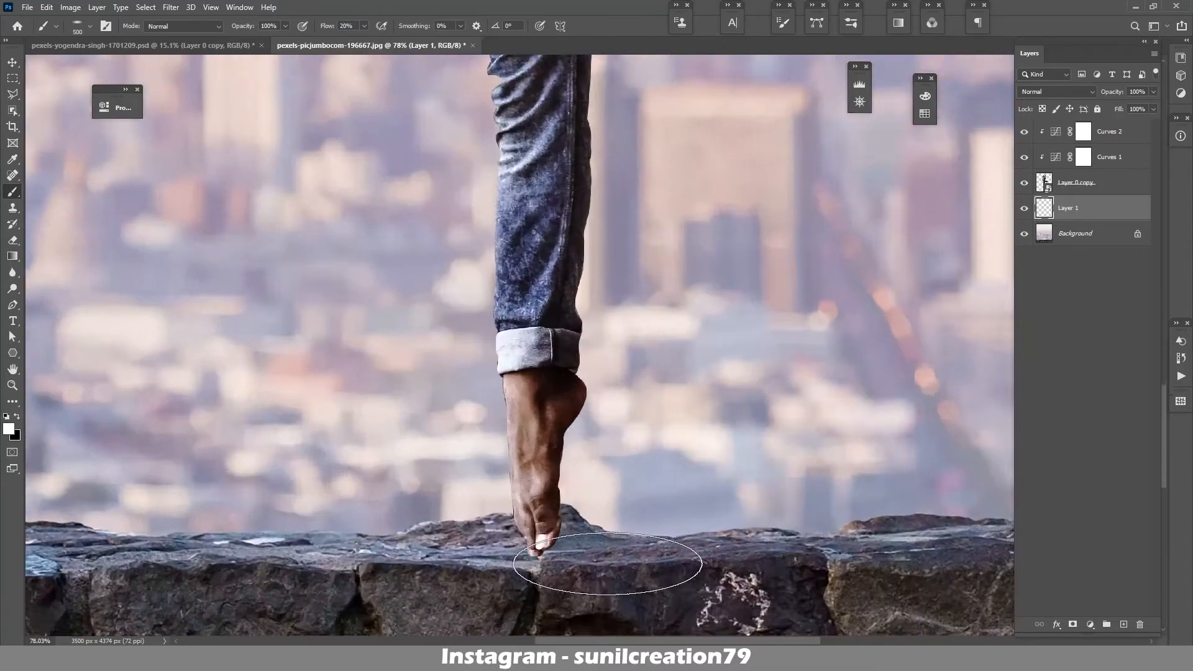
pyautogui.scroll(-3, 602, 566)
pyautogui.press('[')
pyautogui.press('[')
pyautogui.press('[')
pyautogui.press('[')
pyautogui.press('[')
pyautogui.press('[')
pyautogui.click(569, 549)
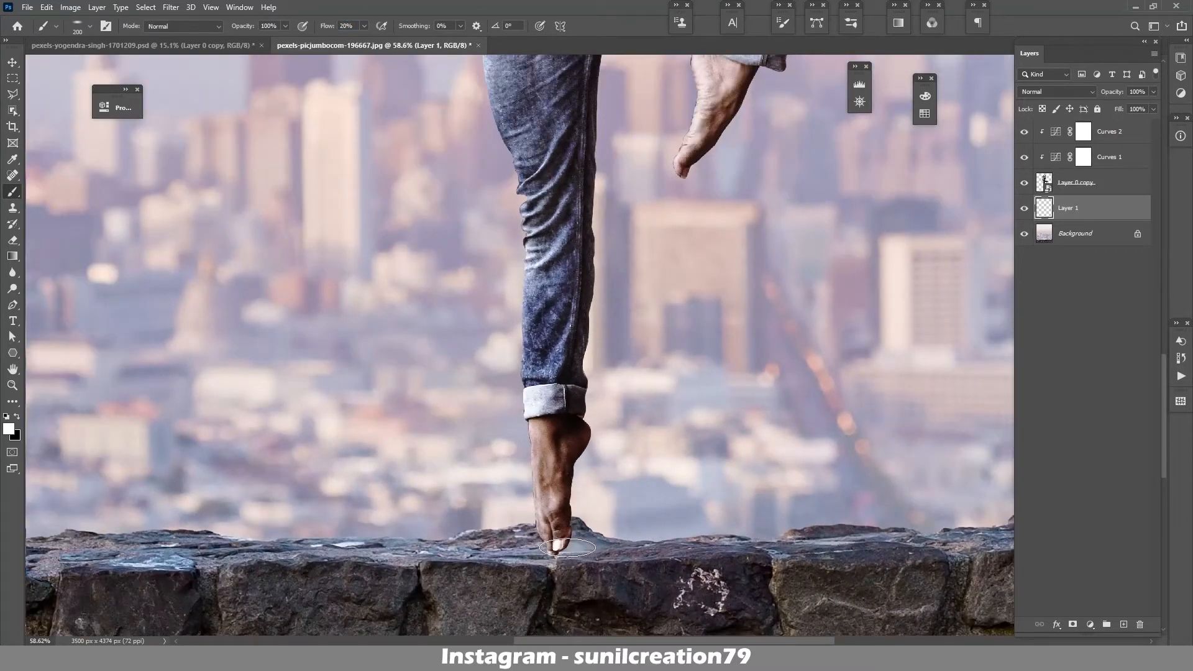
pyautogui.hotkey('ctrl', 'z')
pyautogui.hotkey('ctrl', 'z')
pyautogui.hotkey('ctrl', 'shift', 'z')
# Paint a shadow in a sampled dark stone colour along the wall beside the foot, and erase the spill above the wall edge.
pyautogui.keyDown('alt'); pyautogui.click(597, 606); pyautogui.keyUp('alt')
pyautogui.moveTo(577, 553); pyautogui.dragTo(595, 554)
pyautogui.moveTo(767, 543)
pyautogui.mouseDown()
pyautogui.moveTo(792, 544)
pyautogui.moveTo(545, 556)
pyautogui.moveTo(815, 539)
pyautogui.moveTo(768, 560)
pyautogui.moveTo(628, 564)
pyautogui.moveTo(638, 531)
pyautogui.moveTo(901, 532)
pyautogui.mouseUp()
pyautogui.press('e')
pyautogui.moveTo(604, 513)
pyautogui.mouseDown()
pyautogui.moveTo(584, 495)
pyautogui.moveTo(683, 523)
pyautogui.moveTo(895, 520)
pyautogui.moveTo(889, 510)
pyautogui.mouseUp()
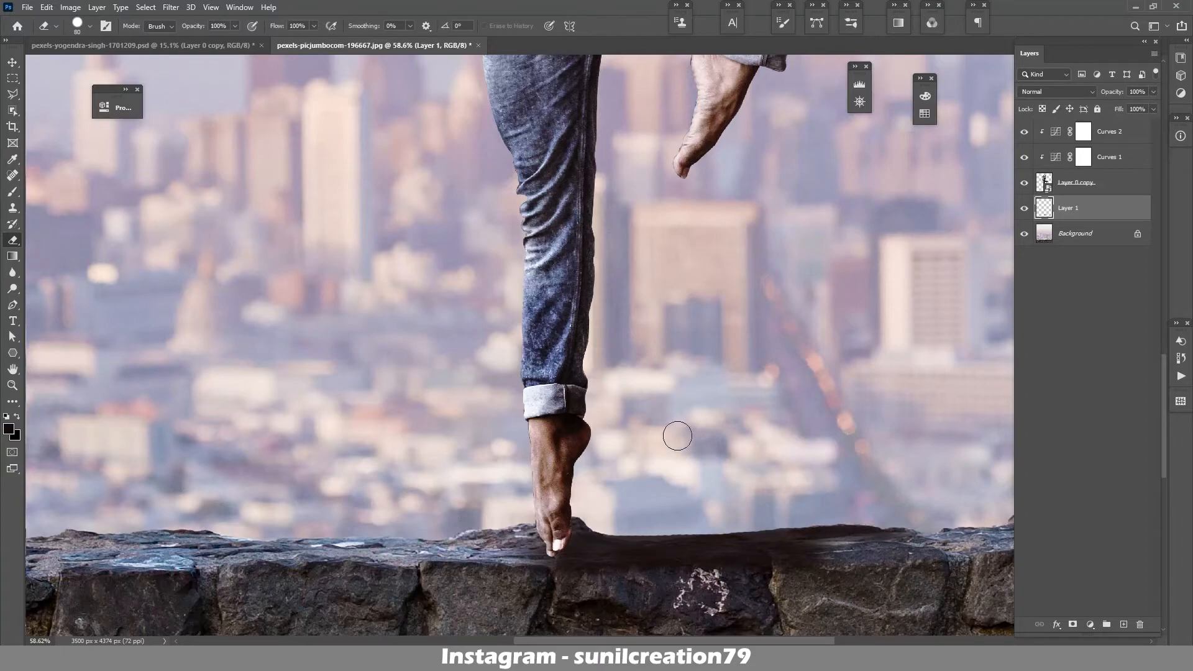
# Set the shadow layer's opacity to 43% and compare the image with the shadow hidden and shown.
pyautogui.scroll(-6, 808, 547)
pyautogui.scroll(2, 761, 554)
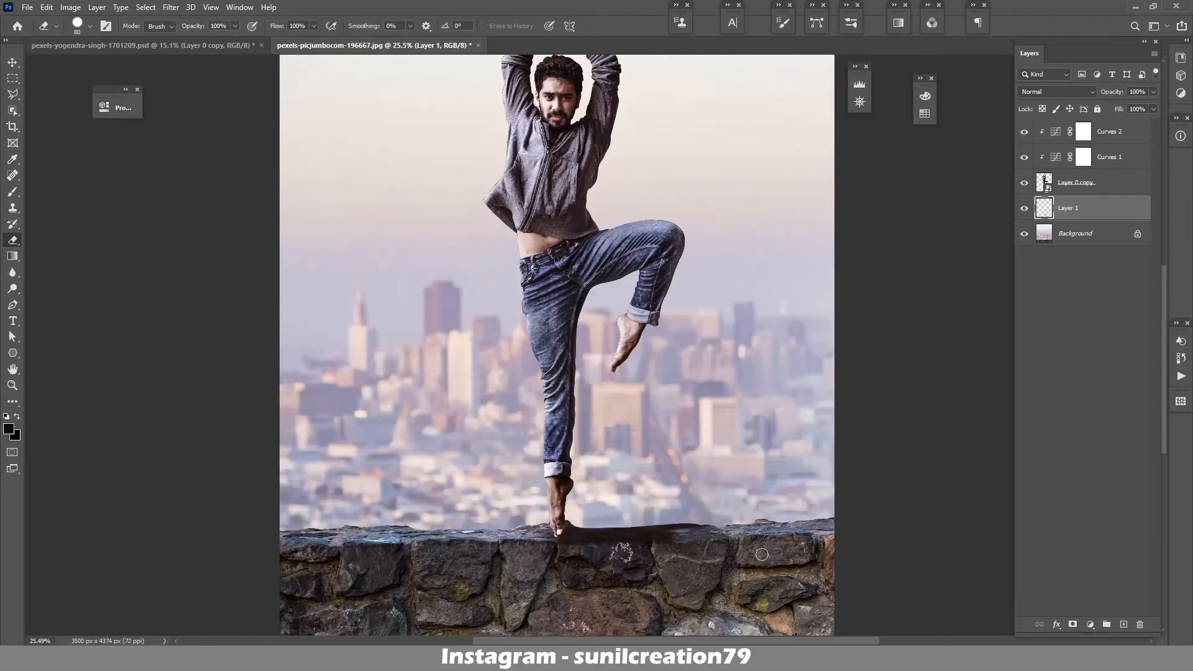
pyautogui.moveTo(1112, 91)
pyautogui.mouseDown()
pyautogui.moveTo(1099, 91)
pyautogui.moveTo(1114, 91)
pyautogui.mouseUp()
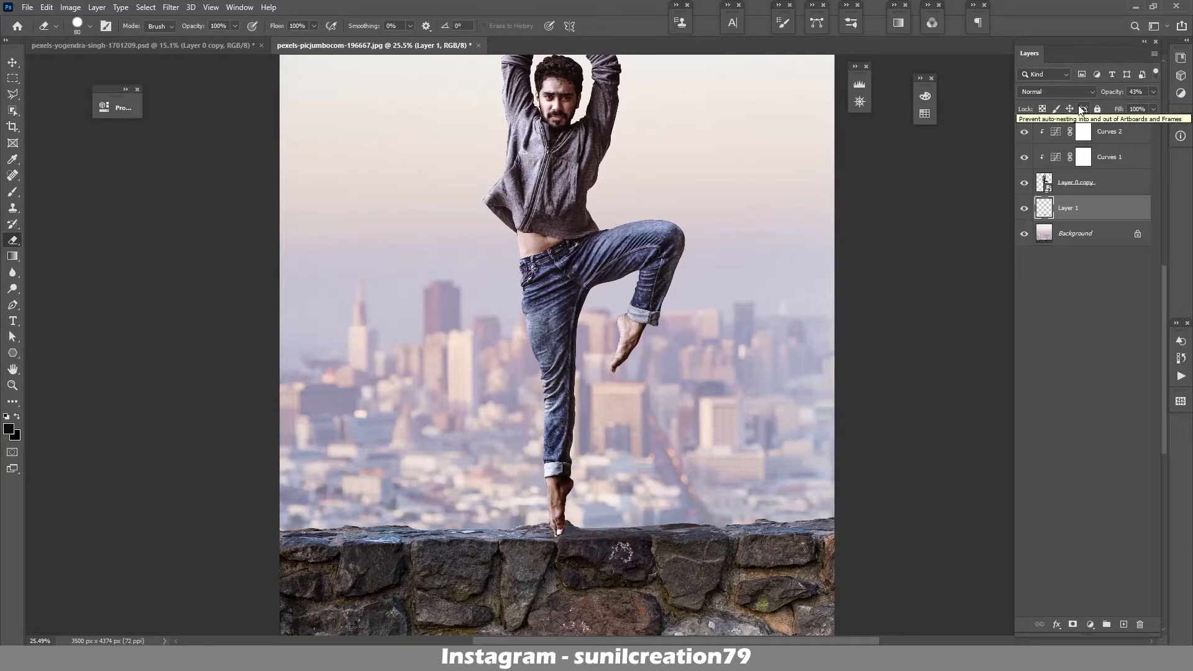
pyautogui.click(1023, 208)
pyautogui.click(1022, 210)
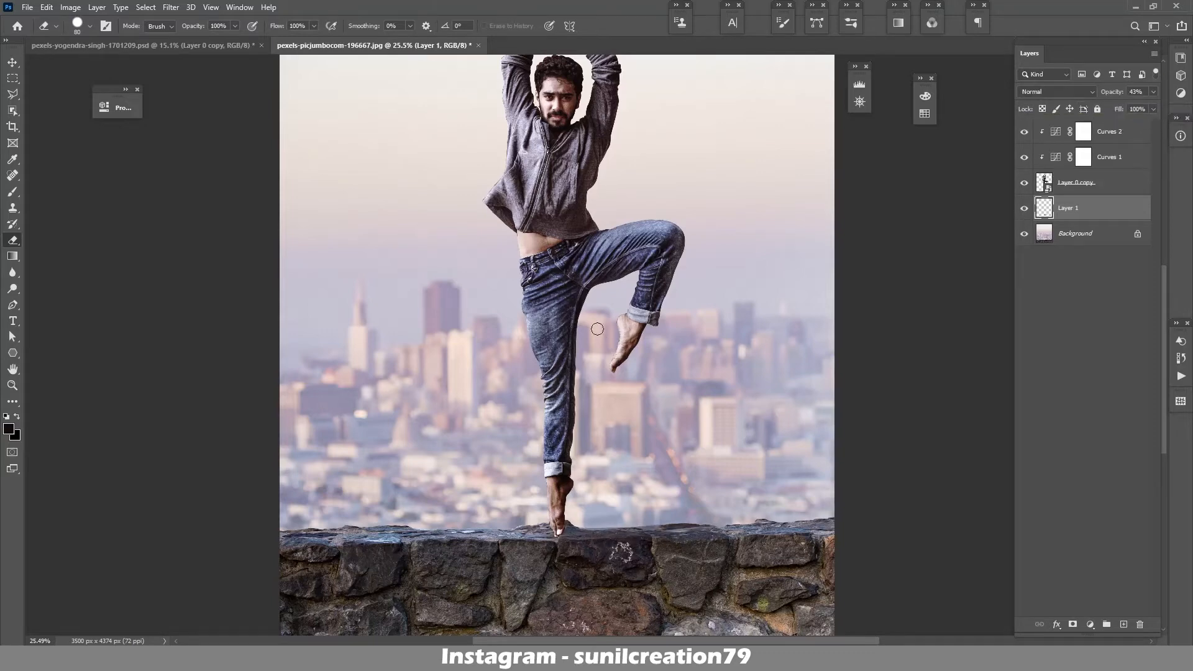
# Stamp the man with his Curves adjustments into a new top layer, leaving out the shadow and background layers.
pyautogui.scroll(3, 597, 329)
pyautogui.click(1083, 131)
pyautogui.moveTo(1024, 208); pyautogui.dragTo(1023, 259)
pyautogui.hotkey('ctrl', 'shift', 'alt', 'e')
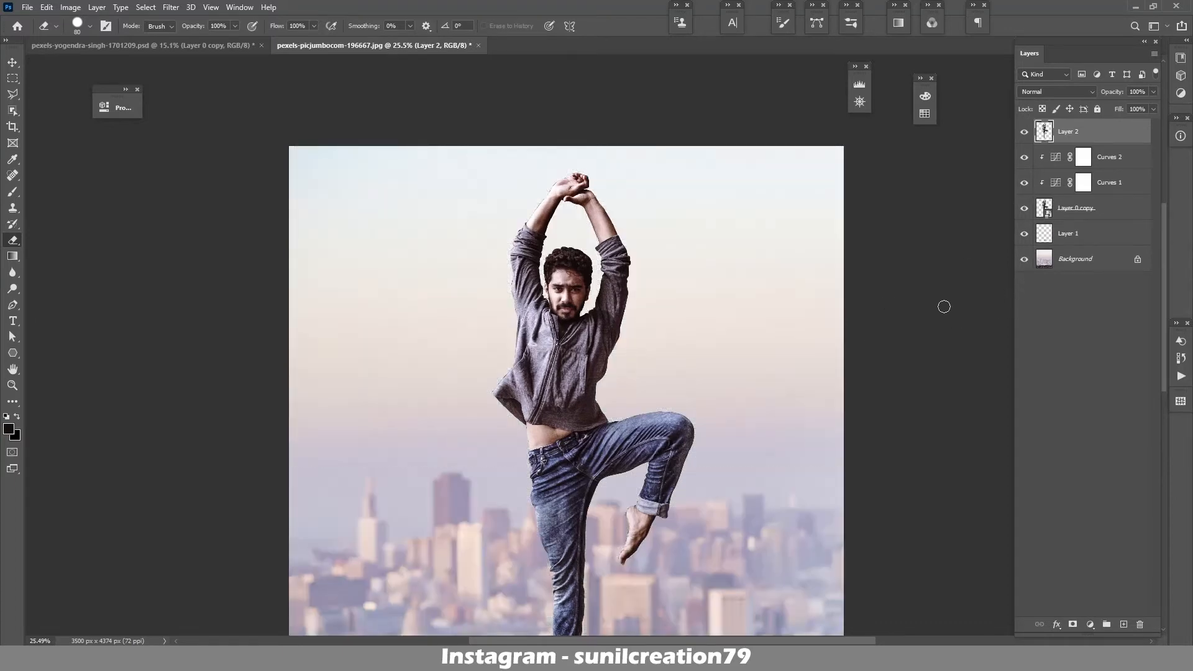
# Add an empty layer on top and choose a pale yellow foreground colour.
pyautogui.click(1122, 624)
pyautogui.hotkey('ctrl', '0')
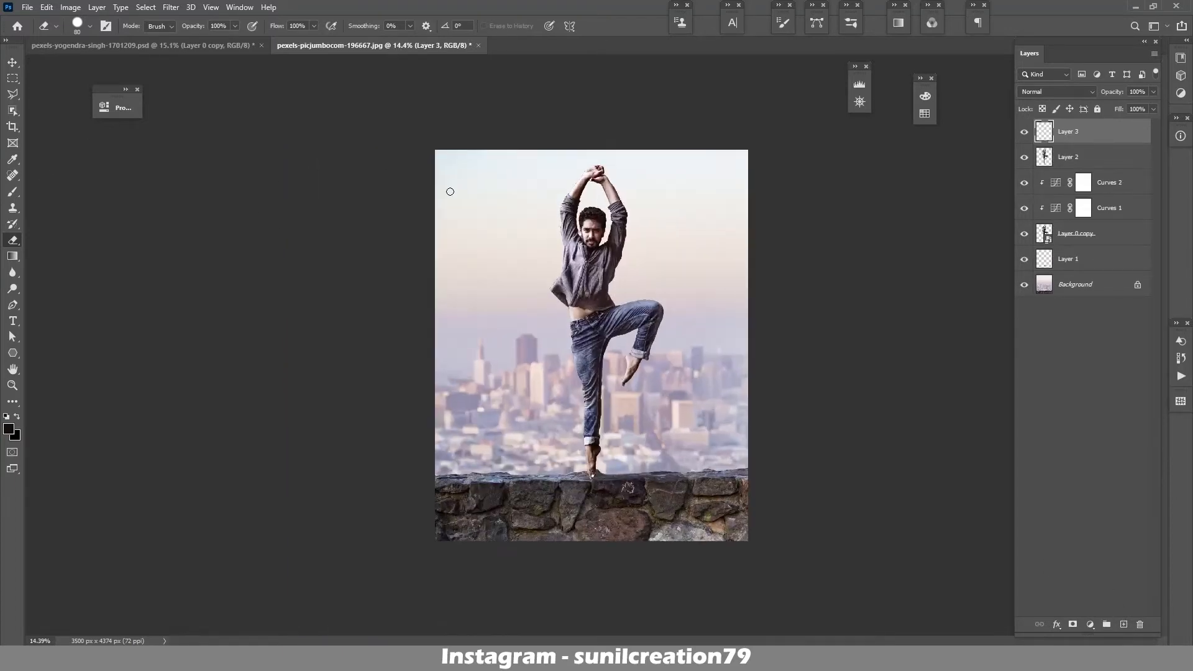
pyautogui.click(9, 428)
pyautogui.moveTo(286, 226); pyautogui.dragTo(286, 179)
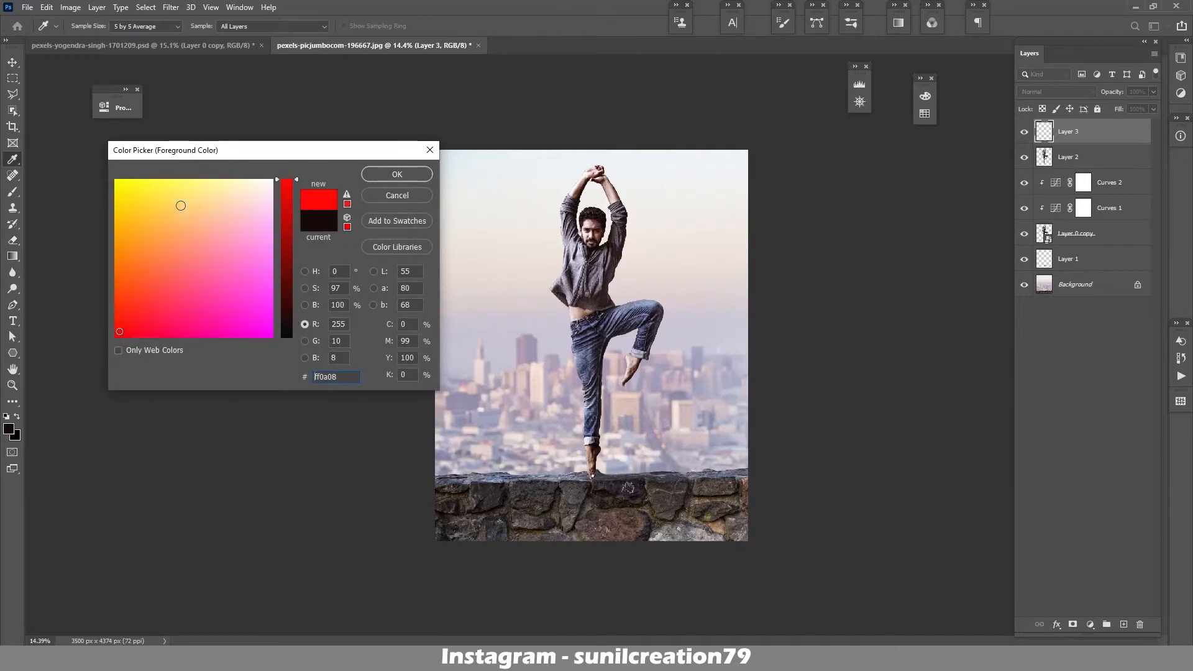
pyautogui.moveTo(183, 202); pyautogui.dragTo(233, 179)
pyautogui.click(396, 174)
# Set the brush flow to 100% and restore its flattened tip to a full circle.
pyautogui.press('b')
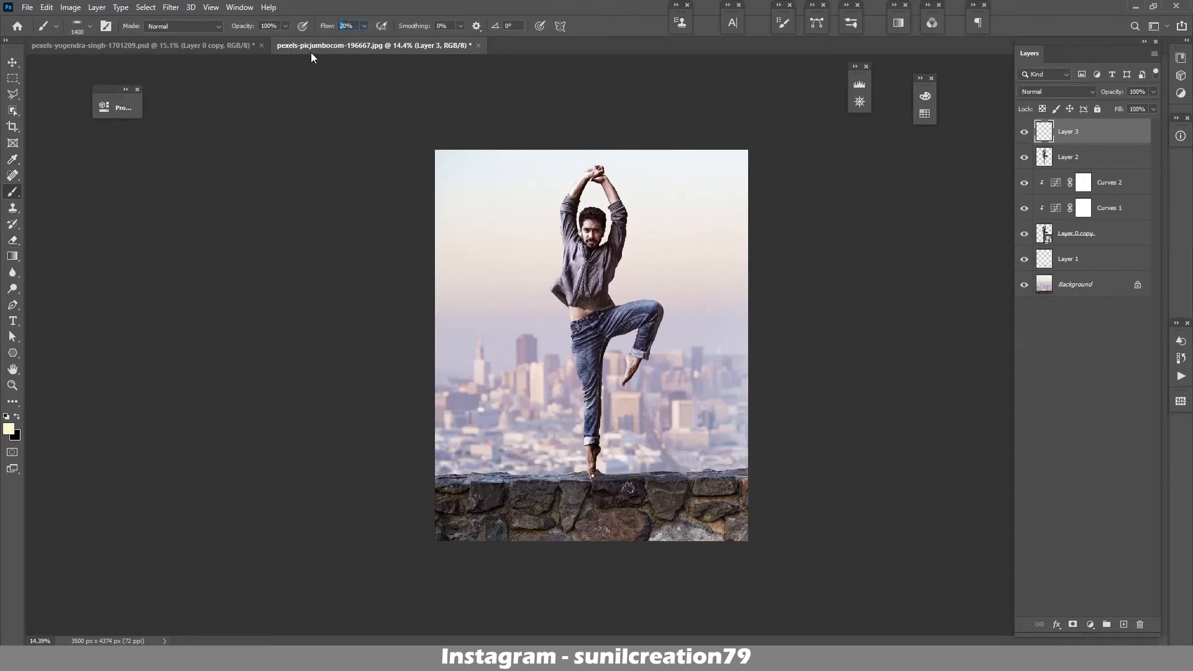
pyautogui.moveTo(311, 52); pyautogui.dragTo(527, 31)
pyautogui.click(782, 22)
pyautogui.moveTo(659, 174)
pyautogui.mouseDown()
pyautogui.moveTo(631, 176)
pyautogui.moveTo(690, 173)
pyautogui.mouseUp()
pyautogui.click(782, 22)
# Paint a pale yellow glow over the upper-left sky with a soft 4900 px brush and set the layer to Screen.
pyautogui.press(']')
pyautogui.press(']')
pyautogui.press(']')
pyautogui.press(']')
pyautogui.press(']')
pyautogui.press(']')
pyautogui.press(']')
pyautogui.press(']')
pyautogui.press(']')
pyautogui.press(']')
pyautogui.press(']')
pyautogui.press(']')
pyautogui.press(']')
pyautogui.press(']')
pyautogui.press(']')
pyautogui.press(']')
pyautogui.press(']')
pyautogui.press(']')
pyautogui.press(']')
pyautogui.press(']')
pyautogui.click(331, 166)
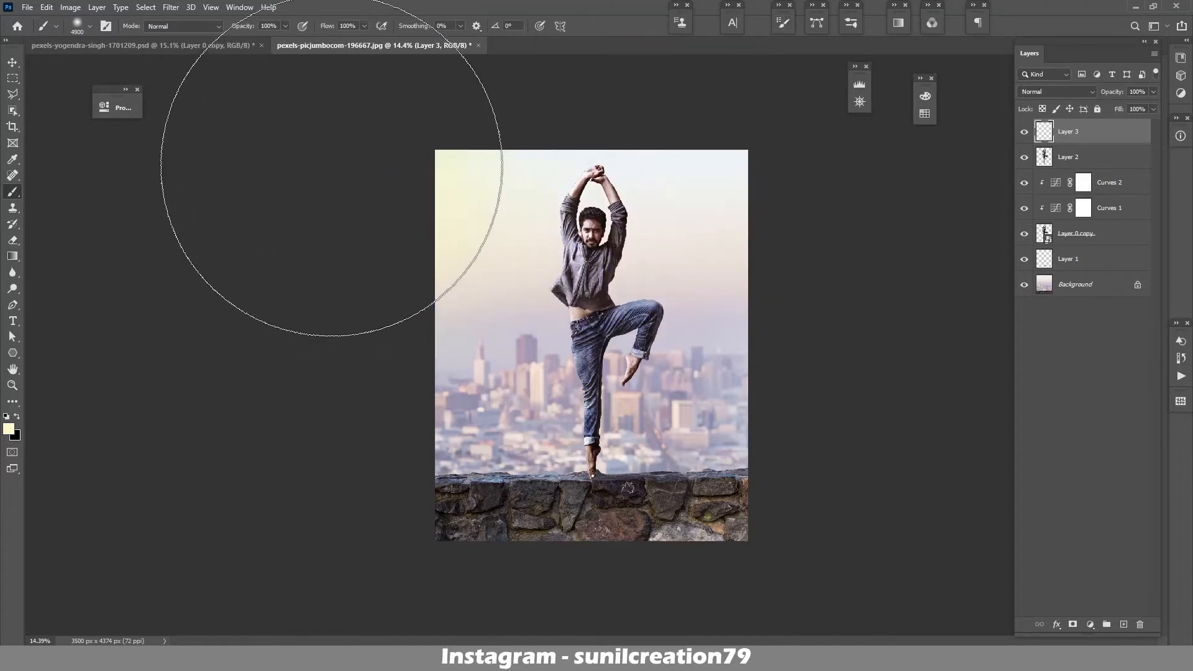
pyautogui.moveTo(331, 166)
pyautogui.mouseDown()
pyautogui.moveTo(322, 170)
pyautogui.moveTo(395, 186)
pyautogui.moveTo(373, 176)
pyautogui.mouseUp()
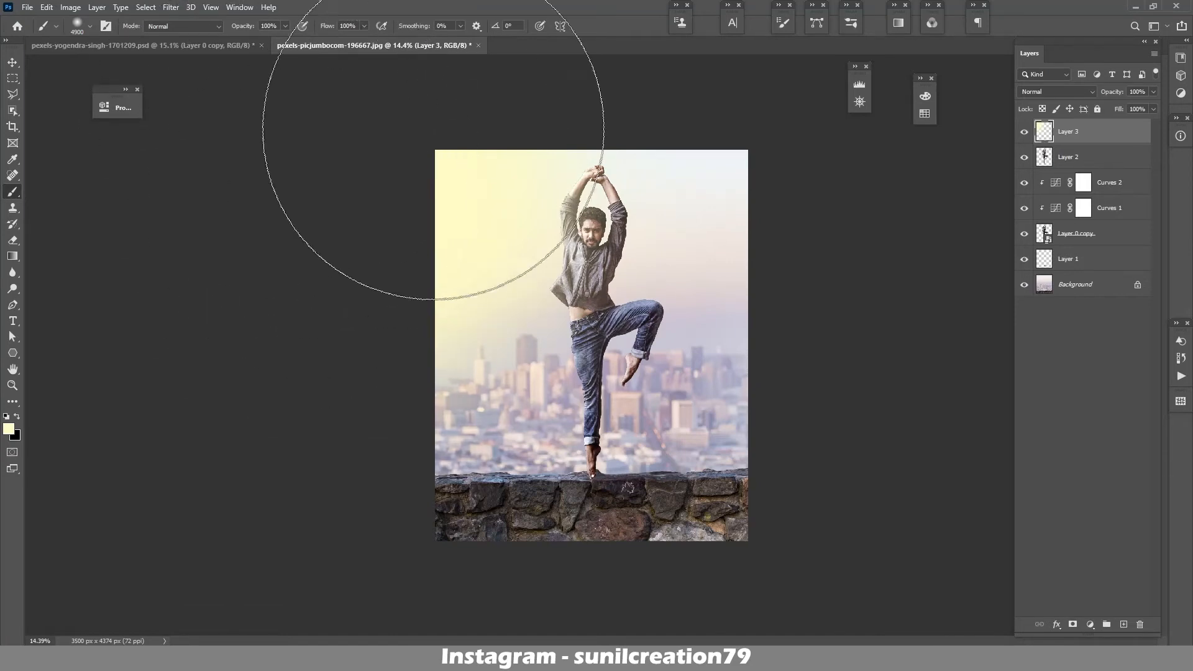
pyautogui.click(1056, 91)
pyautogui.click(1028, 200)
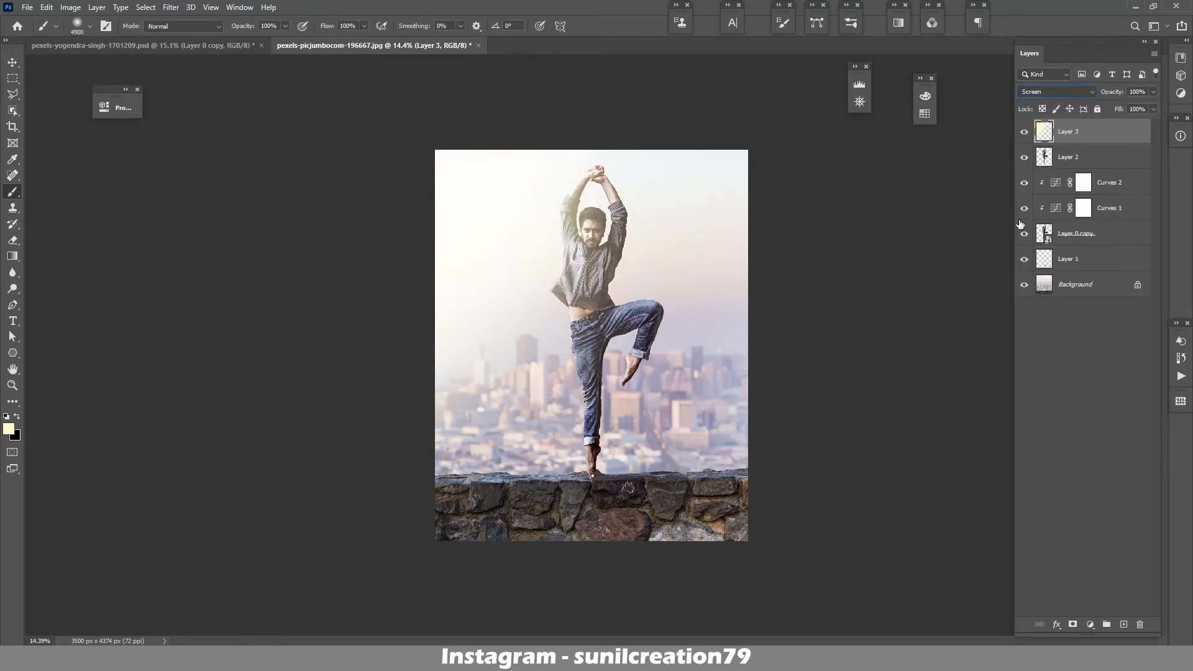
# Try the glow layer beneath the man's layers, return it to the top, and compare it hidden and shown.
pyautogui.moveTo(1071, 132); pyautogui.dragTo(1072, 255)
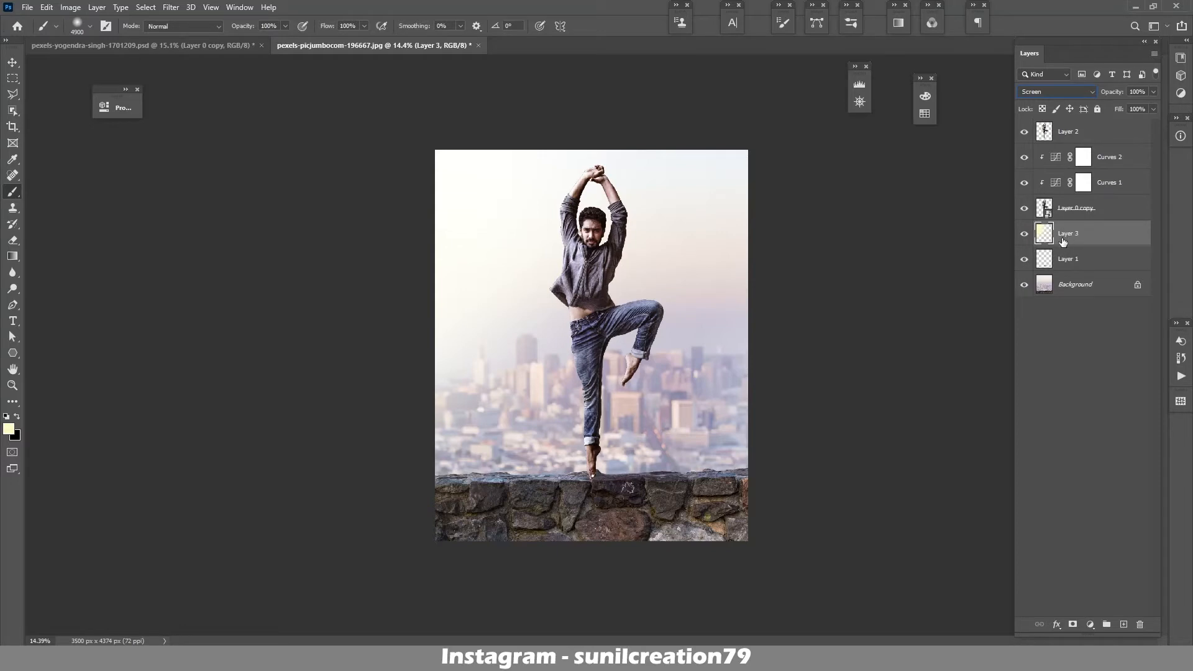
pyautogui.hotkey('ctrl', 'shift', ']')
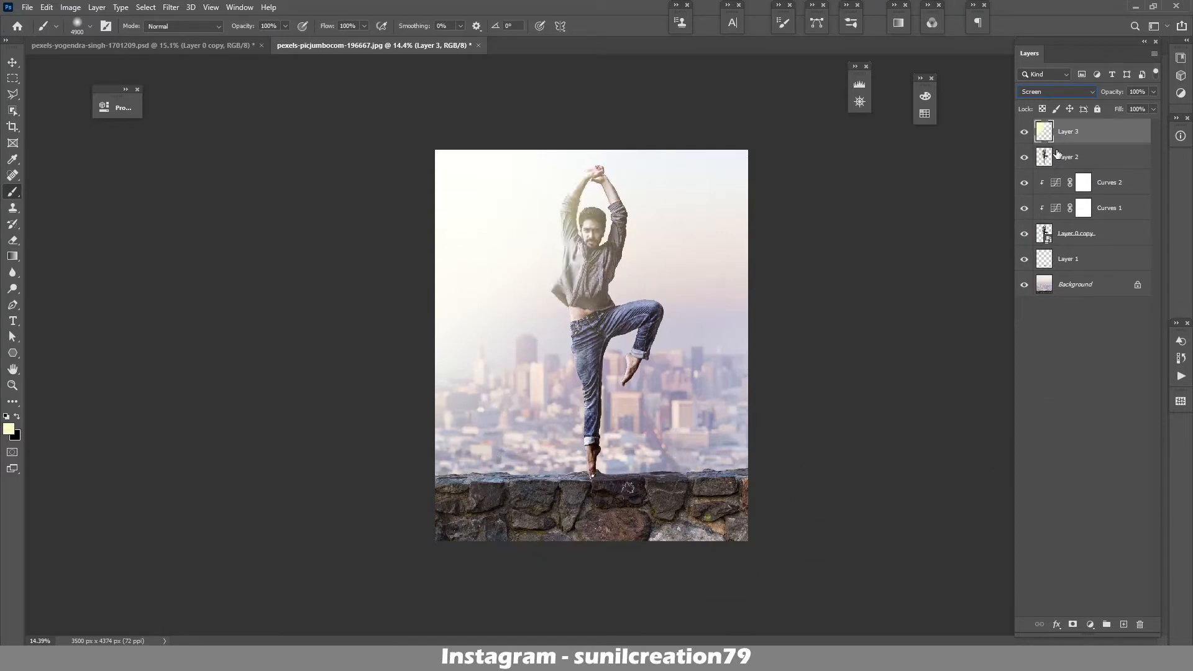
pyautogui.click(1023, 133)
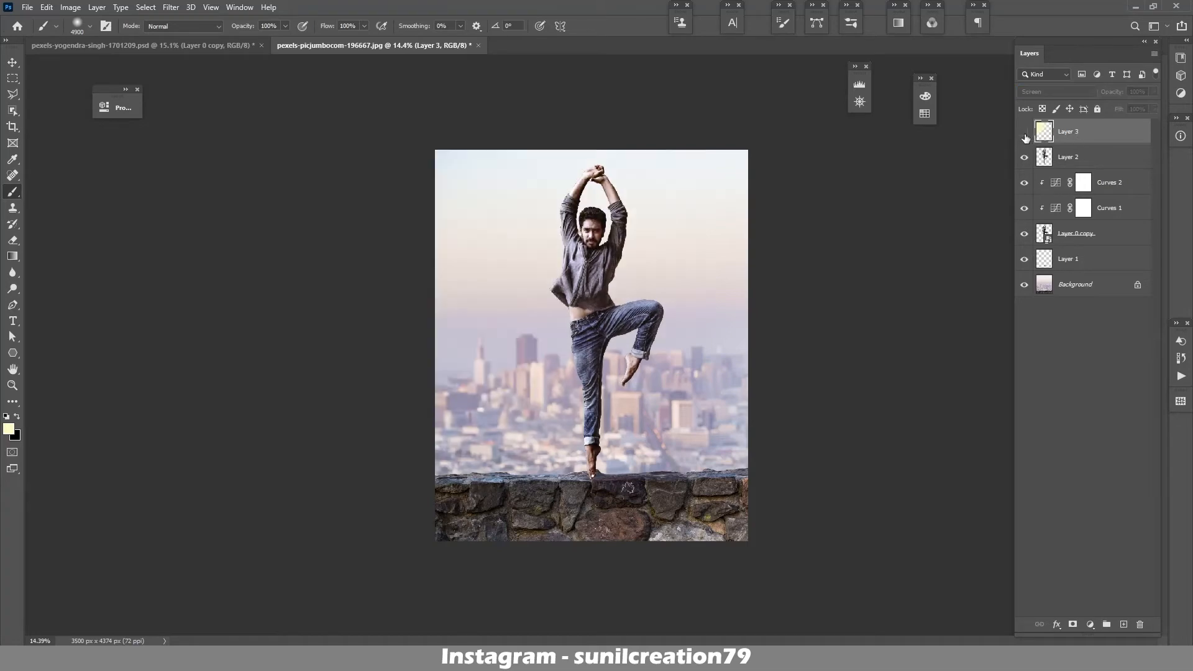
pyautogui.click(1024, 133)
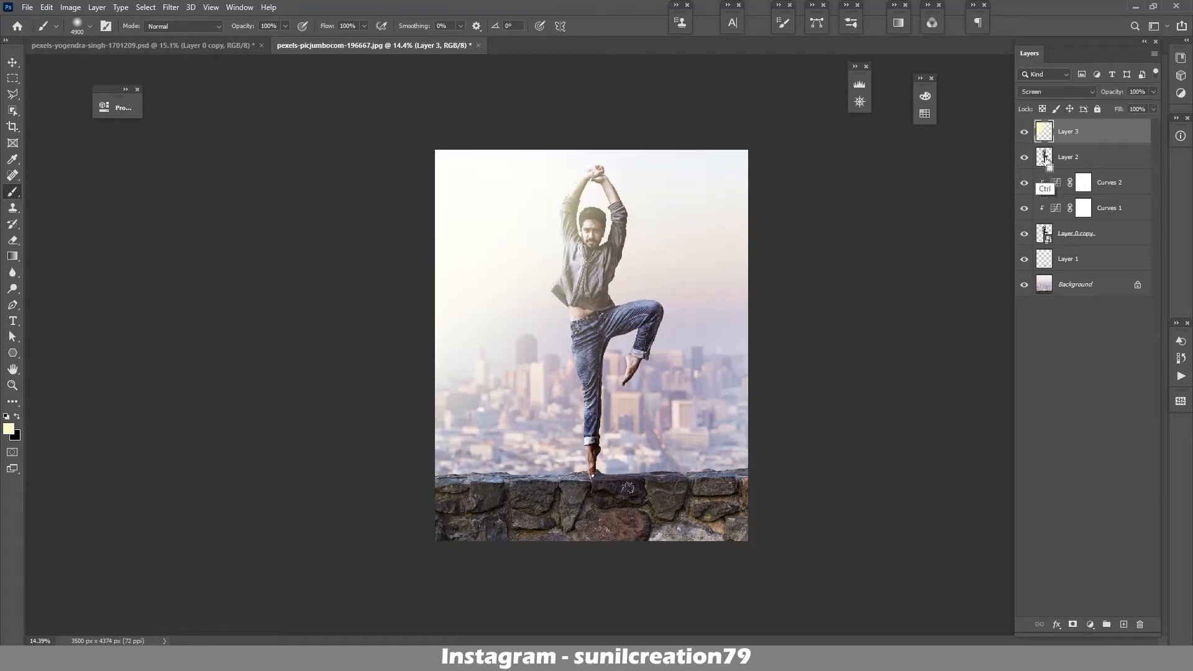
# Load the man's outline as a selection, erase the pale yellow glow covering him on the top layer, and deselect.
pyautogui.keyDown('ctrl'); pyautogui.click(1044, 158); pyautogui.keyUp('ctrl')
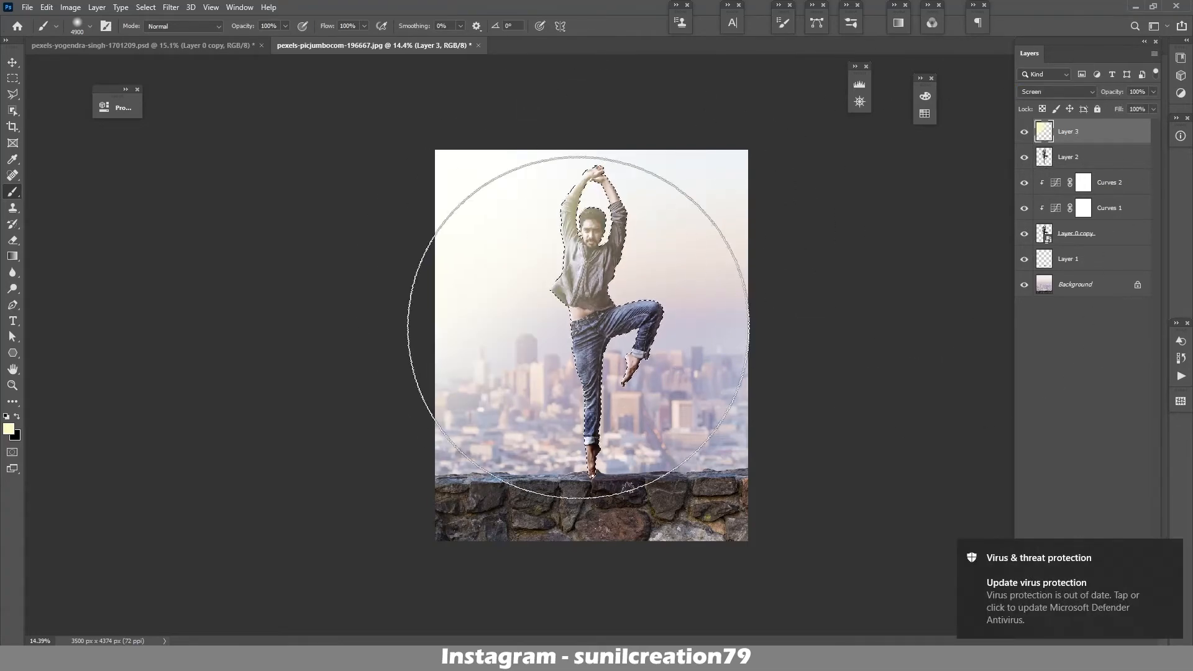
pyautogui.press('e')
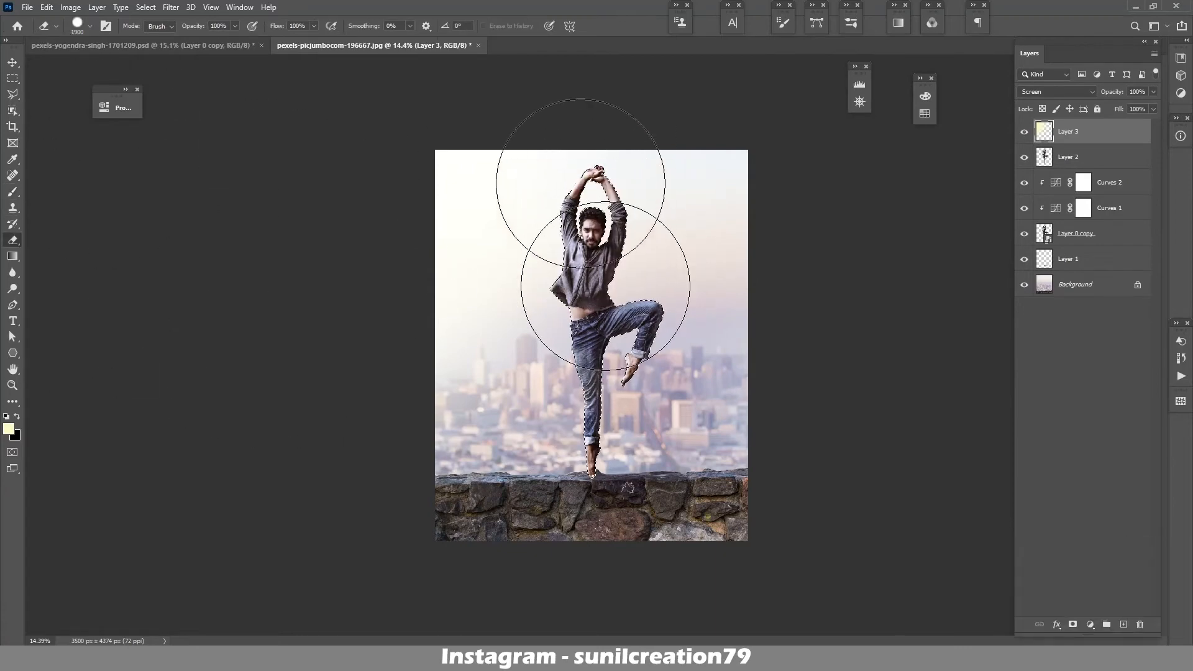
pyautogui.hotkey('ctrl', 'd')
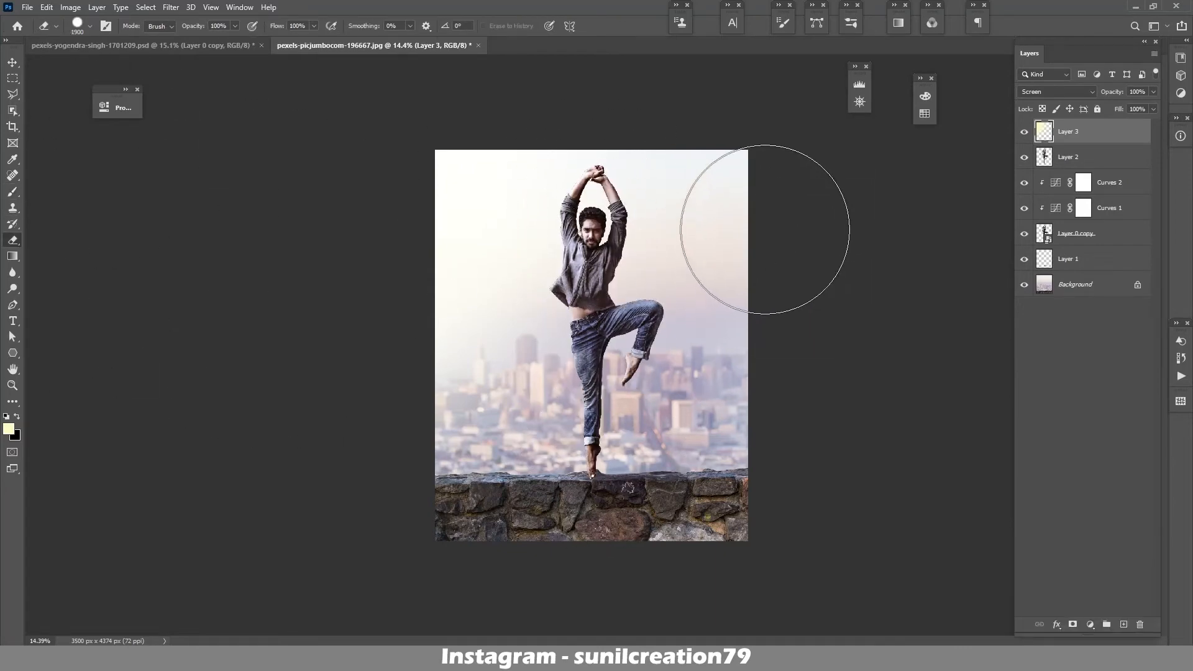
# Add an empty layer directly above the man's Layer 2 and clip it to him.
pyautogui.hotkey('ctrl', 'space')
pyautogui.moveTo(598, 185); pyautogui.dragTo(580, 210)
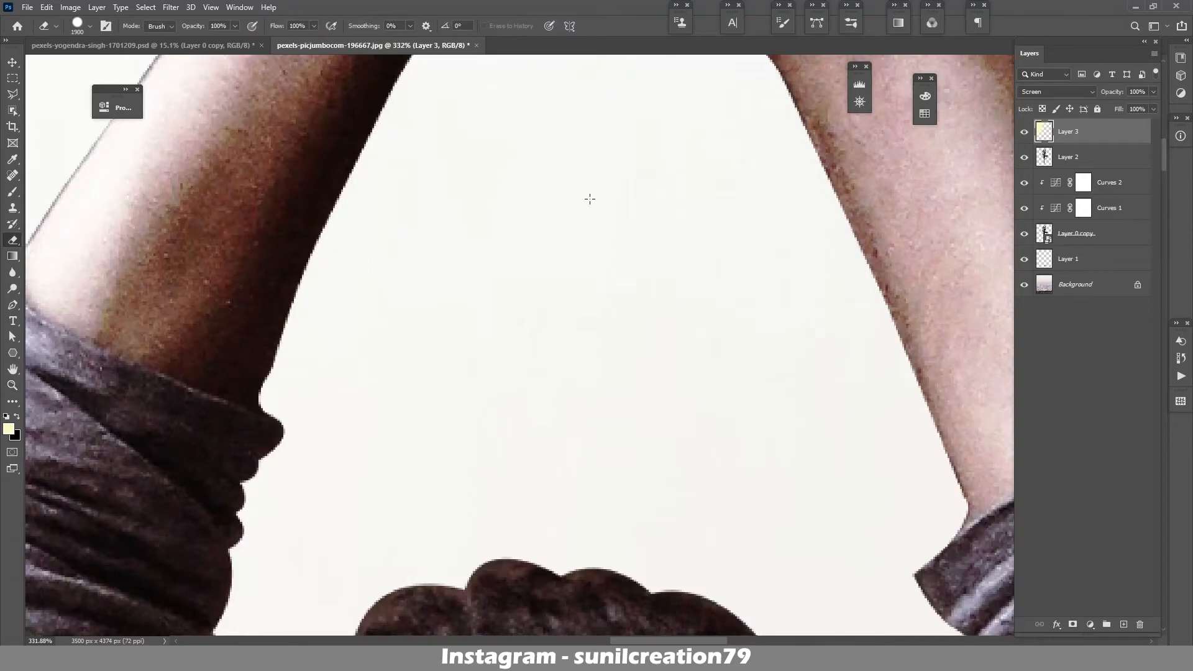
pyautogui.rightClick(589, 199)
pyautogui.scroll(-12, 590, 199)
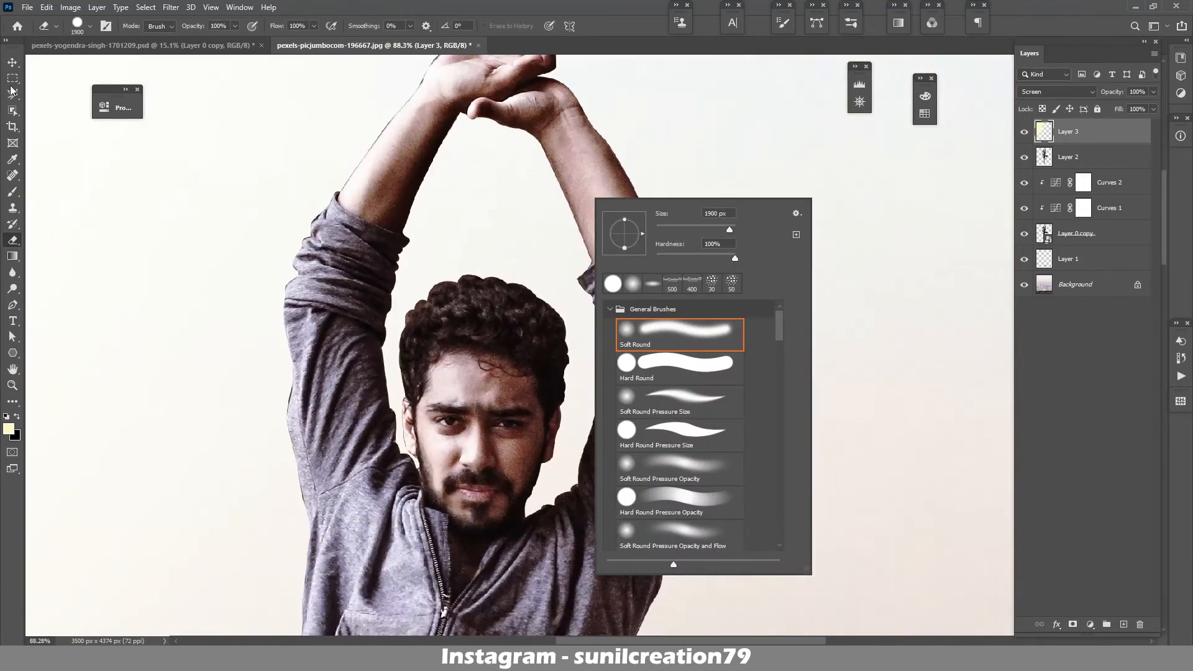
pyautogui.click(12, 65)
pyautogui.click(1080, 158)
pyautogui.click(1122, 624)
pyautogui.keyDown('alt'); pyautogui.click(1079, 170); pyautogui.keyUp('alt')
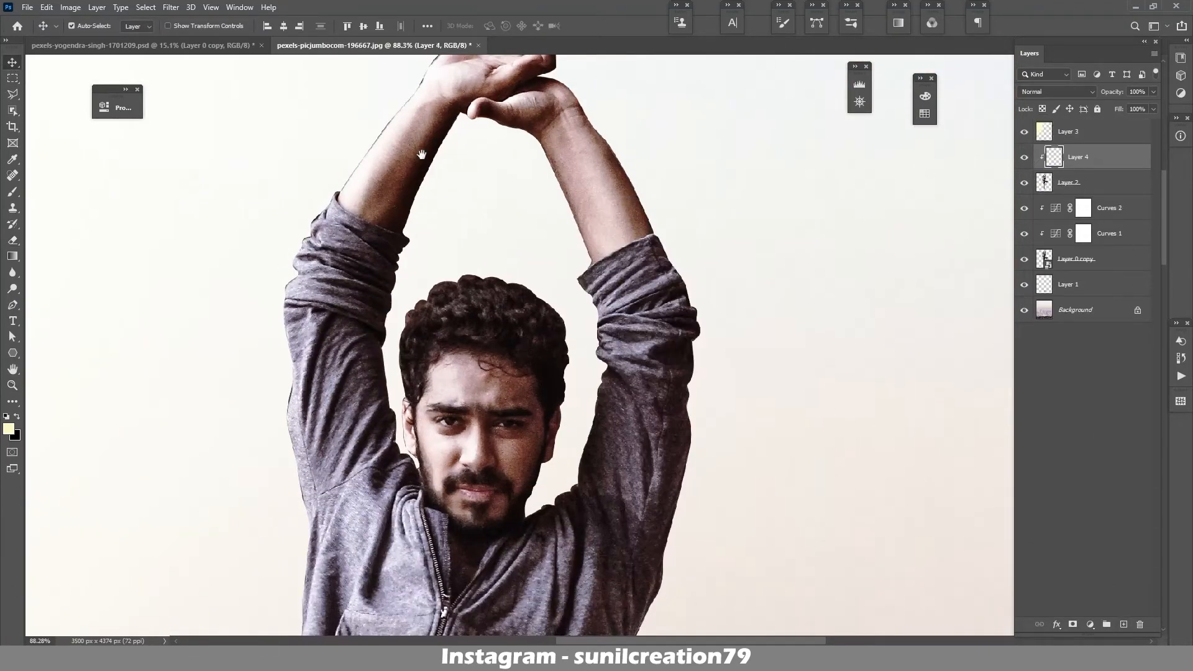
# Paint a pale yellow rim light along the edges of the raised hands, forearms and sleeves with a soft 70 px brush.
pyautogui.moveTo(421, 154); pyautogui.dragTo(477, 281)
pyautogui.press('b')
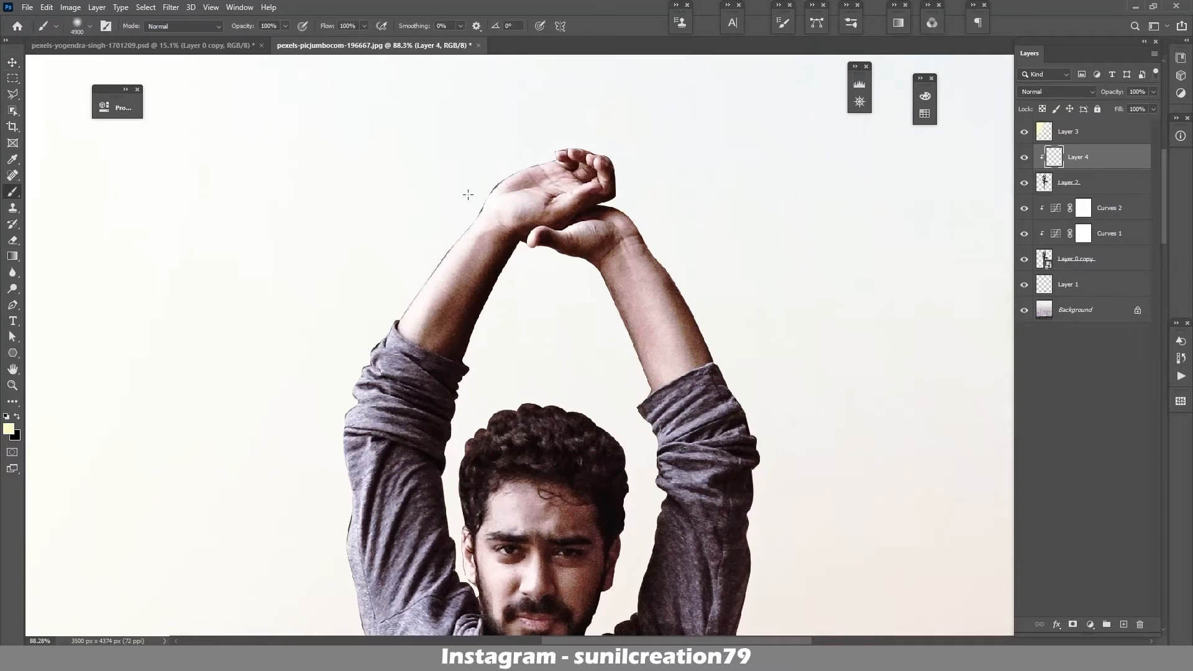
pyautogui.press('[')
pyautogui.press('[')
pyautogui.press('[')
pyautogui.press('[')
pyautogui.press('[')
pyautogui.press('[')
pyautogui.press('[')
pyautogui.press('[')
pyautogui.press('[')
pyautogui.press('[')
pyautogui.press('[')
pyautogui.press('[')
pyautogui.press('[')
pyautogui.press('[')
pyautogui.press('[')
pyautogui.press('[')
pyautogui.press('[')
pyautogui.press('[')
pyautogui.press('[')
pyautogui.press('[')
pyautogui.moveTo(570, 149)
pyautogui.mouseDown()
pyautogui.moveTo(438, 255)
pyautogui.moveTo(367, 349)
pyautogui.mouseUp()
pyautogui.moveTo(550, 290)
pyautogui.mouseDown()
pyautogui.moveTo(583, 209)
pyautogui.moveTo(654, 251)
pyautogui.moveTo(682, 363)
pyautogui.moveTo(659, 549)
pyautogui.mouseUp()
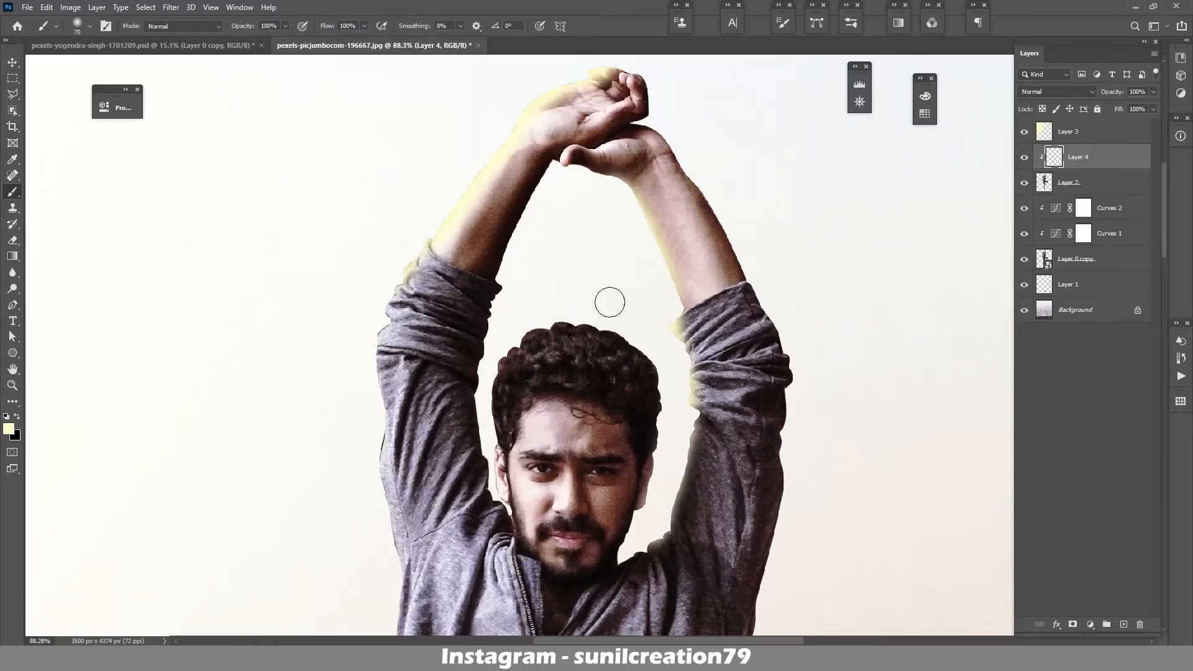
# Paint the rim light around the hair and side of the face, cleaning up the excess with a smaller eraser.
pyautogui.moveTo(628, 328)
pyautogui.mouseDown()
pyautogui.moveTo(590, 322)
pyautogui.moveTo(497, 379)
pyautogui.moveTo(500, 531)
pyautogui.mouseUp()
pyautogui.press('e')
pyautogui.press('[')
pyautogui.press('[')
pyautogui.press('[')
pyautogui.press('[')
pyautogui.press('[')
pyautogui.press('[')
pyautogui.press('[')
pyautogui.press('[')
pyautogui.press('[')
pyautogui.press('[')
pyautogui.moveTo(483, 342)
pyautogui.mouseDown()
pyautogui.moveTo(491, 508)
pyautogui.moveTo(479, 482)
pyautogui.moveTo(522, 540)
pyautogui.mouseUp()
pyautogui.press('b')
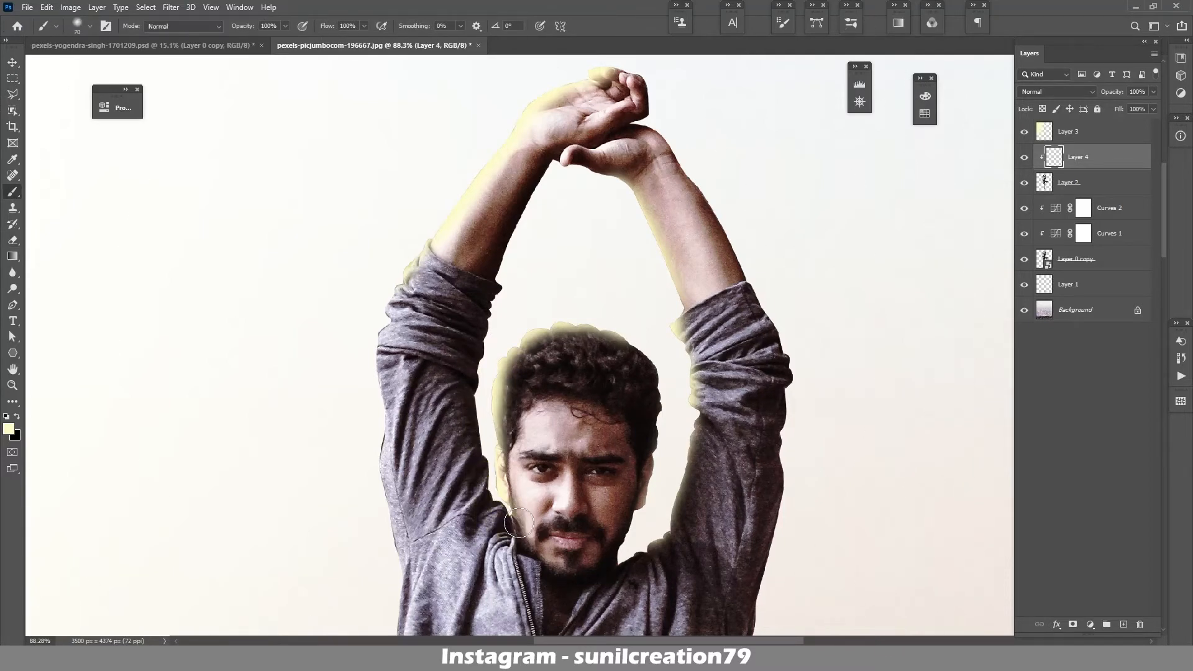
pyautogui.click(519, 523)
# Continue the pale yellow rim light along the light-facing edges of the sleeve, jacket, waist, jeans and raised lower leg.
pyautogui.scroll(-2, 435, 193)
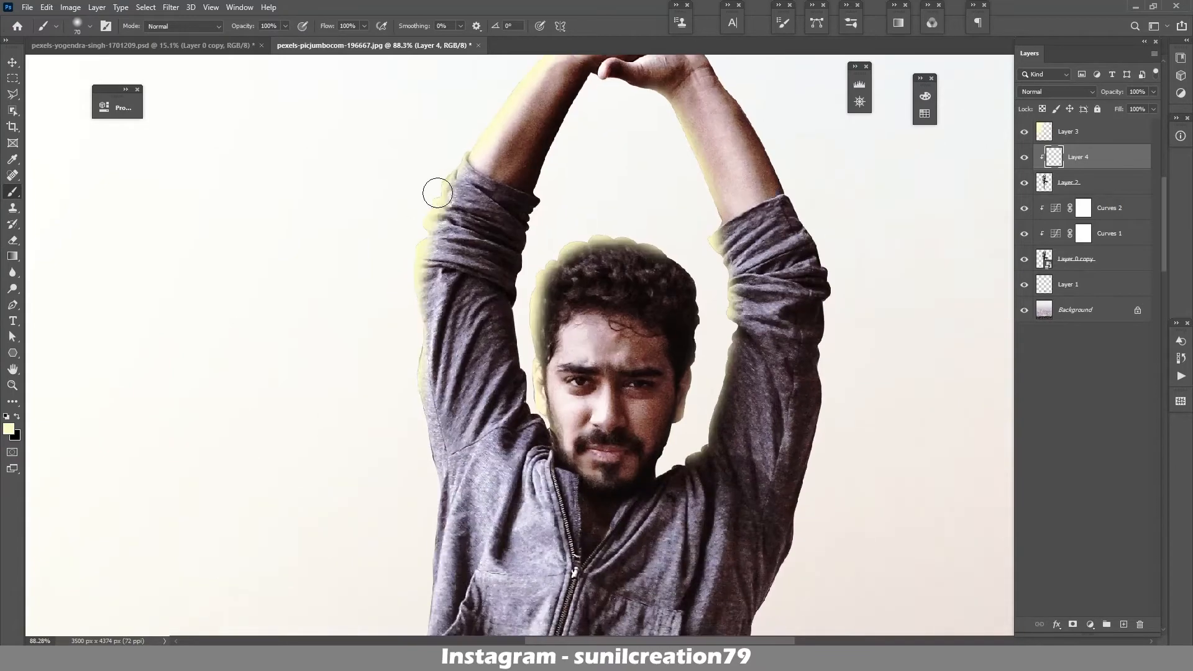
pyautogui.scroll(-3, 450, 203)
pyautogui.moveTo(451, 204)
pyautogui.mouseDown()
pyautogui.moveTo(386, 575)
pyautogui.moveTo(442, 361)
pyautogui.moveTo(553, 460)
pyautogui.moveTo(575, 528)
pyautogui.mouseUp()
pyautogui.moveTo(563, 587)
pyautogui.mouseDown()
pyautogui.moveTo(591, 330)
pyautogui.moveTo(640, 568)
pyautogui.mouseUp()
pyautogui.moveTo(645, 453); pyautogui.dragTo(617, 242)
pyautogui.moveTo(639, 469)
pyautogui.mouseDown()
pyautogui.moveTo(591, 338)
pyautogui.moveTo(650, 536)
pyautogui.mouseUp()
pyautogui.moveTo(650, 537)
pyautogui.mouseDown()
pyautogui.moveTo(666, 357)
pyautogui.moveTo(667, 590)
pyautogui.mouseUp()
pyautogui.moveTo(666, 593)
pyautogui.mouseDown()
pyautogui.moveTo(665, 394)
pyautogui.moveTo(678, 547)
pyautogui.mouseUp()
pyautogui.moveTo(677, 556); pyautogui.dragTo(672, 420)
pyautogui.moveTo(690, 528)
pyautogui.mouseDown()
pyautogui.moveTo(673, 347)
pyautogui.moveTo(707, 533)
pyautogui.mouseUp()
pyautogui.moveTo(828, 234); pyautogui.dragTo(761, 528)
pyautogui.moveTo(862, 105); pyautogui.dragTo(825, 285)
pyautogui.moveTo(900, 114)
pyautogui.mouseDown()
pyautogui.moveTo(877, 215)
pyautogui.moveTo(831, 264)
pyautogui.moveTo(830, 358)
pyautogui.moveTo(803, 437)
pyautogui.mouseUp()
pyautogui.moveTo(839, 81); pyautogui.dragTo(785, 300)
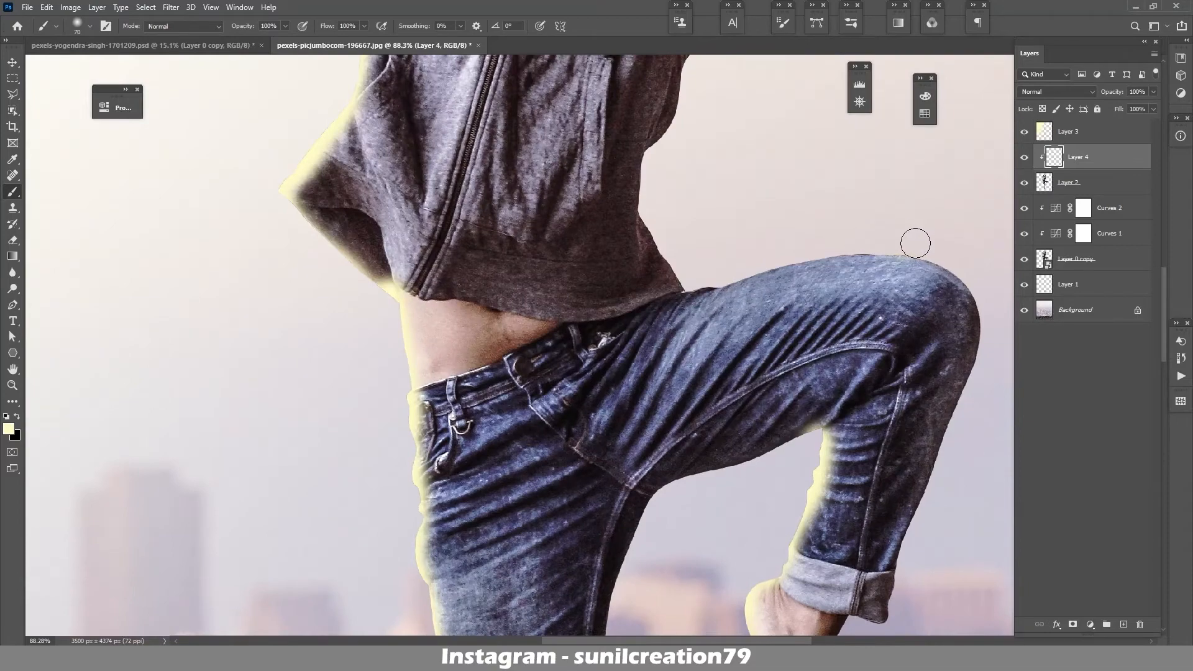
# Paint the rim light along the upper edge of the raised thigh and finish the remaining leg edges.
pyautogui.moveTo(915, 243); pyautogui.dragTo(688, 287)
pyautogui.moveTo(732, 121); pyautogui.dragTo(747, 568)
pyautogui.moveTo(655, 348); pyautogui.dragTo(612, 379)
pyautogui.moveTo(692, 243); pyautogui.dragTo(732, 454)
pyautogui.scroll(-5, 725, 184)
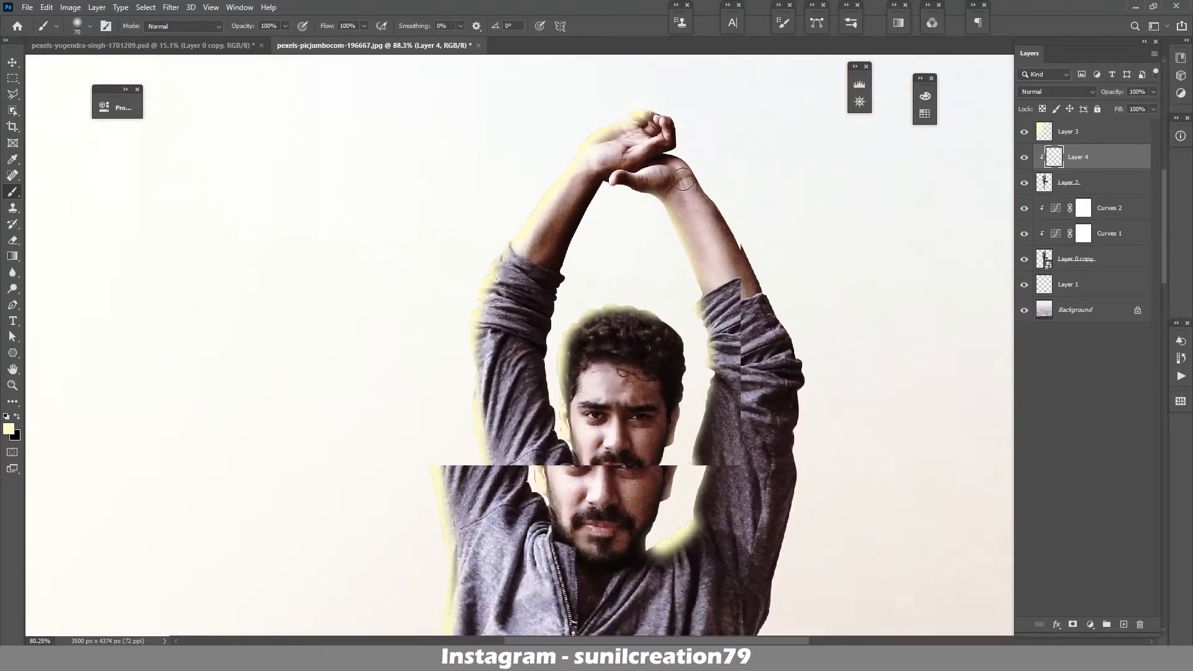
# Try Screen blending on the rim-light layer, return it to Normal and set its opacity to 62%.
pyautogui.click(1056, 92)
pyautogui.click(1042, 186)
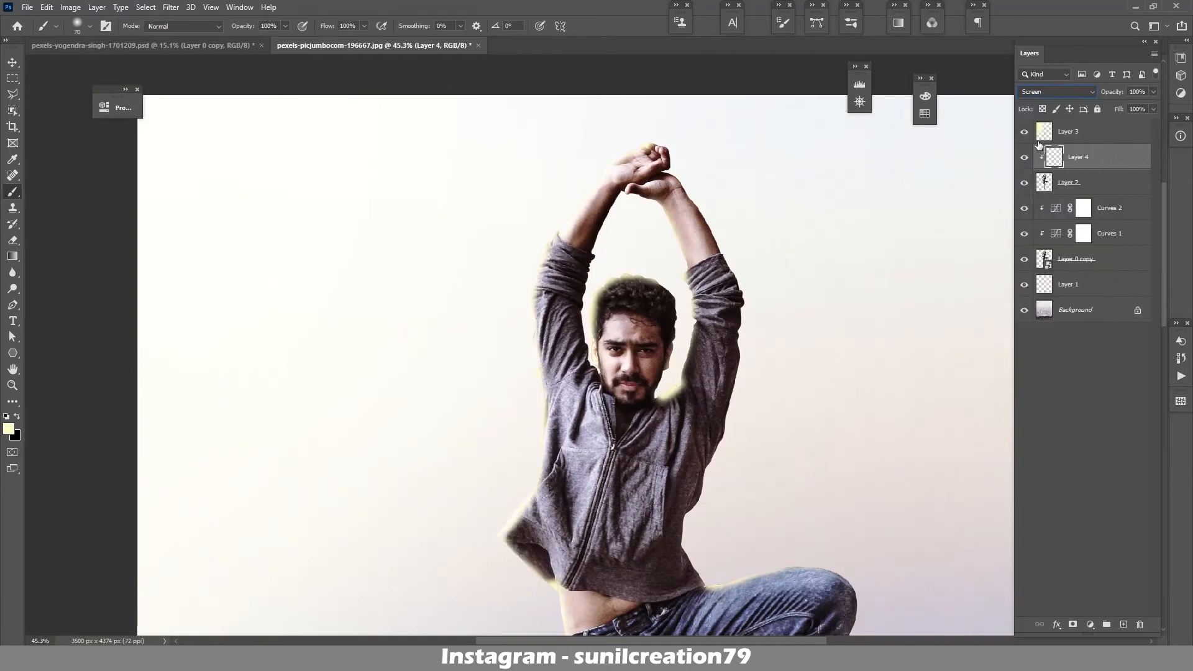
pyautogui.click(1056, 92)
pyautogui.click(1050, 101)
pyautogui.moveTo(1124, 92); pyautogui.dragTo(1118, 95)
# Adjust the rim light with Hue/Saturation, using saturation +89, lightness +27 and a shifted hue.
pyautogui.click(71, 7)
pyautogui.moveTo(93, 38)
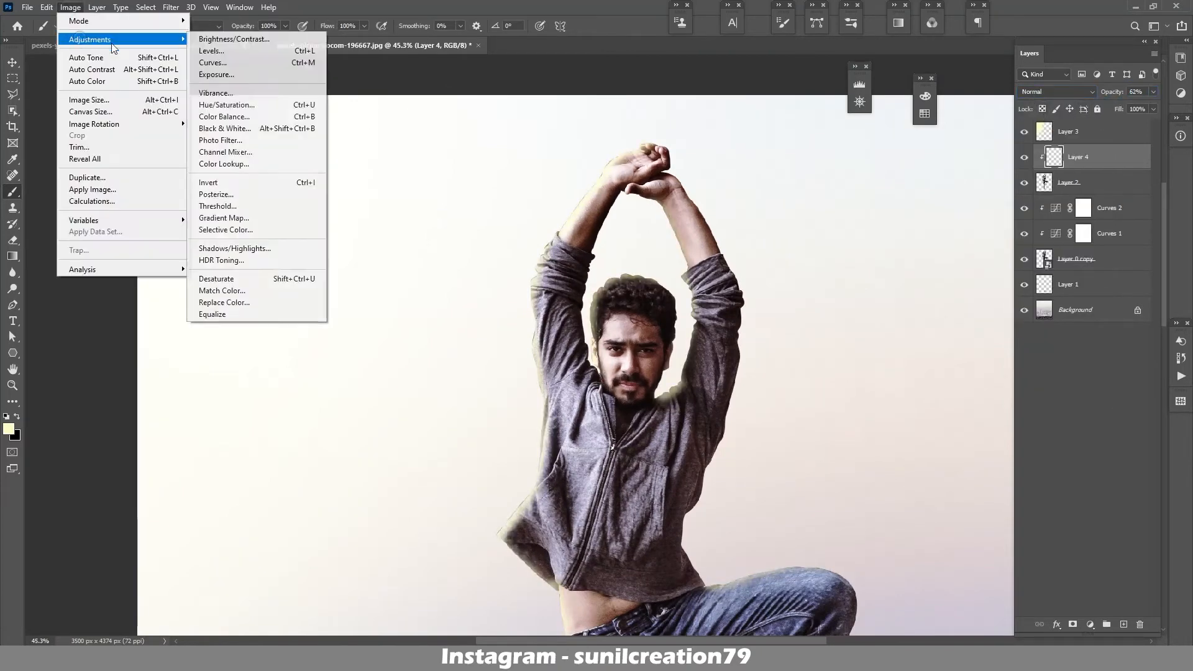
pyautogui.click(292, 95)
pyautogui.moveTo(254, 172)
pyautogui.mouseDown()
pyautogui.moveTo(299, 174)
pyautogui.moveTo(249, 174)
pyautogui.mouseUp()
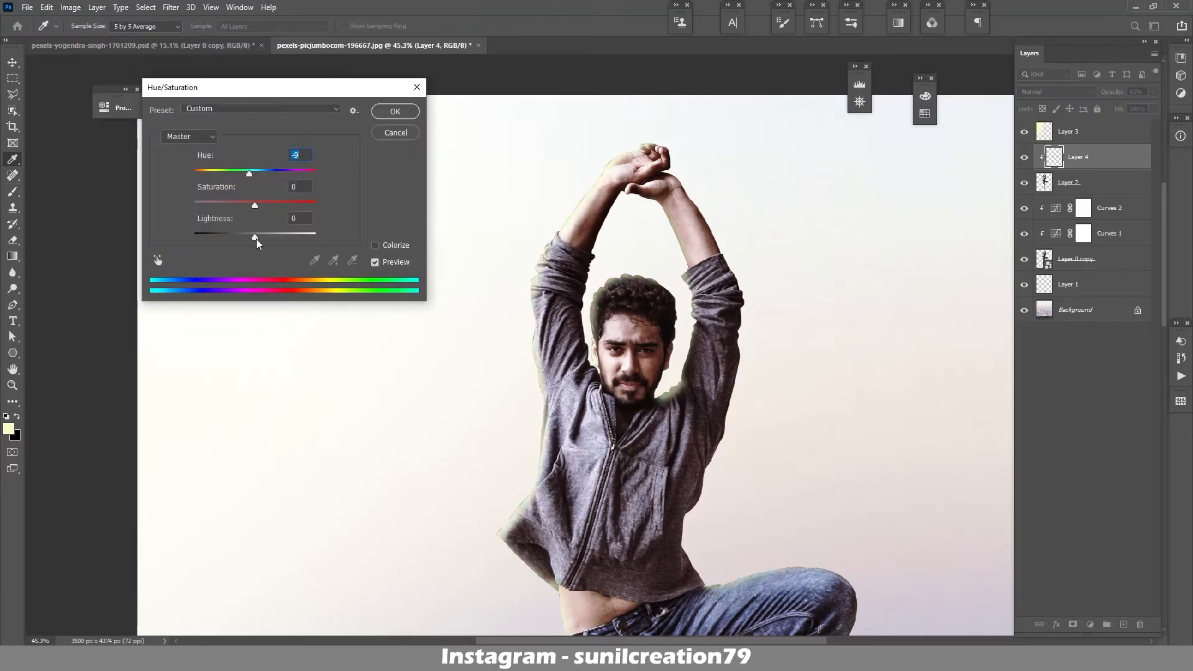
pyautogui.moveTo(256, 238)
pyautogui.mouseDown()
pyautogui.moveTo(301, 239)
pyautogui.moveTo(271, 238)
pyautogui.moveTo(320, 208)
pyautogui.mouseUp()
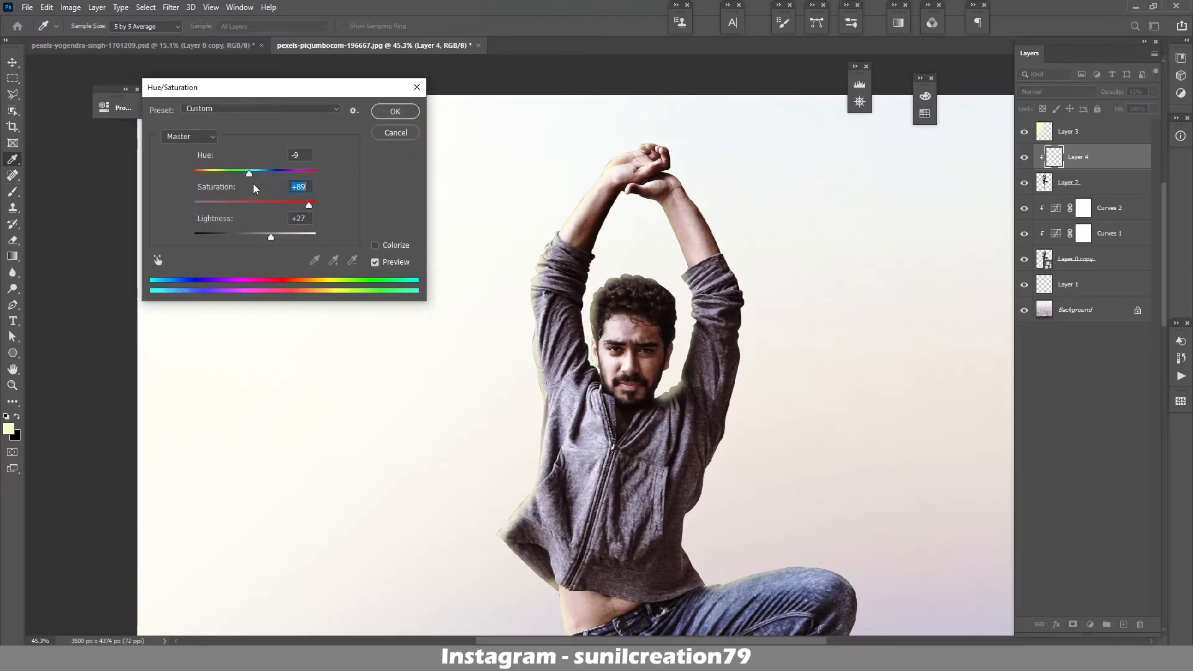
pyautogui.moveTo(250, 174); pyautogui.dragTo(267, 175)
pyautogui.click(390, 108)
# Compare the image with the rim-light layer and the sky glow layer each hidden and shown.
pyautogui.scroll(-8, 616, 195)
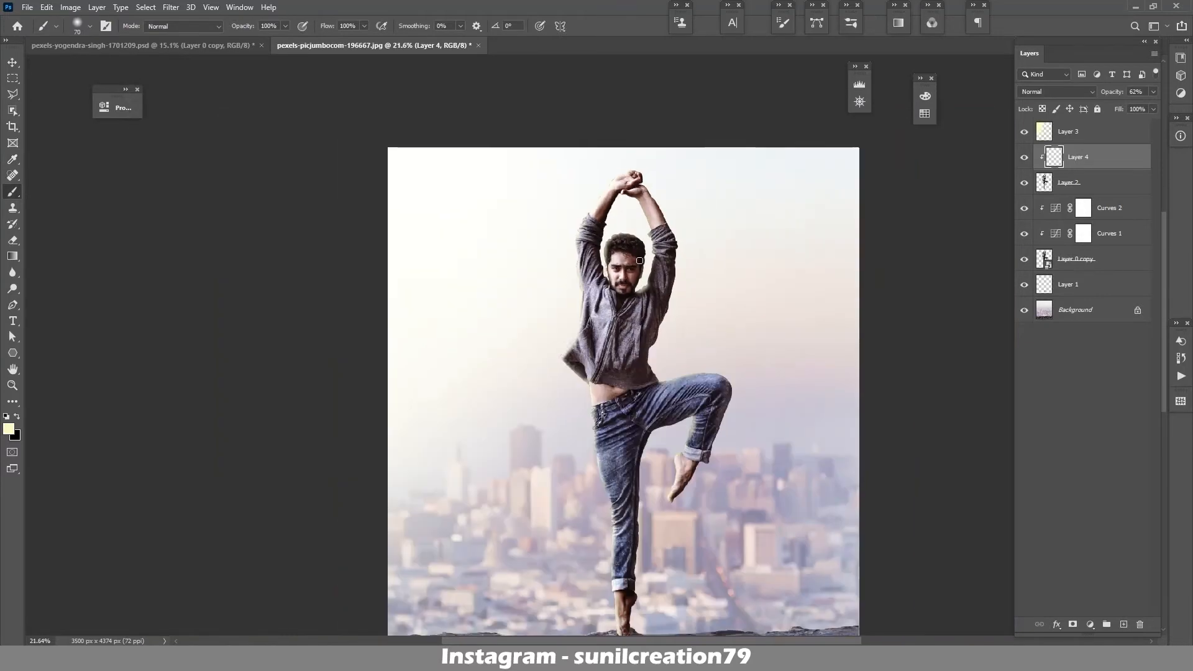
pyautogui.scroll(4, 611, 206)
pyautogui.click(1022, 158)
pyautogui.click(1023, 157)
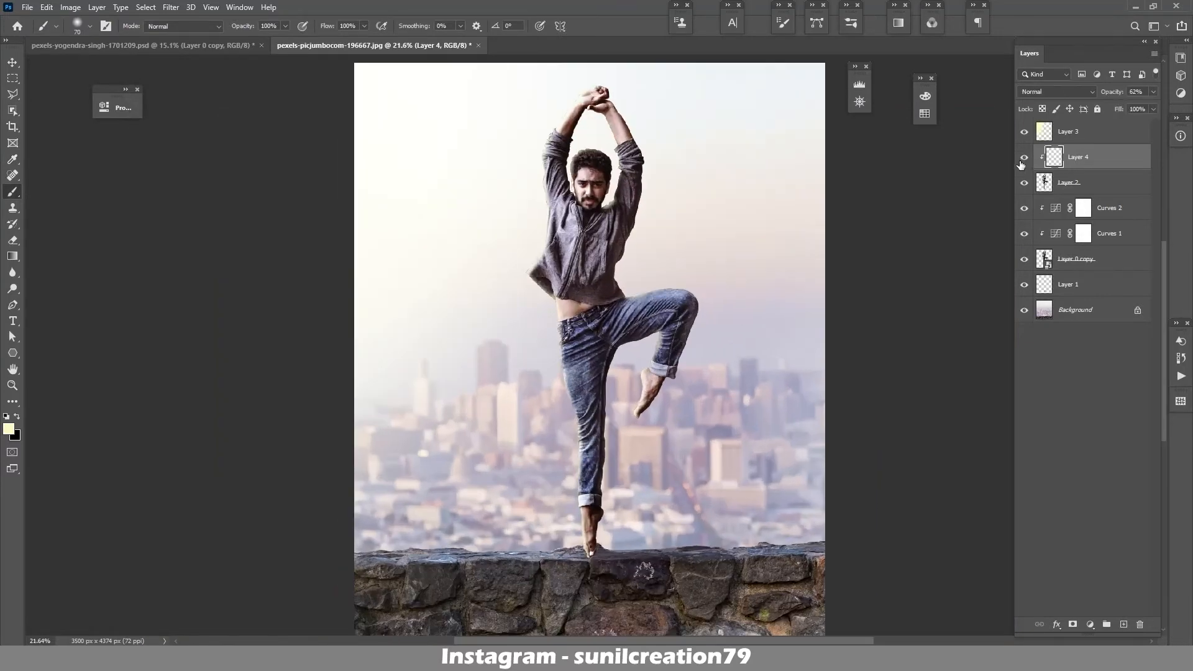
pyautogui.scroll(3, 647, 147)
pyautogui.click(1023, 132)
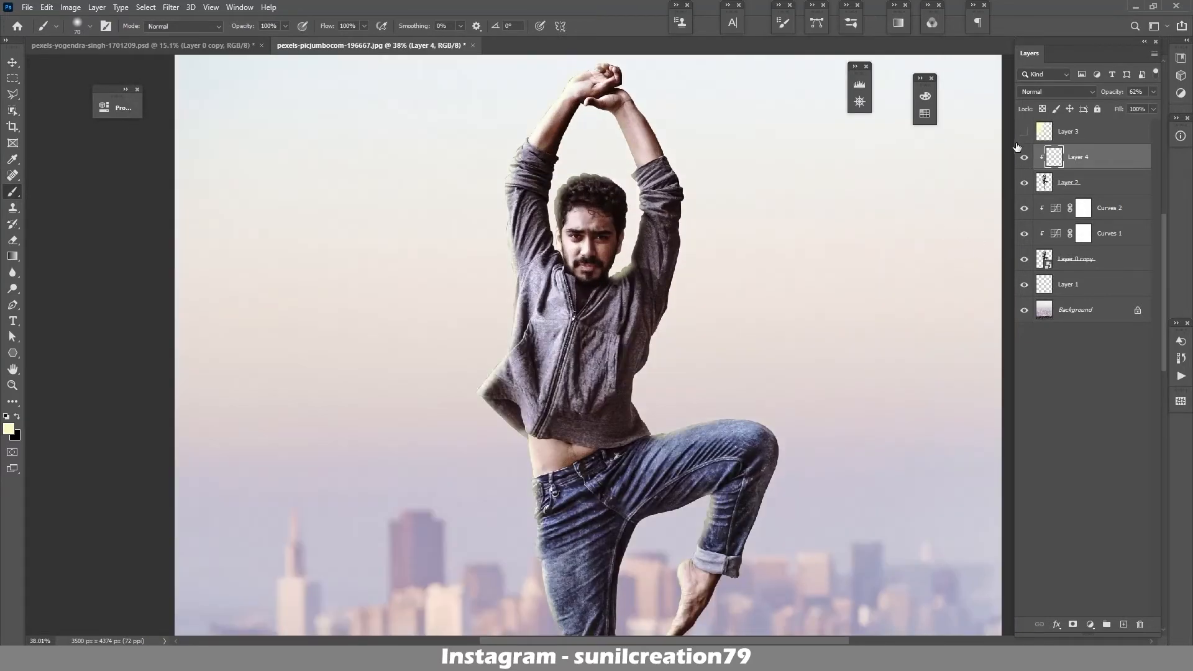
pyautogui.click(1024, 133)
# Hide all layers except the man and his rim light, stamp the visible result onto a new layer and duplicate it.
pyautogui.click(1024, 309)
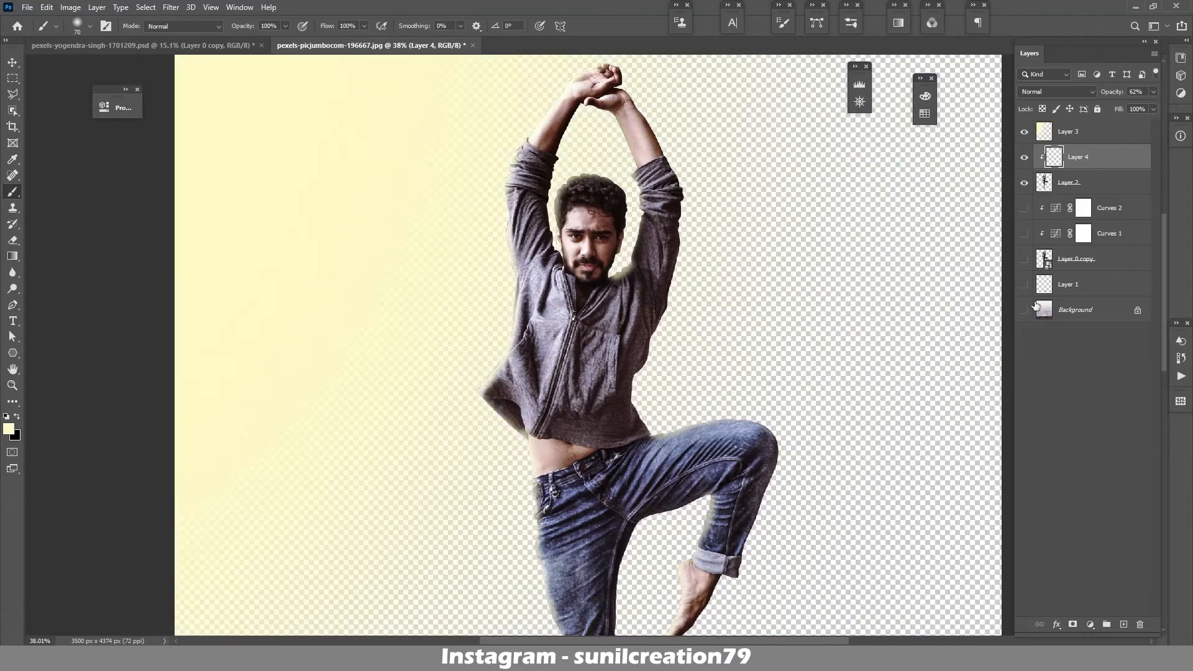
pyautogui.click(1024, 132)
pyautogui.hotkey('ctrl', 'alt', 'shift', 'e')
pyautogui.hotkey('ctrl', 'j')
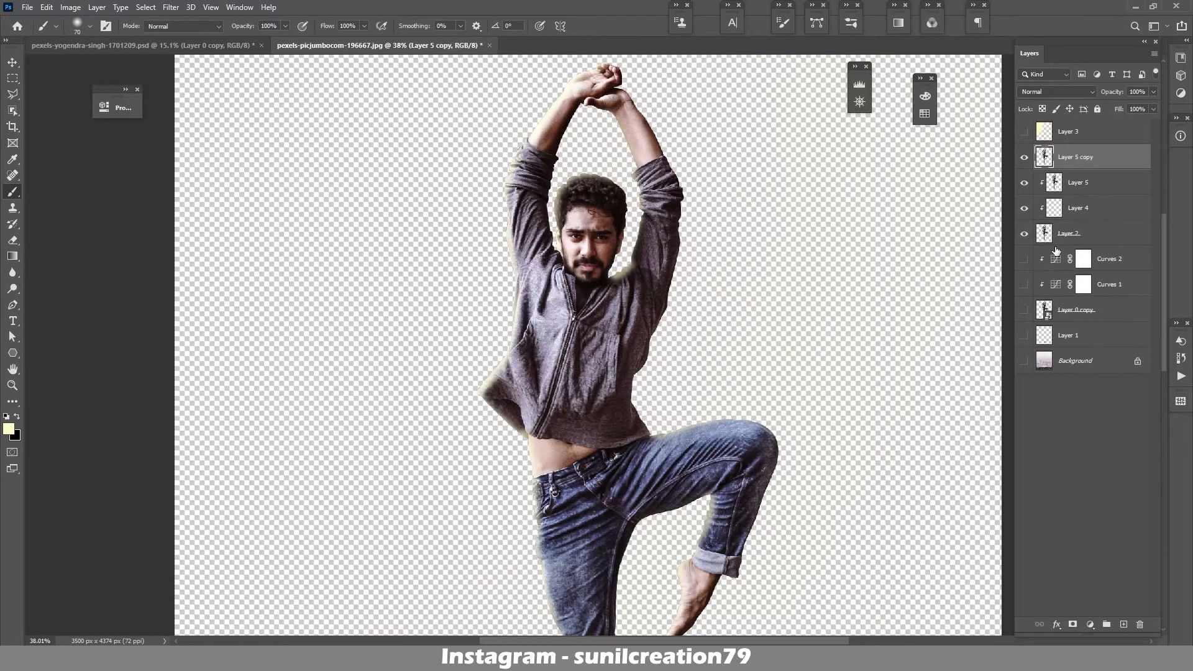
# Show all hidden layers again and clip the duplicated stamped layer to the man.
pyautogui.click(1024, 131)
pyautogui.click(1024, 258)
pyautogui.click(1023, 309)
pyautogui.moveTo(1023, 340); pyautogui.dragTo(1023, 360)
pyautogui.click(1023, 284)
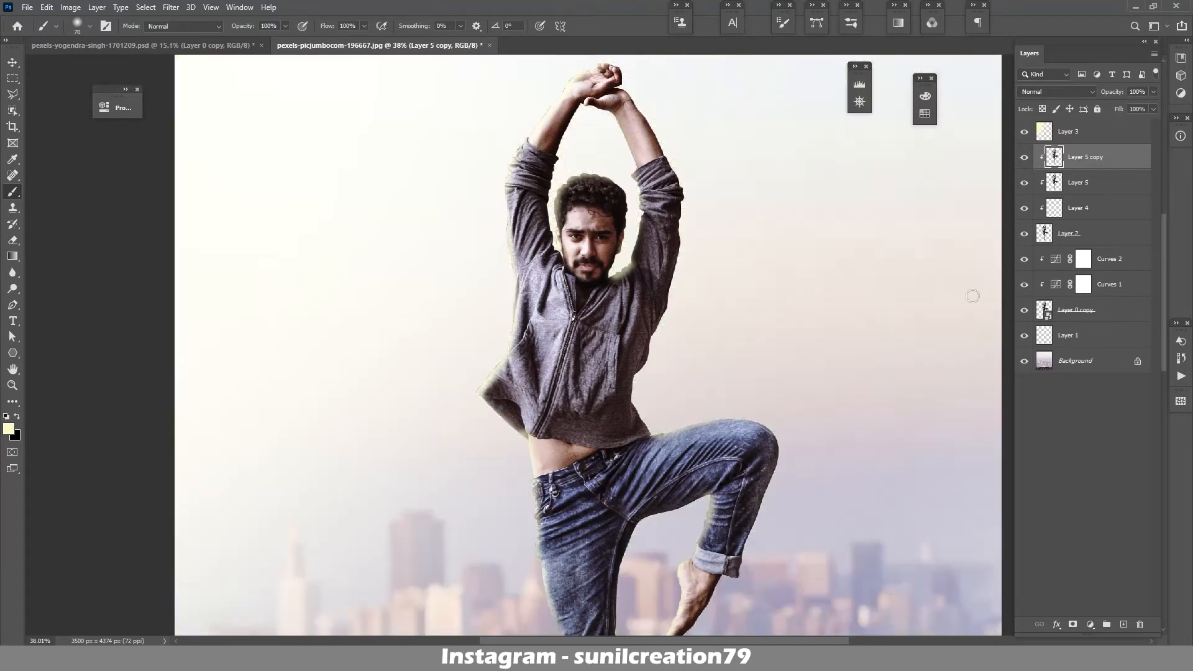
# Apply a High Pass filter to the top stamped copy and change its blend mode to sharpen the man's details.
pyautogui.click(170, 6)
pyautogui.moveTo(204, 254)
pyautogui.click(346, 266)
pyautogui.click(659, 155)
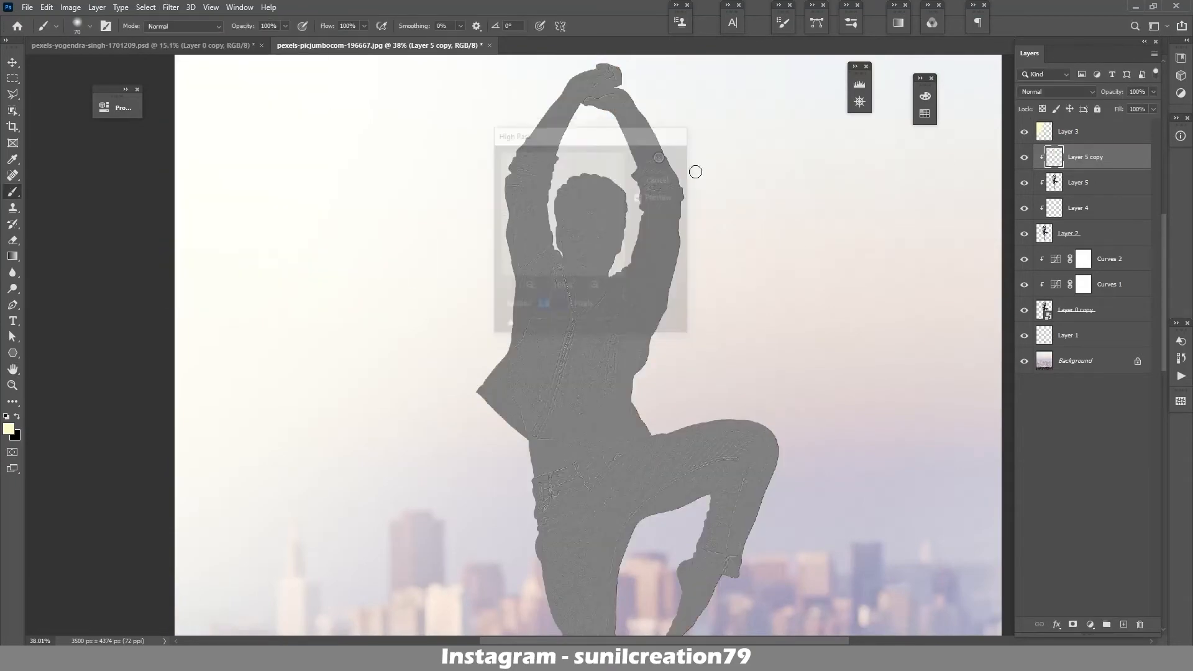
pyautogui.click(1056, 91)
pyautogui.click(1044, 242)
# Undo any stray paint on the lower stamped layer, Layer 5, and smooth the man's facial skin with the Mixer Brush.
pyautogui.click(1085, 182)
pyautogui.moveTo(553, 232); pyautogui.dragTo(601, 236)
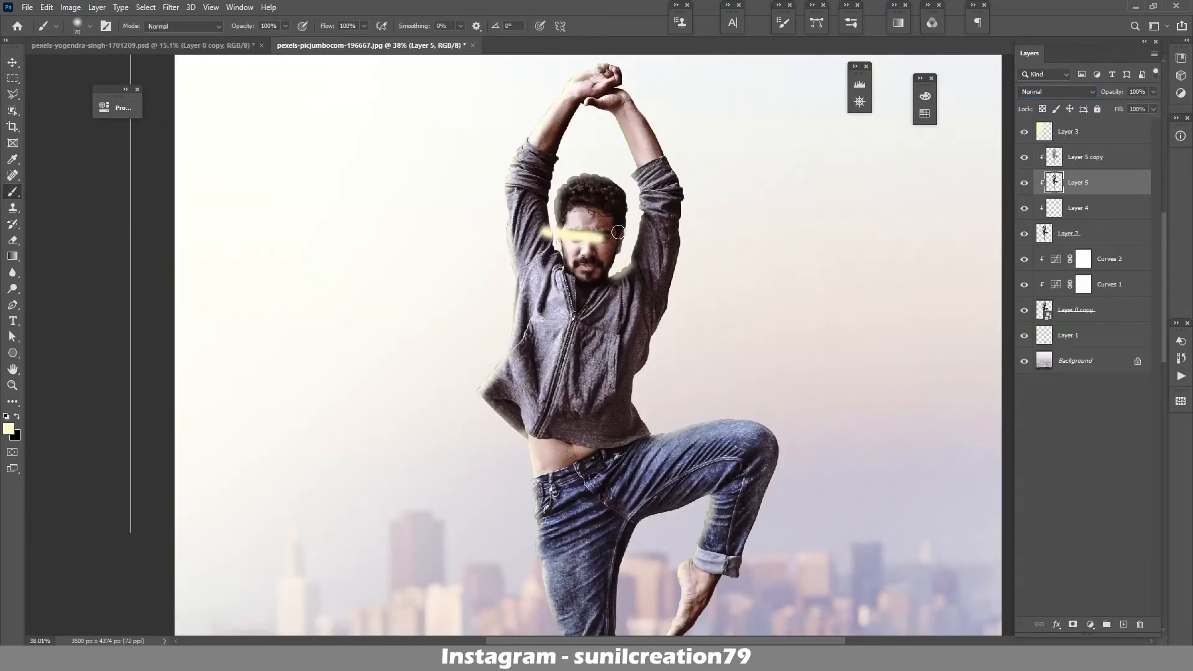
pyautogui.scroll(5, 615, 235)
pyautogui.hotkey('ctrl', 'z')
pyautogui.rightClick(12, 192)
pyautogui.click(71, 224)
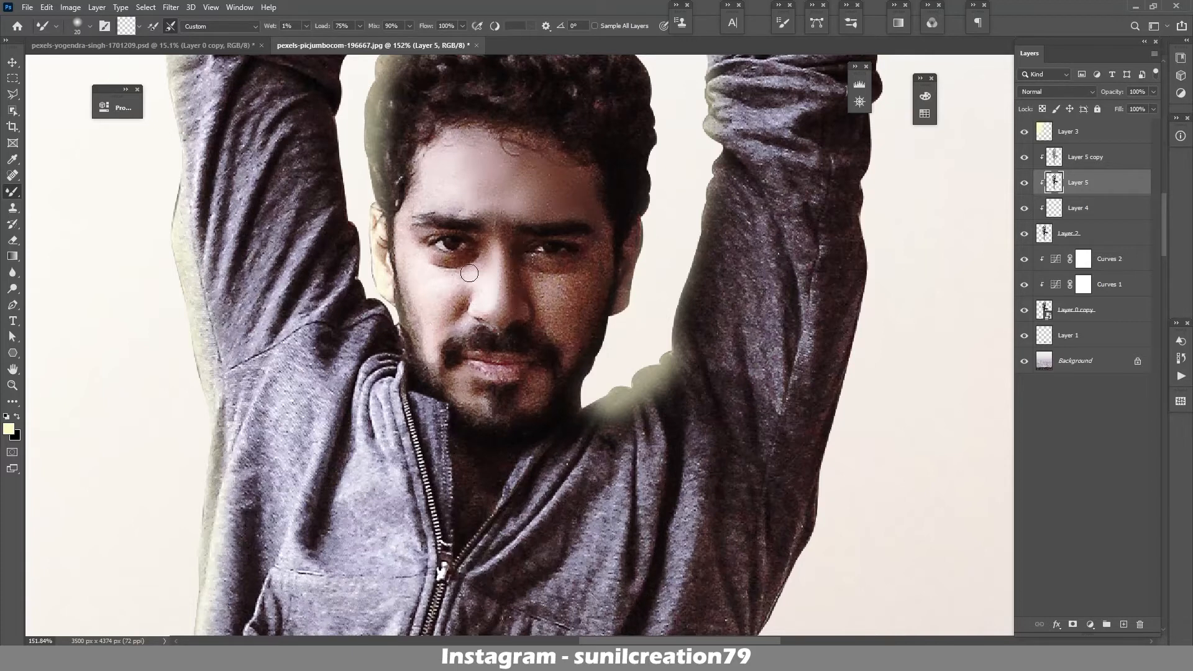
pyautogui.press(']')
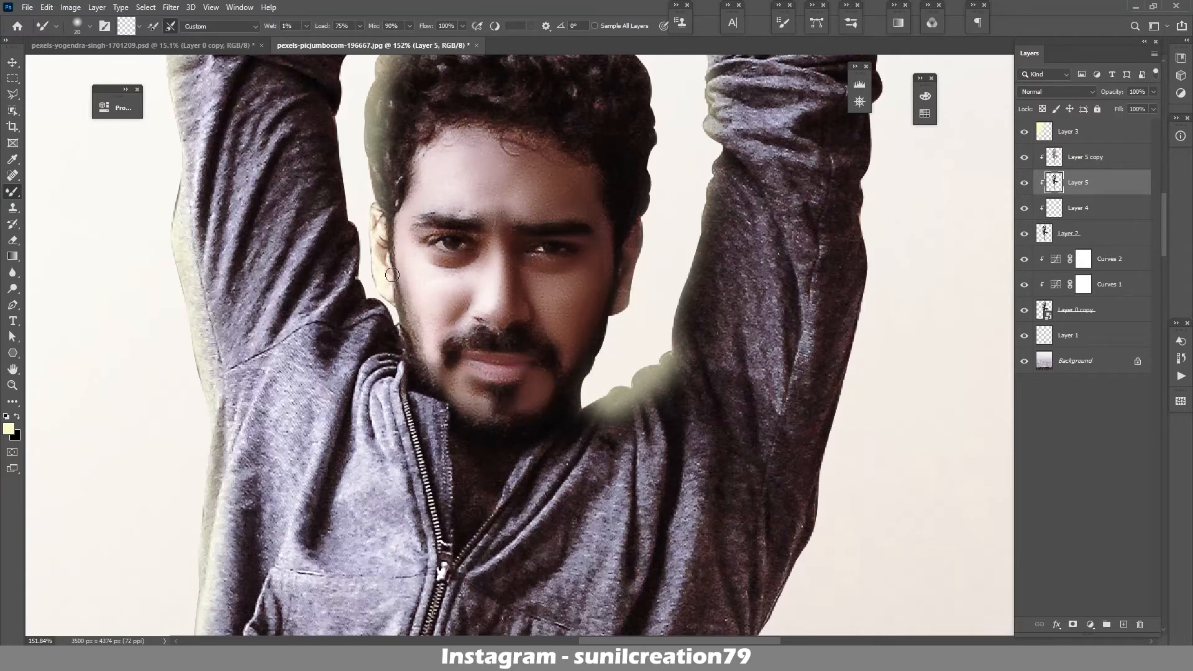
# Smooth the skin on both raised hands and forearms with the Mixer Brush, varying its size to fit each area.
pyautogui.scroll(8, 376, 218)
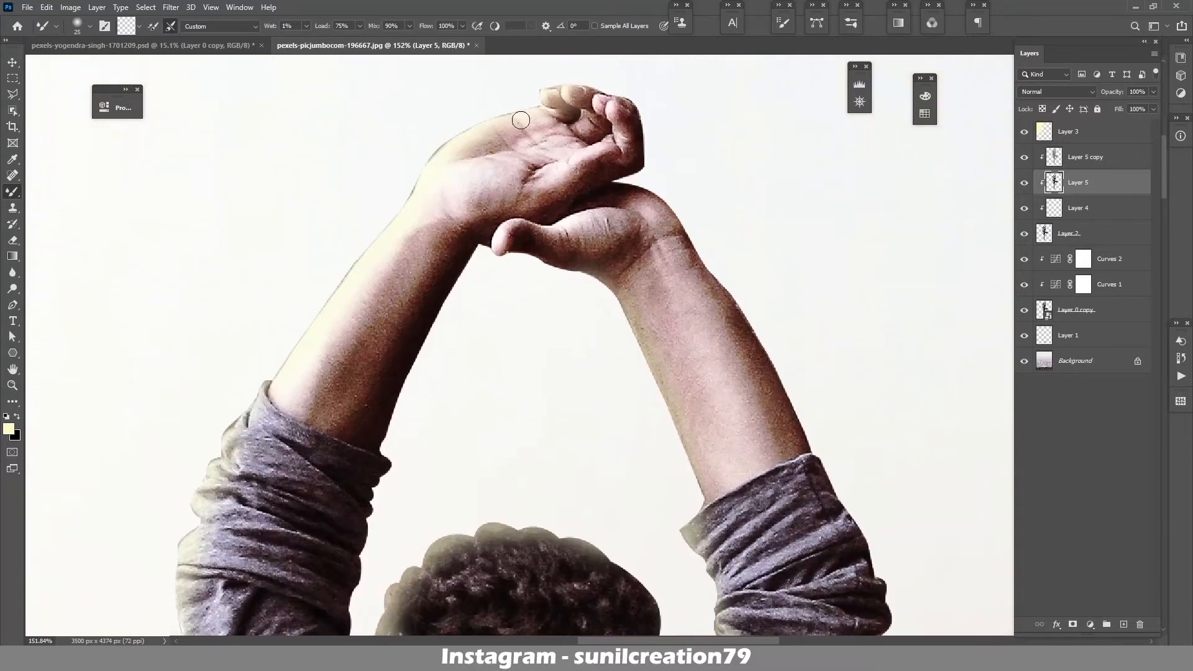
pyautogui.press('[')
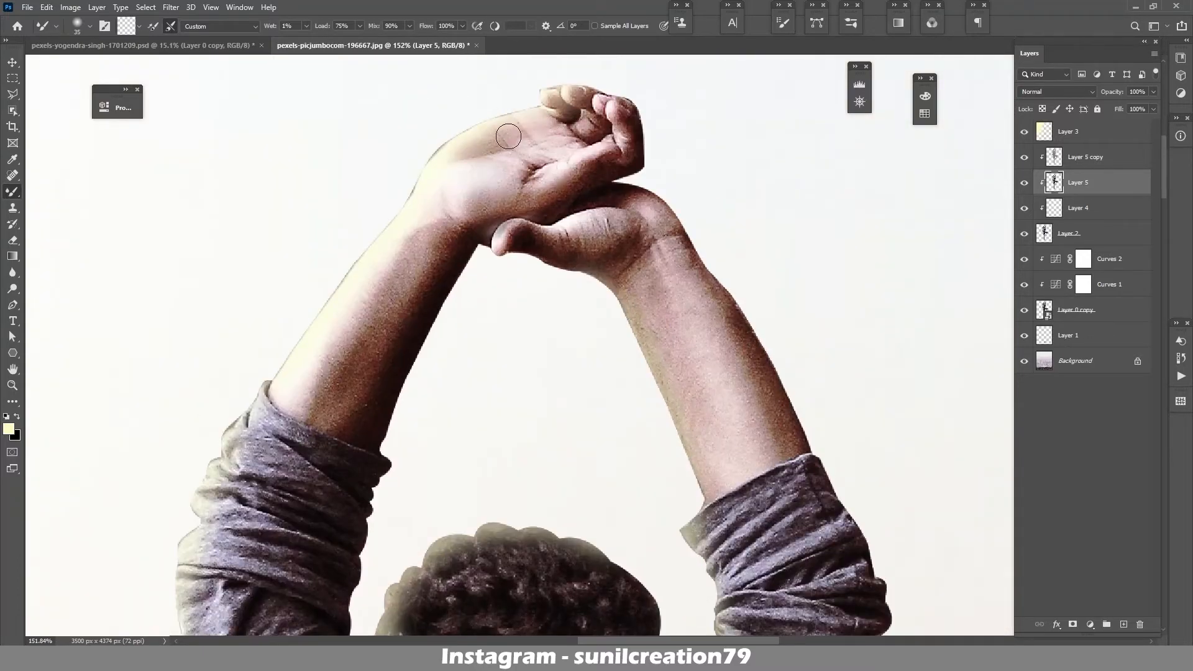
pyautogui.press(']')
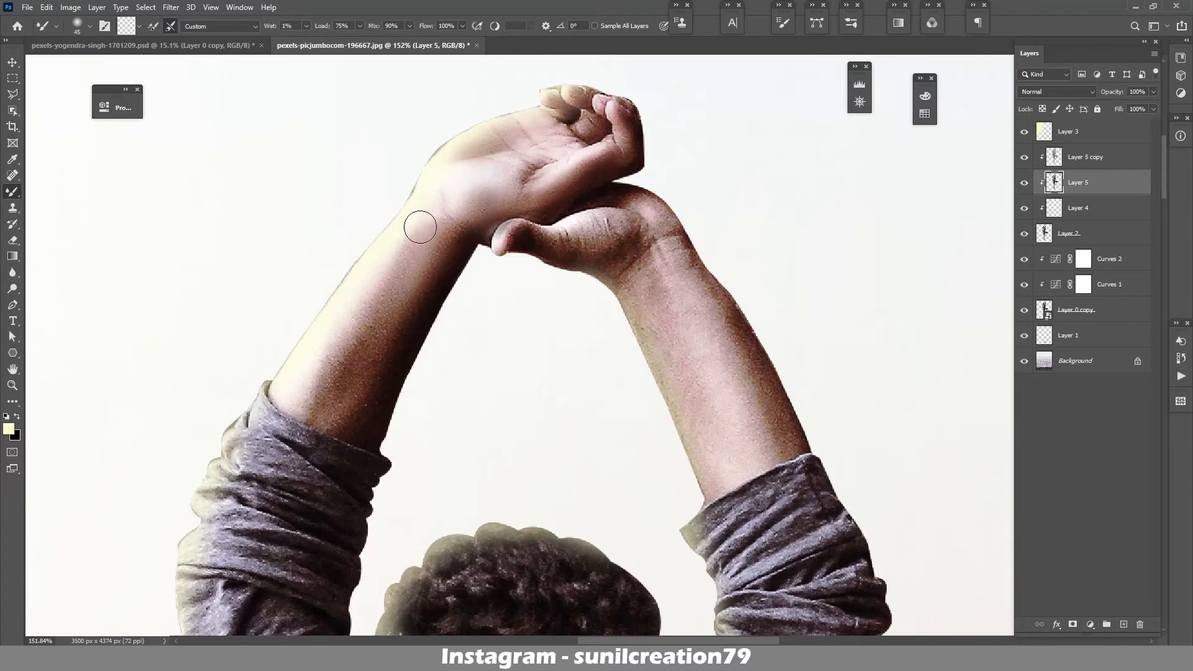
pyautogui.press('[')
pyautogui.press('[')
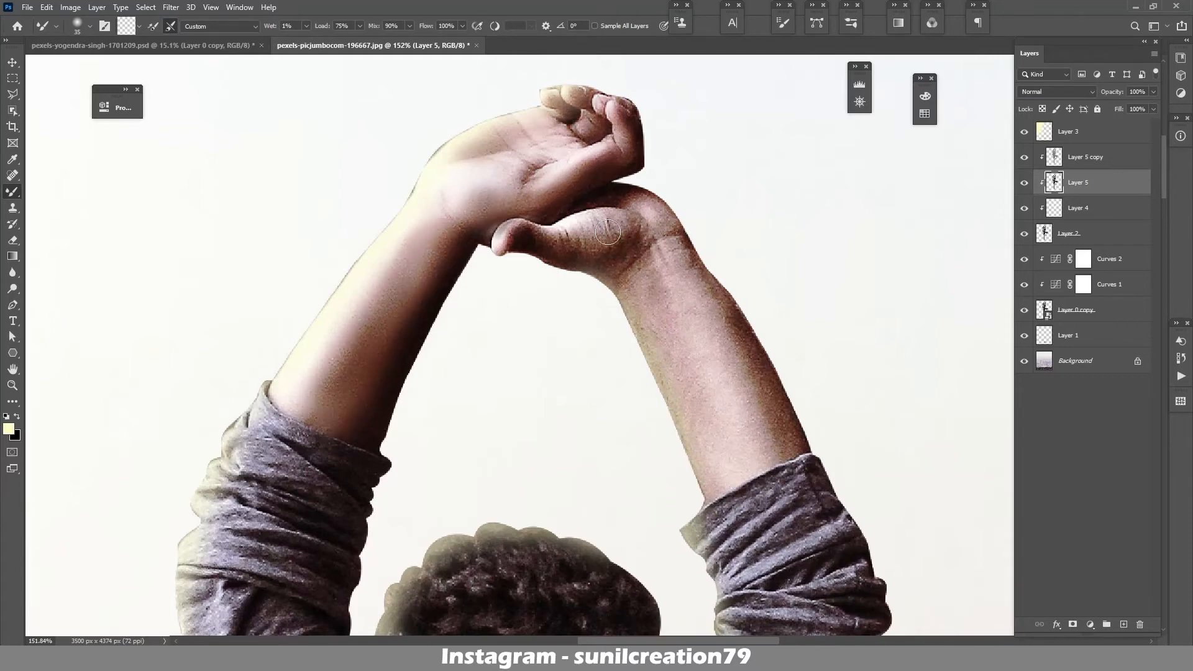
pyautogui.moveTo(608, 236)
pyautogui.mouseDown()
pyautogui.moveTo(535, 231)
pyautogui.moveTo(627, 200)
pyautogui.moveTo(646, 209)
pyautogui.moveTo(644, 245)
pyautogui.moveTo(586, 267)
pyautogui.mouseUp()
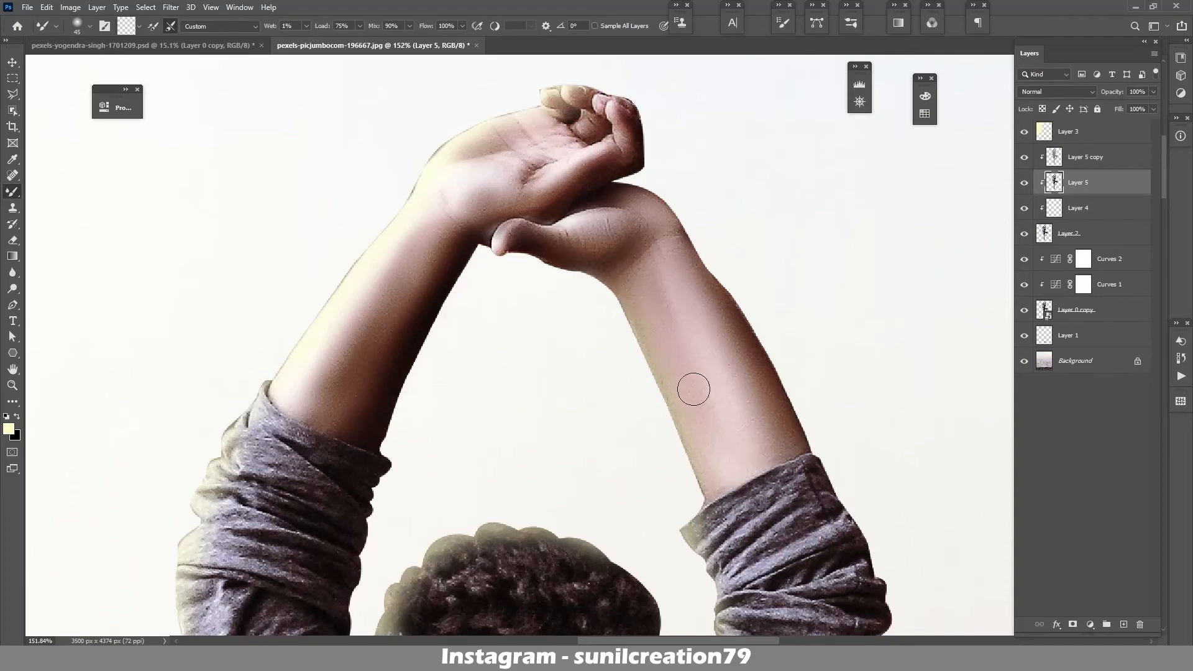
pyautogui.moveTo(692, 390)
pyautogui.mouseDown()
pyautogui.moveTo(700, 244)
pyautogui.moveTo(745, 59)
pyautogui.mouseUp()
# Smooth the skin of the bare midriff and the raised foot with a 50 px Mixer Brush.
pyautogui.press(']')
pyautogui.moveTo(514, 612)
pyautogui.mouseDown()
pyautogui.moveTo(514, 376)
pyautogui.moveTo(471, 360)
pyautogui.moveTo(622, 378)
pyautogui.mouseUp()
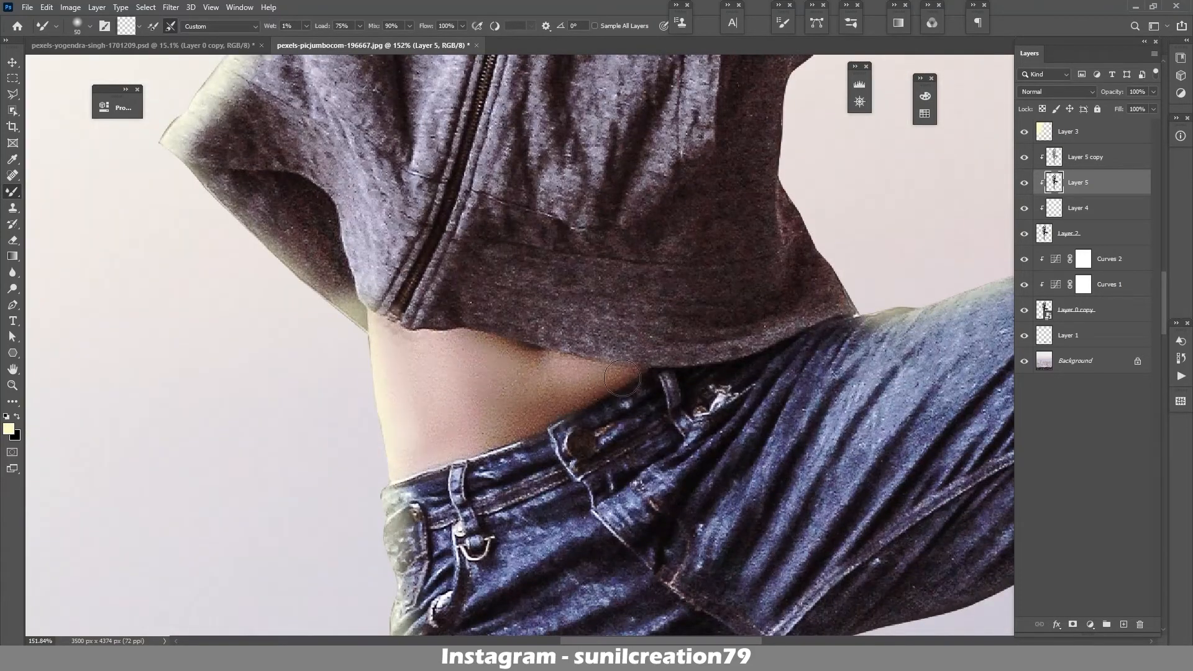
pyautogui.moveTo(572, 511); pyautogui.dragTo(575, 298)
pyautogui.moveTo(547, 559)
pyautogui.mouseDown()
pyautogui.moveTo(555, 254)
pyautogui.moveTo(566, 569)
pyautogui.moveTo(571, 559)
pyautogui.mouseUp()
pyautogui.moveTo(630, 413); pyautogui.dragTo(397, 621)
pyautogui.moveTo(487, 174); pyautogui.dragTo(443, 174)
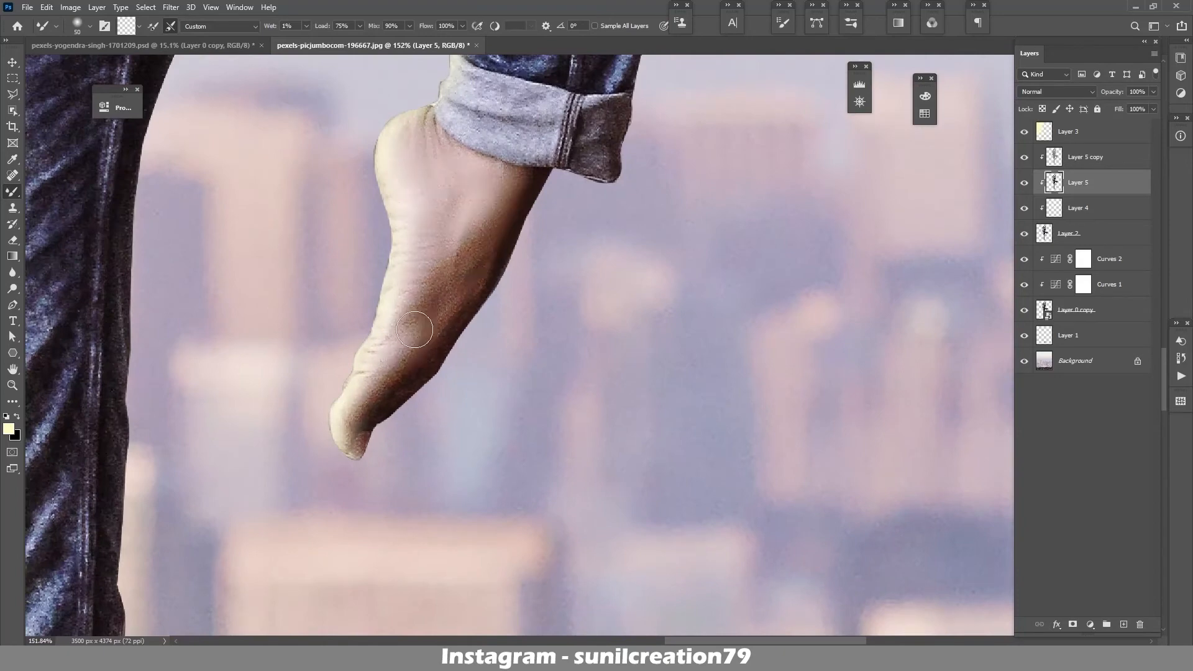
# Lower the smoothed skin layer's opacity to 75% and compare it hidden and shown.
pyautogui.moveTo(1118, 93); pyautogui.dragTo(1117, 99)
pyautogui.click(1023, 182)
pyautogui.click(1023, 182)
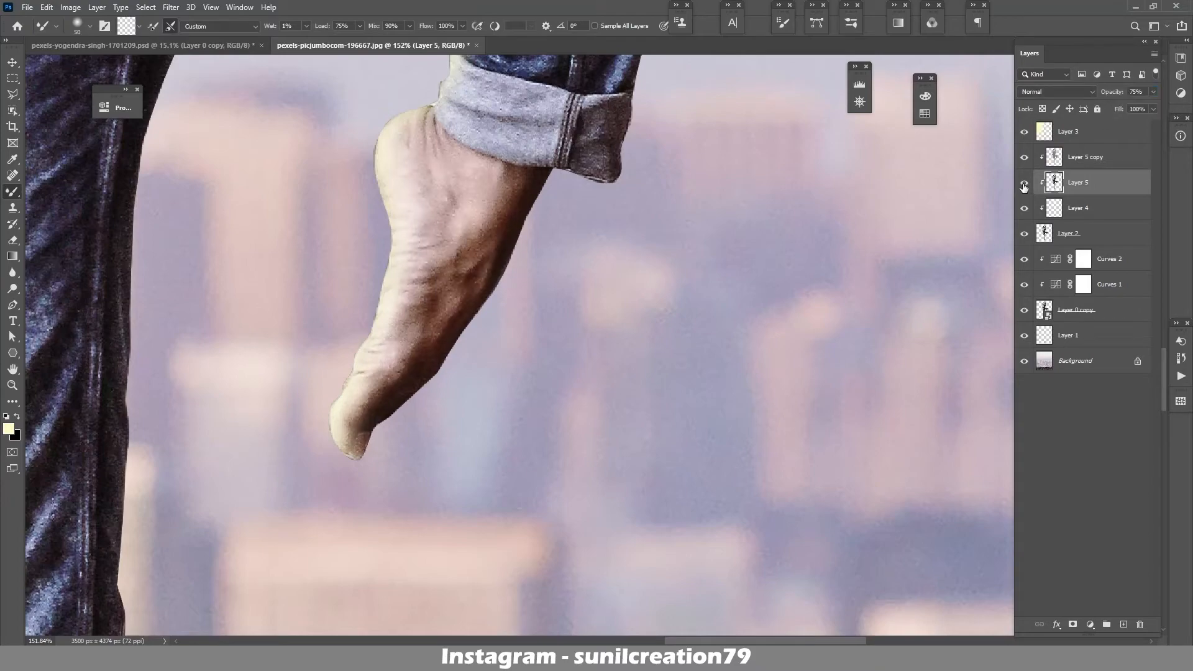
pyautogui.scroll(-3, 479, 246)
pyautogui.scroll(-5, 479, 246)
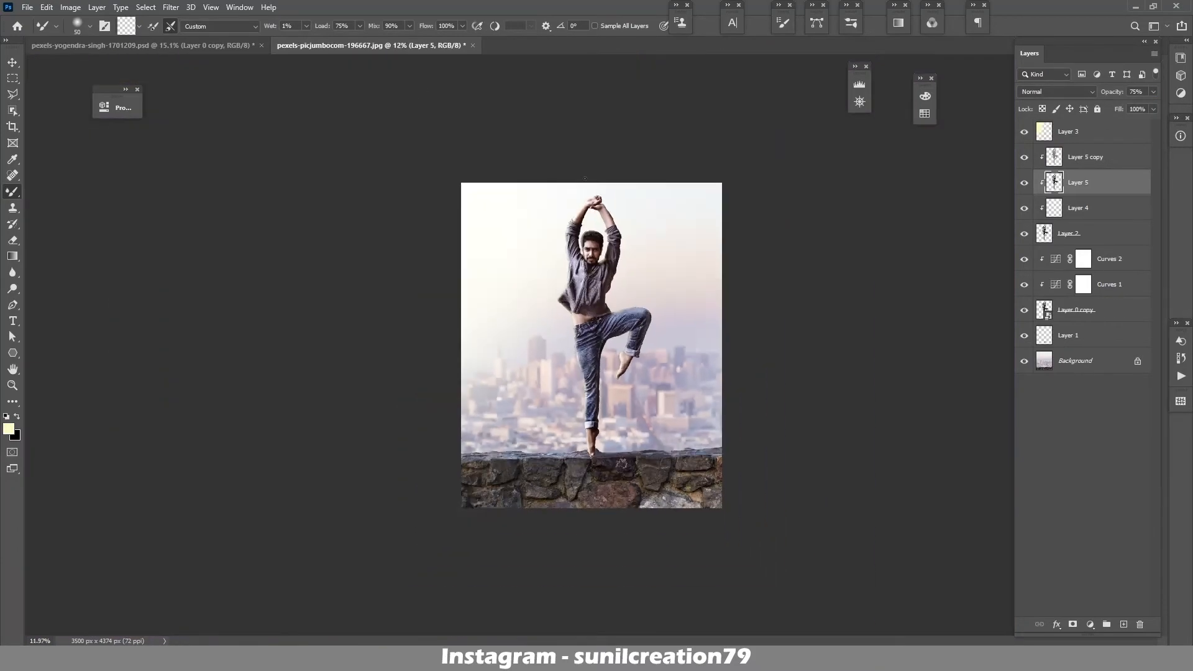
# Add an inner shadow style to the man's Layer 2 in pale yellow, at 100% opacity and a 144° angle.
pyautogui.scroll(4, 587, 168)
pyautogui.scroll(3, 587, 169)
pyautogui.doubleClick(1112, 233)
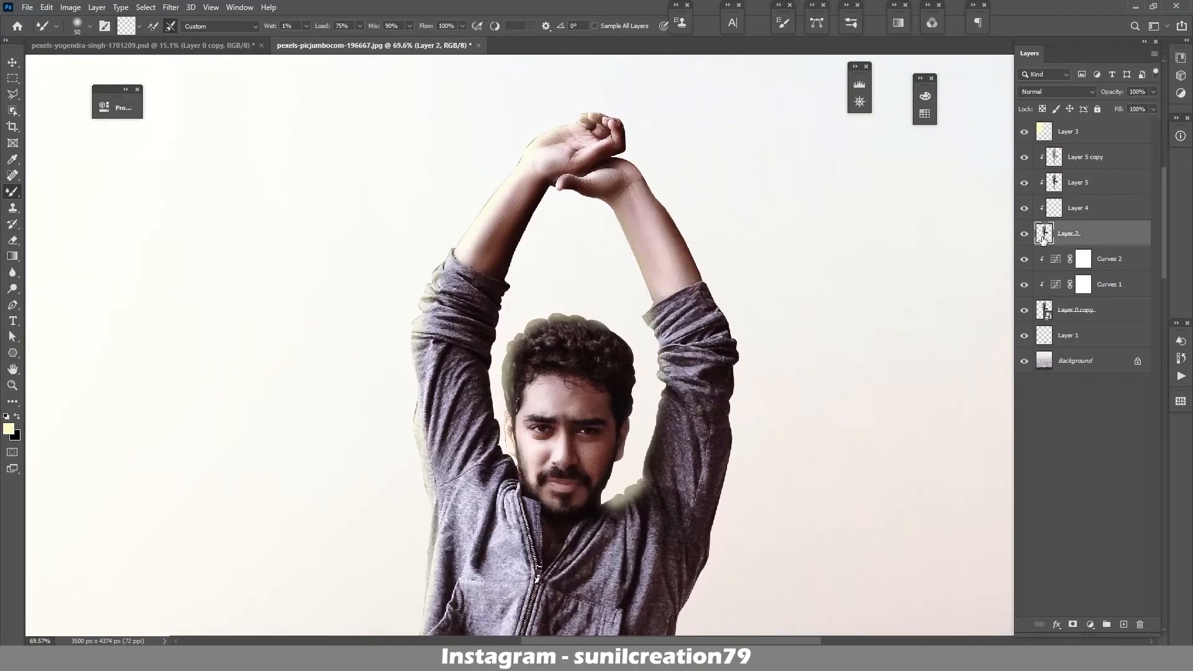
pyautogui.click(73, 299)
pyautogui.moveTo(233, 228); pyautogui.dragTo(285, 178)
pyautogui.click(313, 208)
pyautogui.moveTo(208, 186); pyautogui.dragTo(250, 170)
pyautogui.press('Return')
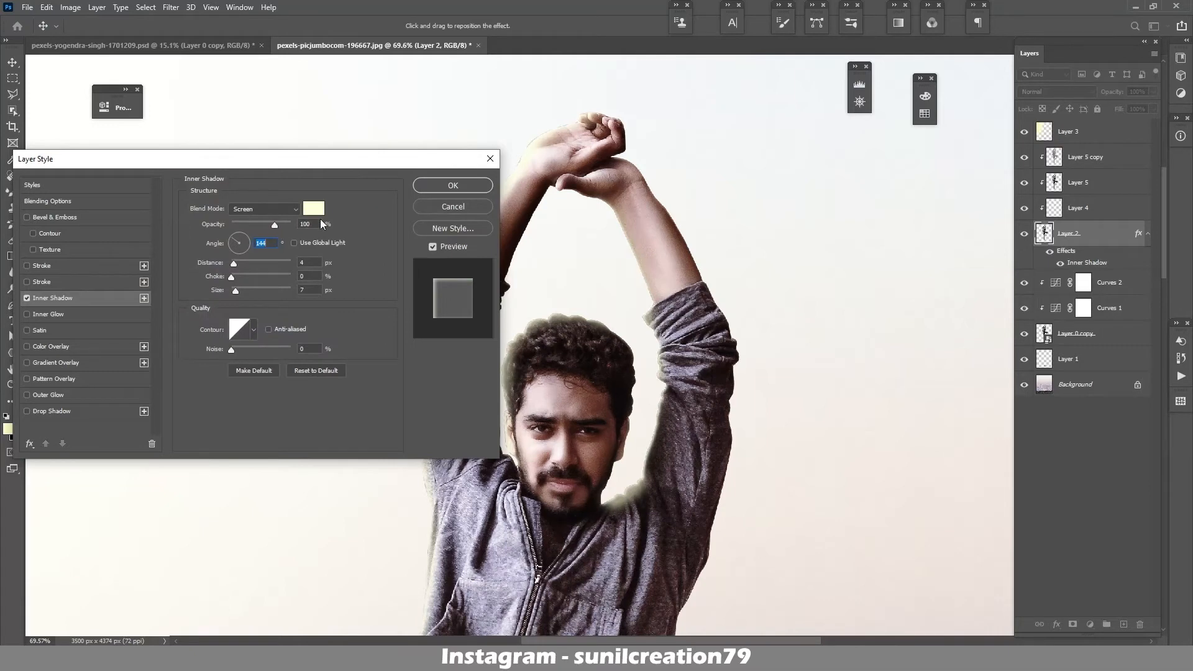
# Switch the inner shadow to Normal blending with a distance of 8 px, and reduce its size to 0 px.
pyautogui.click(262, 209)
pyautogui.click(249, 220)
pyautogui.moveTo(238, 265)
pyautogui.mouseDown()
pyautogui.moveTo(248, 259)
pyautogui.moveTo(236, 263)
pyautogui.moveTo(248, 292)
pyautogui.moveTo(229, 277)
pyautogui.mouseUp()
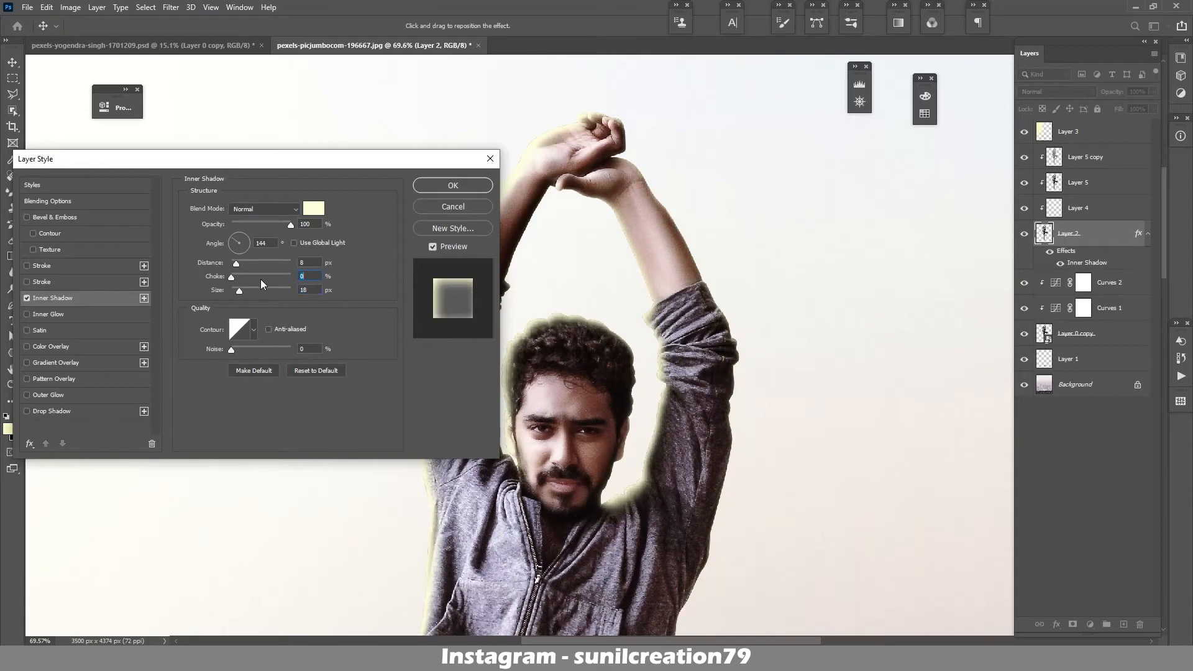
pyautogui.press('Tab')
pyautogui.press('Down')
pyautogui.press('Down')
pyautogui.press('Down')
pyautogui.press('Down')
pyautogui.press('Down')
pyautogui.press('Down')
pyautogui.press('Down')
pyautogui.press('Down')
pyautogui.press('Down')
pyautogui.press('Down')
pyautogui.press('Down')
pyautogui.press('Down')
pyautogui.press('Down')
pyautogui.press('Down')
pyautogui.press('Down')
pyautogui.press('Down')
pyautogui.press('Down')
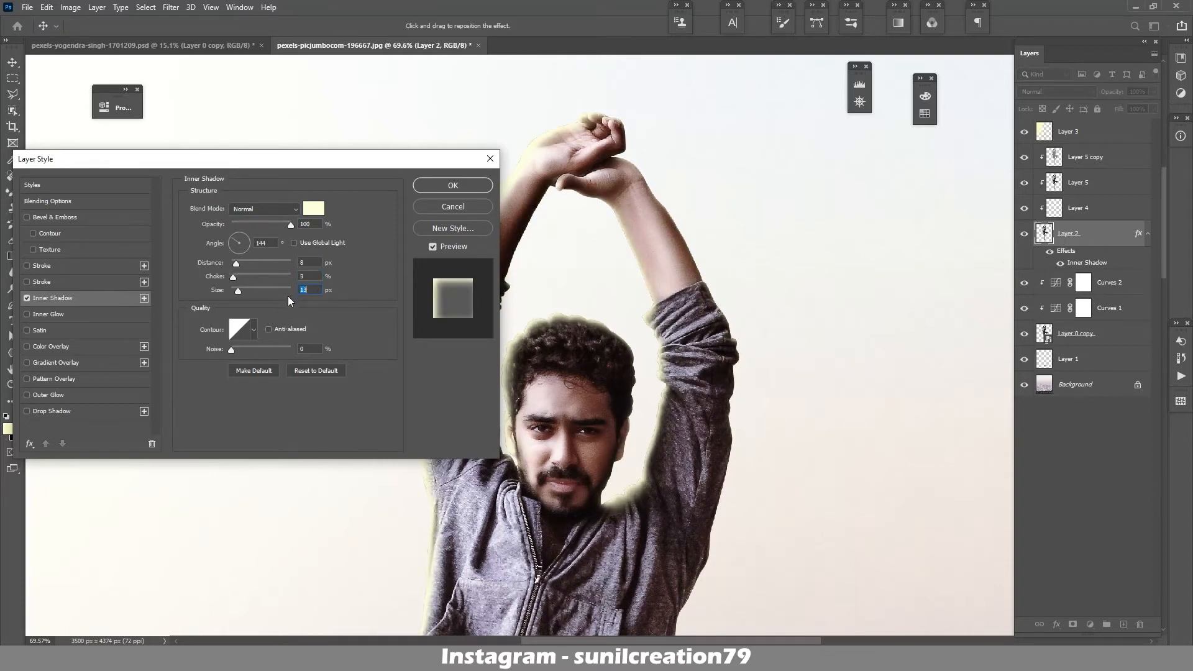
pyautogui.press('Down')
# Fine-tune the inner shadow to a distance of 5 px, choke of 1% and size of 9 px, and apply it.
pyautogui.click(309, 276)
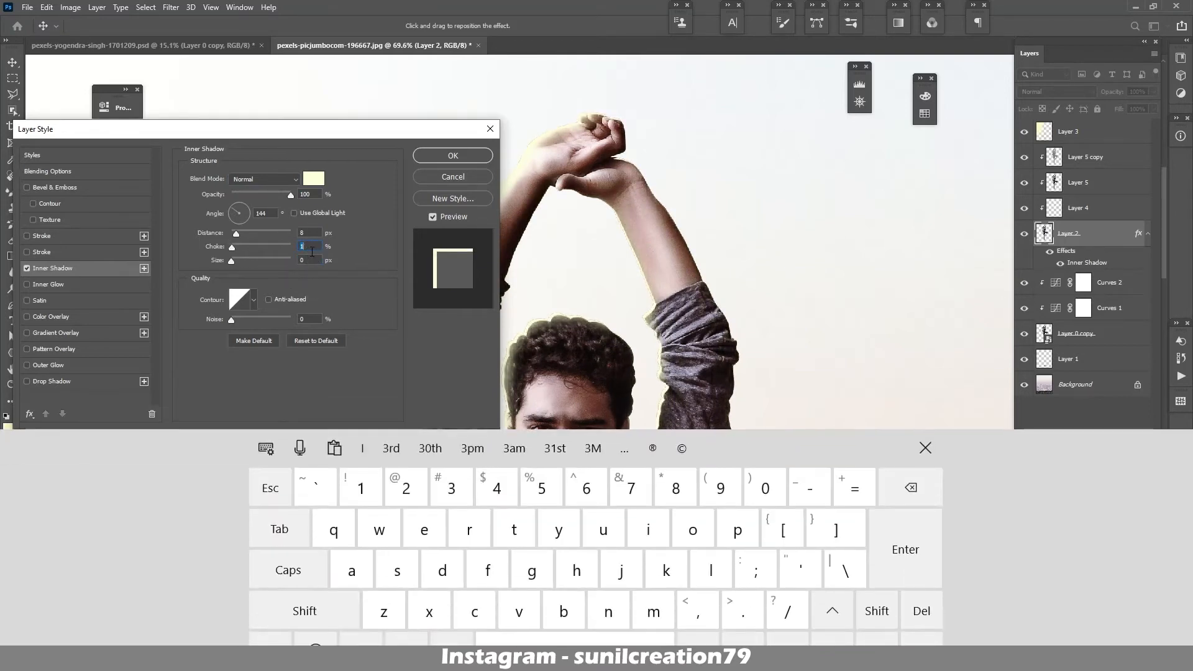
pyautogui.press('Down')
pyautogui.press('Down')
pyautogui.click(307, 261)
pyautogui.press('Down')
pyautogui.press('Down')
pyautogui.press('Down')
pyautogui.press('Down')
pyautogui.press('Up')
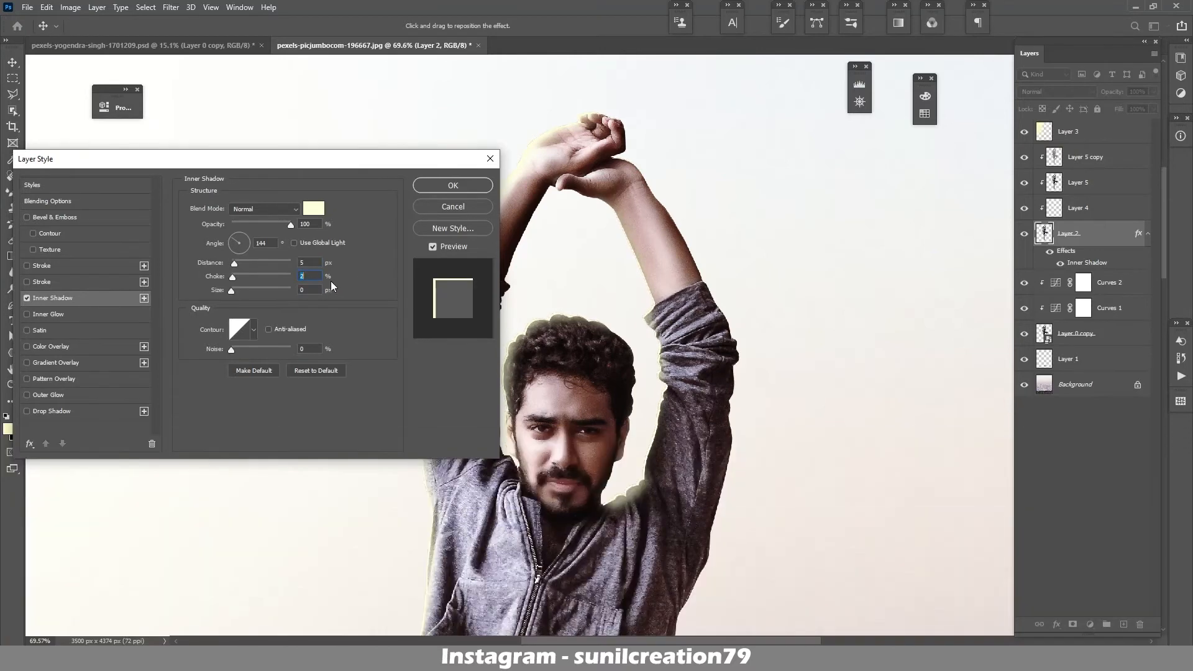
pyautogui.click(313, 290)
pyautogui.press('Up')
pyautogui.press('Up')
pyautogui.press('Up')
pyautogui.press('Up')
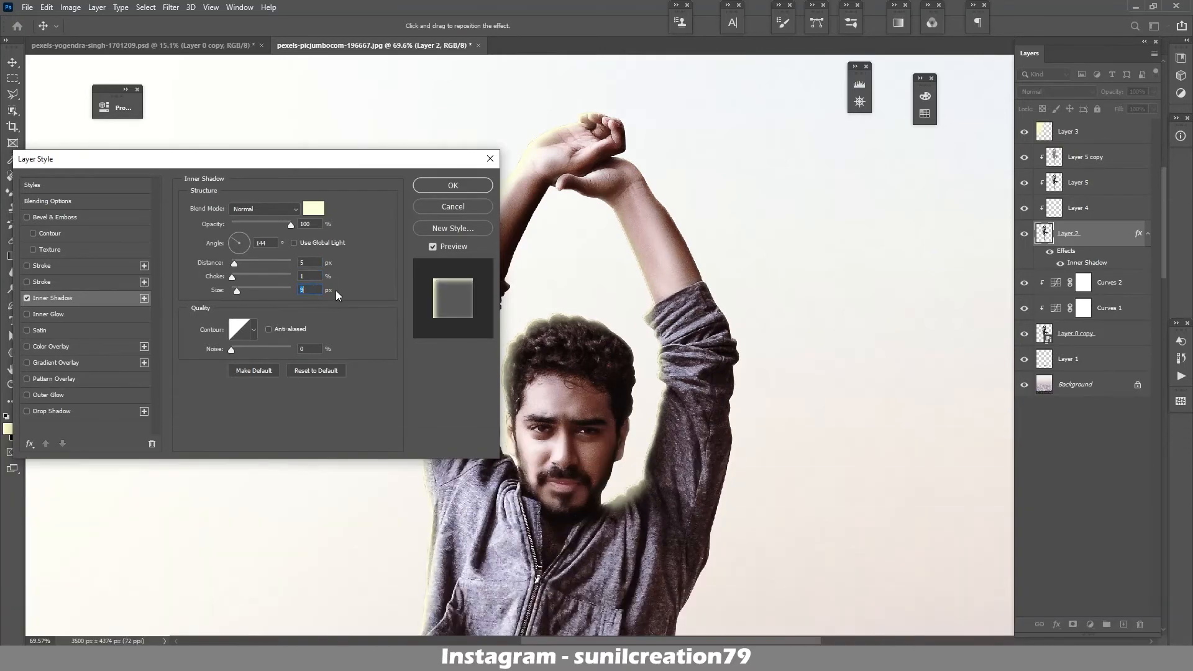
pyautogui.click(453, 185)
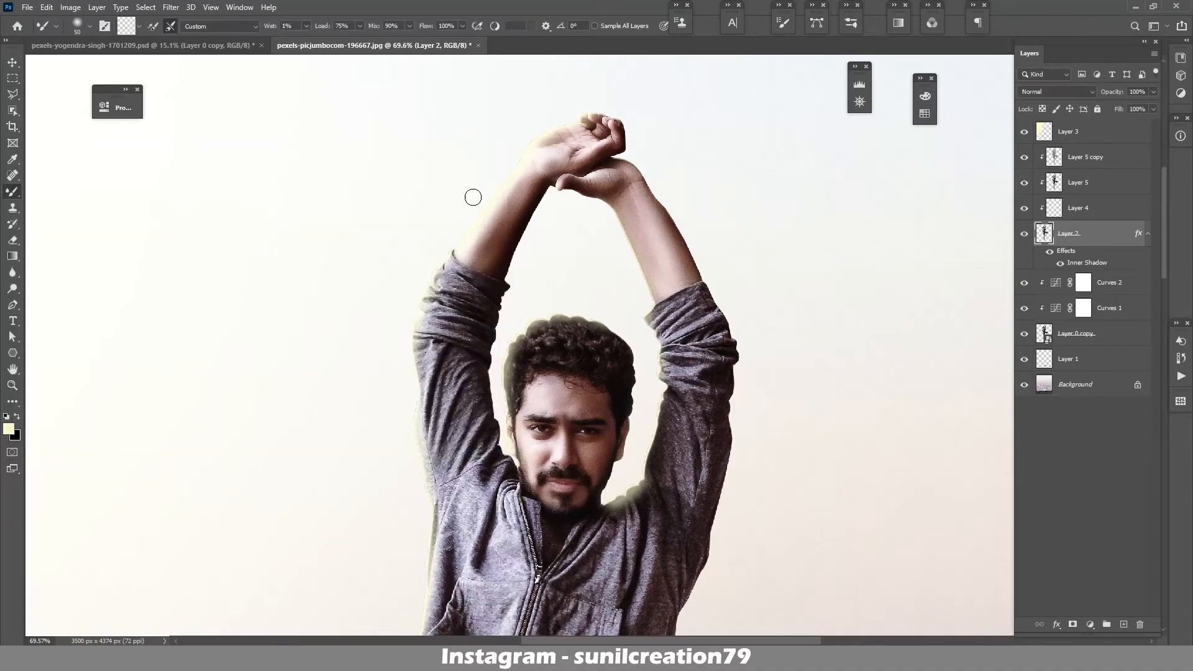
# Add a new layer clipped above Layer 5 copy and ready a small Clone Stamp brush at the raised hands.
pyautogui.click(1113, 161)
pyautogui.click(1123, 624)
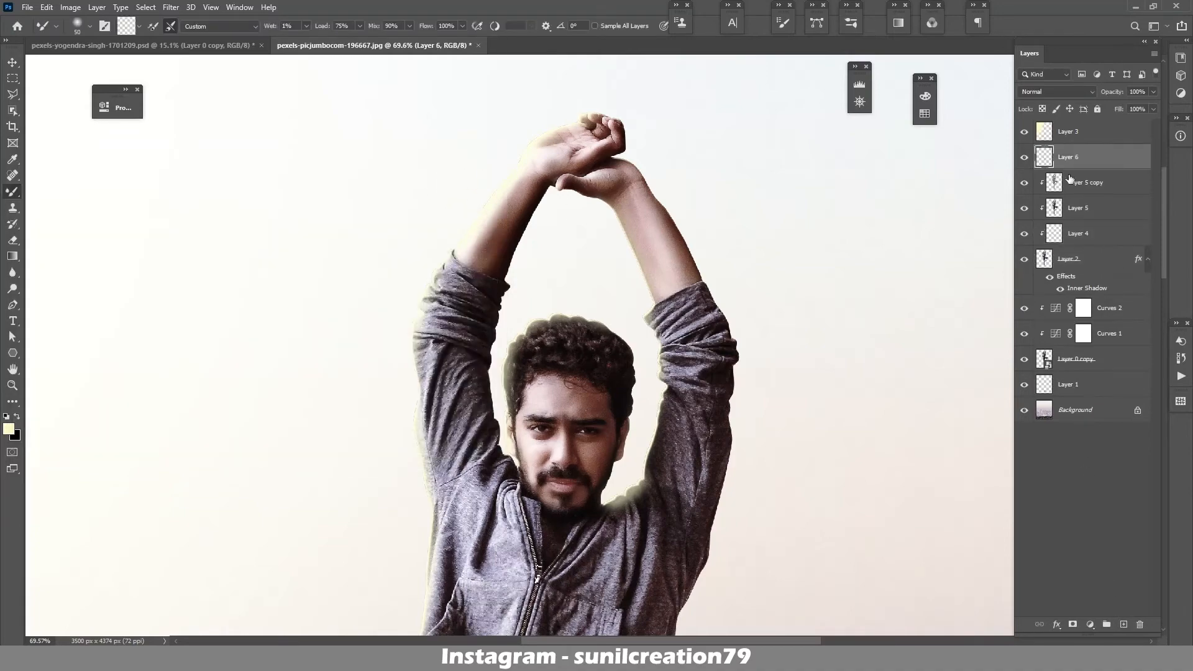
pyautogui.keyDown('alt'); pyautogui.click(1070, 168); pyautogui.keyUp('alt')
pyautogui.press('s')
pyautogui.scroll(5, 491, 208)
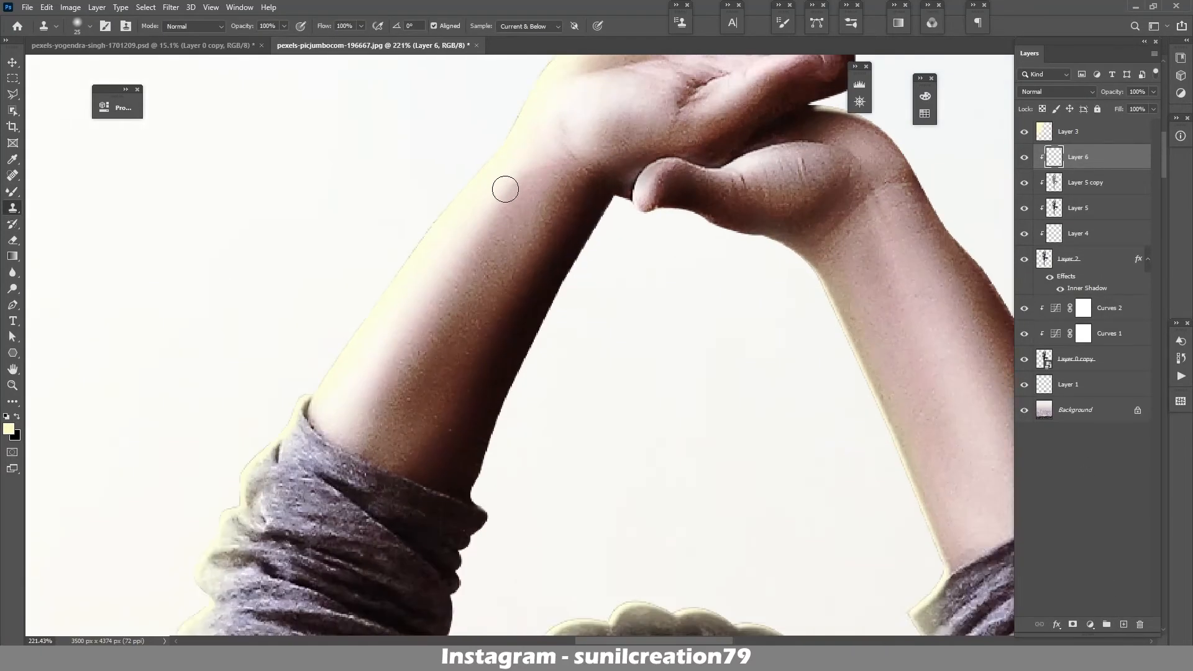
pyautogui.press('[')
pyautogui.press('[')
pyautogui.press('[')
pyautogui.press('[')
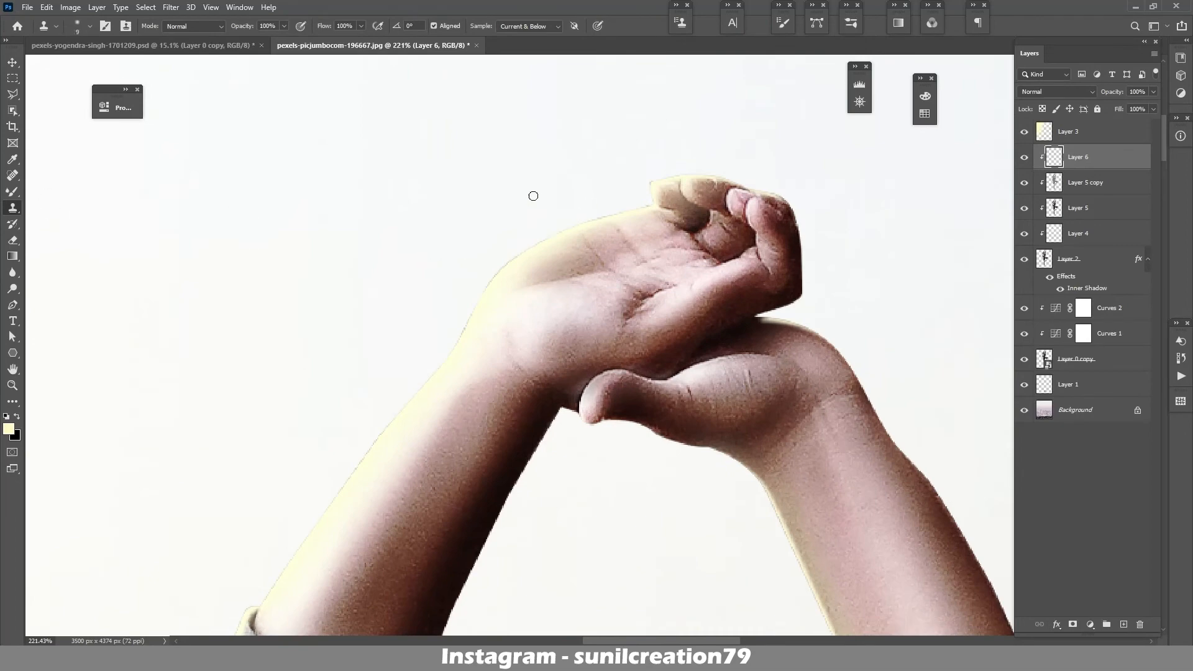
# Compare the whole figure with the clipped Layer 6 hidden and shown.
pyautogui.click(1024, 157)
pyautogui.scroll(-8, 543, 233)
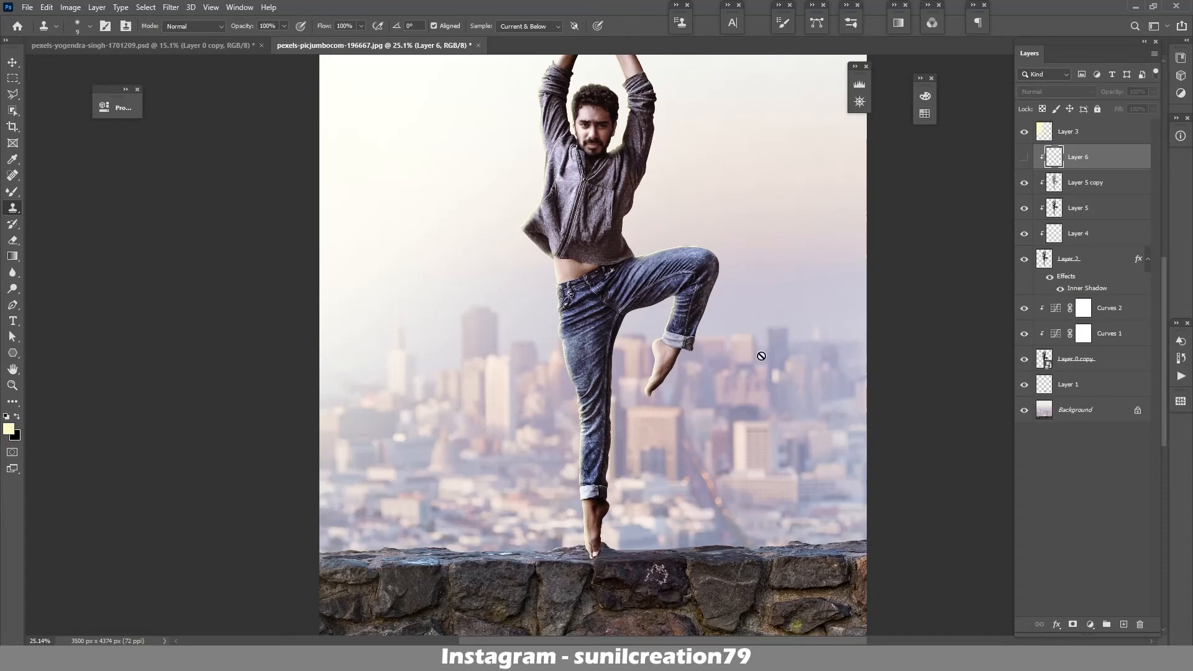
pyautogui.click(1024, 157)
# Add a new layer above Layer 3 and set up a flattened soft round black brush with 25% flow.
pyautogui.click(1067, 133)
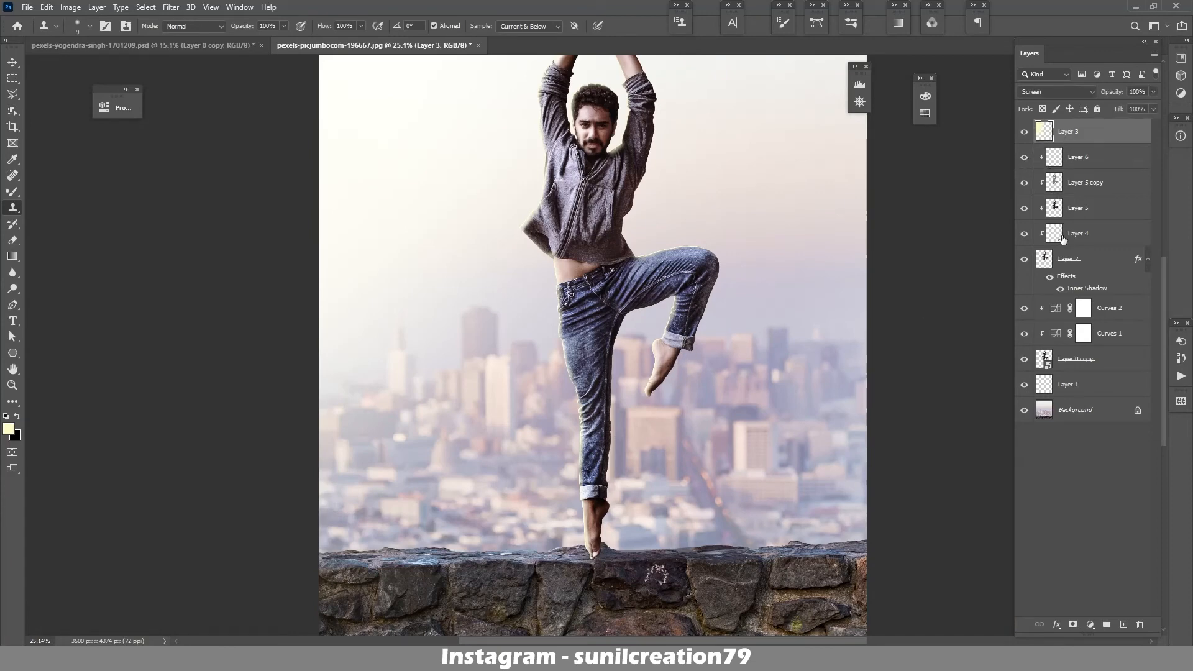
pyautogui.scroll(-3, 690, 312)
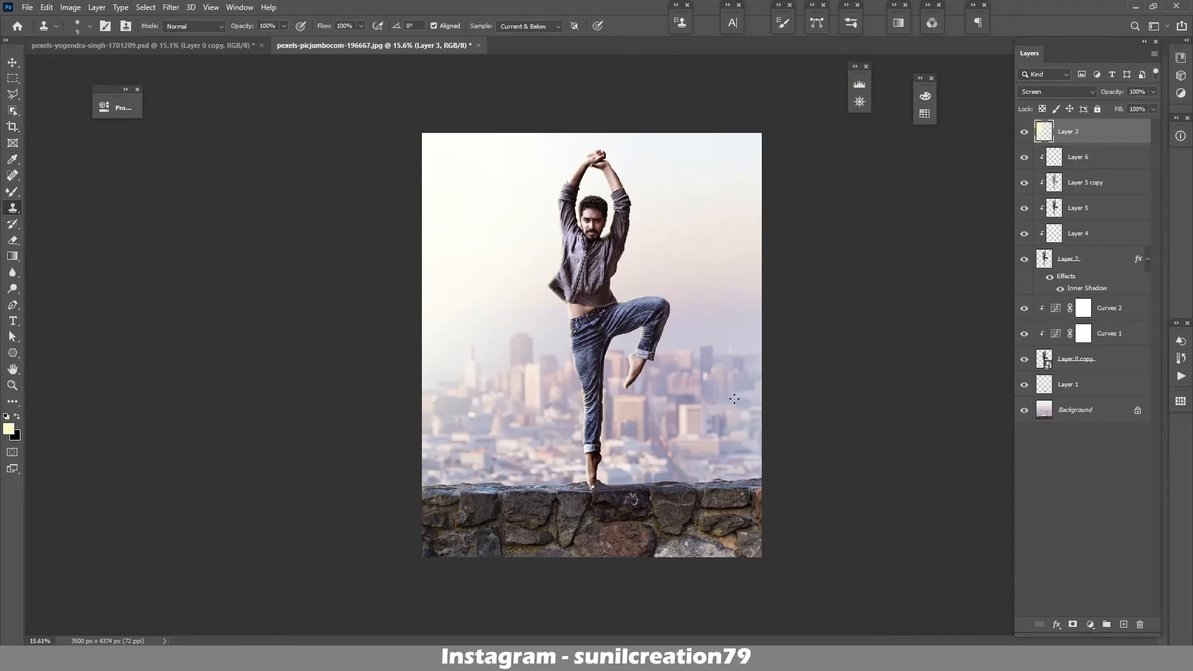
pyautogui.click(1124, 624)
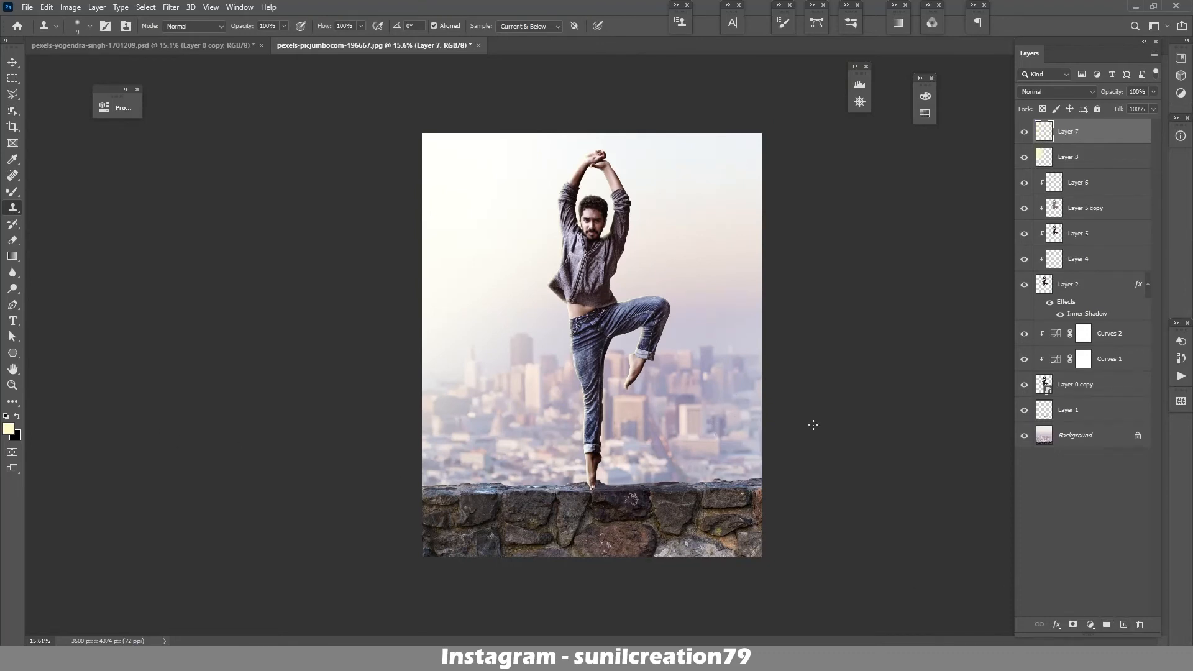
pyautogui.click(12, 192)
pyautogui.hotkey('shift', 'b')
pyautogui.click(782, 22)
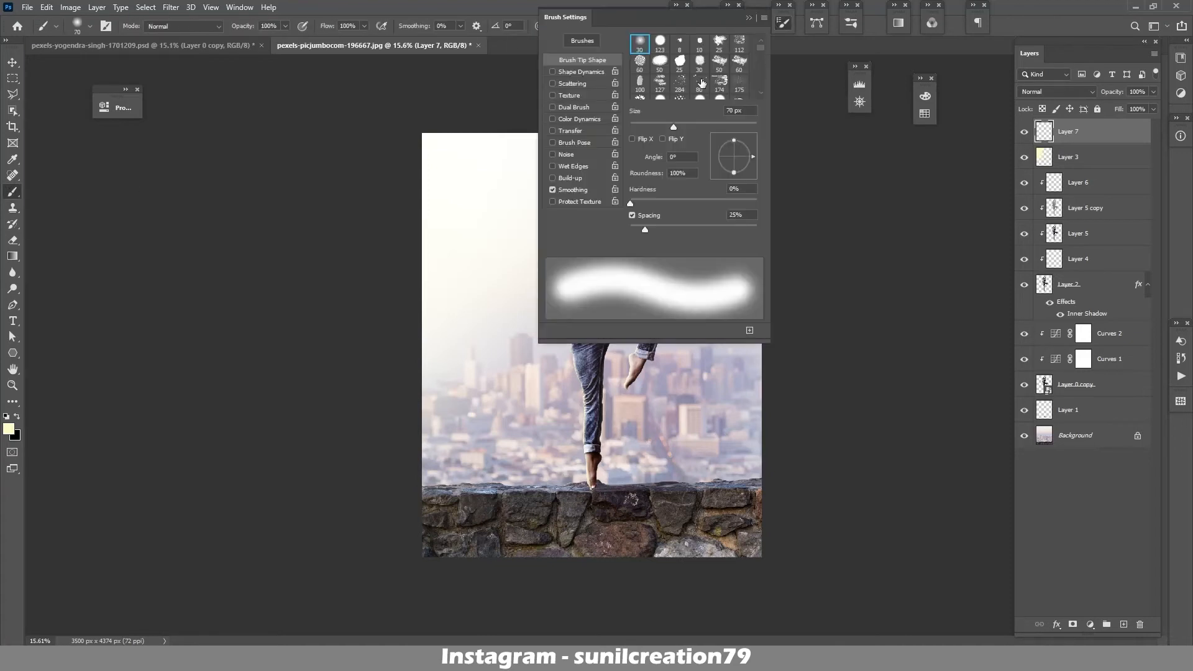
pyautogui.moveTo(734, 141); pyautogui.dragTo(734, 151)
pyautogui.click(505, 70)
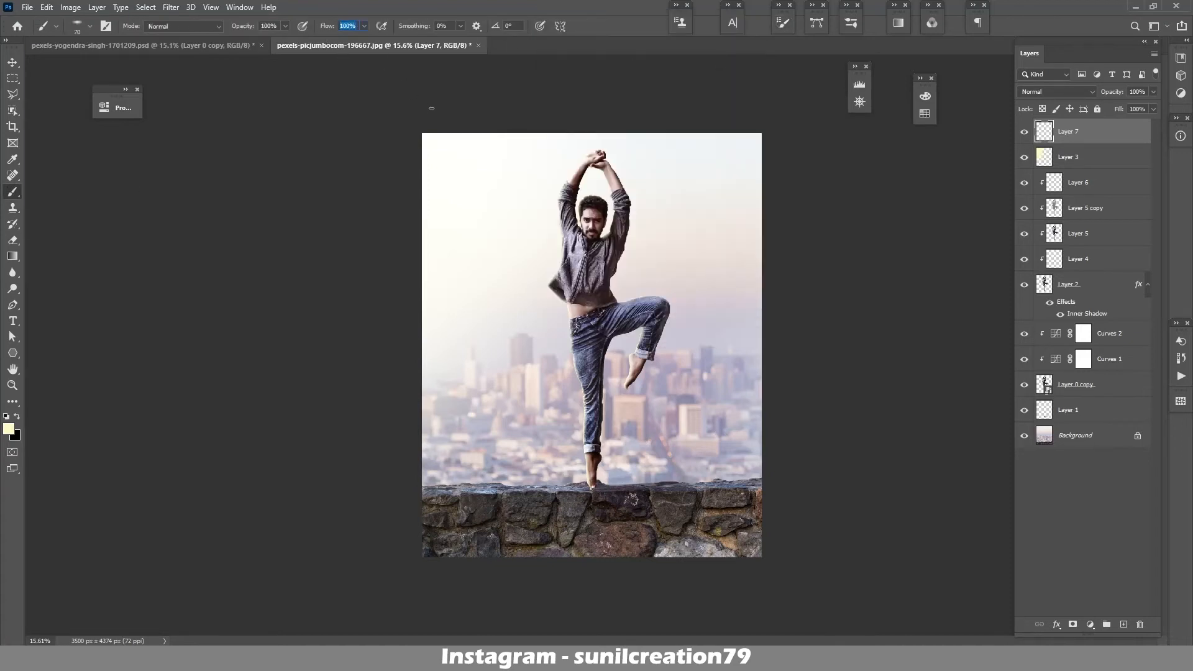
pyautogui.press('d')
# Paint a black cast shadow from the standing foot across the wall, undoing stray strokes, and lower the layer's opacity to 69%.
pyautogui.moveTo(622, 493); pyautogui.dragTo(667, 499)
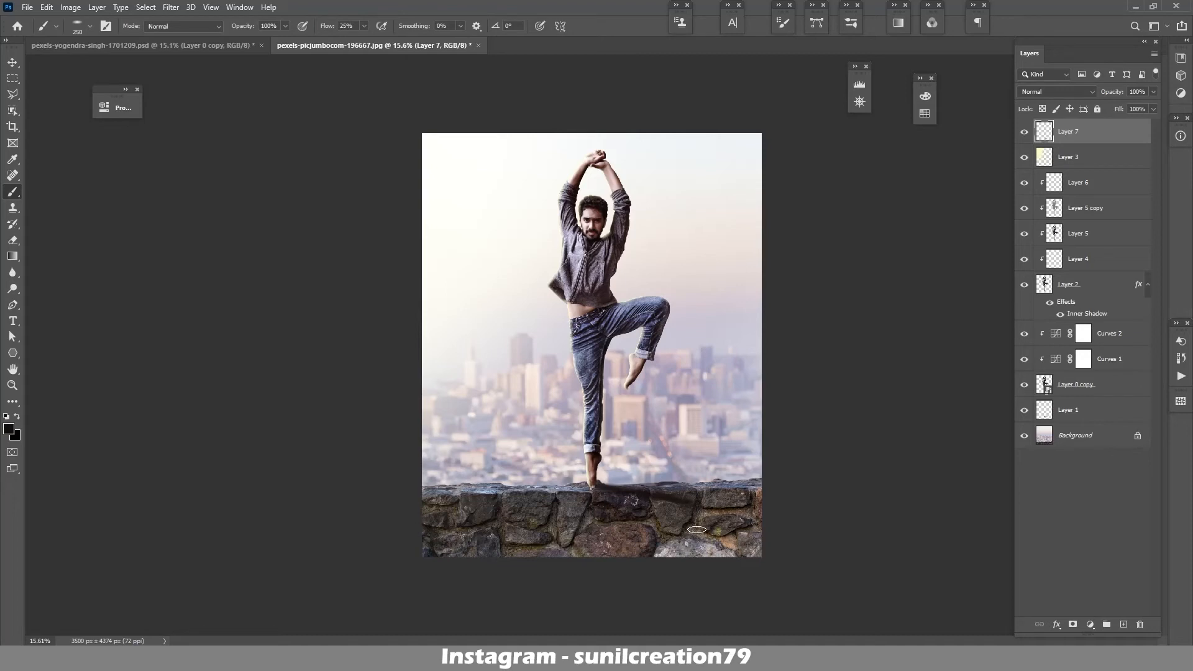
pyautogui.moveTo(719, 520)
pyautogui.mouseDown()
pyautogui.moveTo(740, 503)
pyautogui.moveTo(719, 518)
pyautogui.mouseUp()
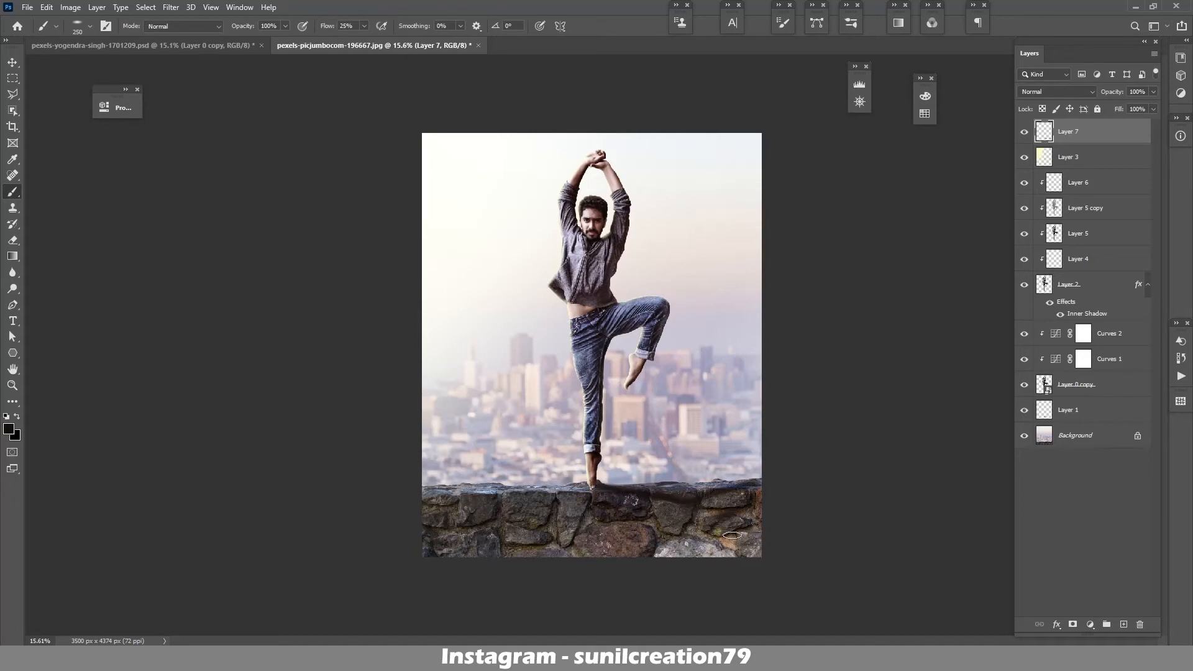
pyautogui.hotkey('ctrl', 'z')
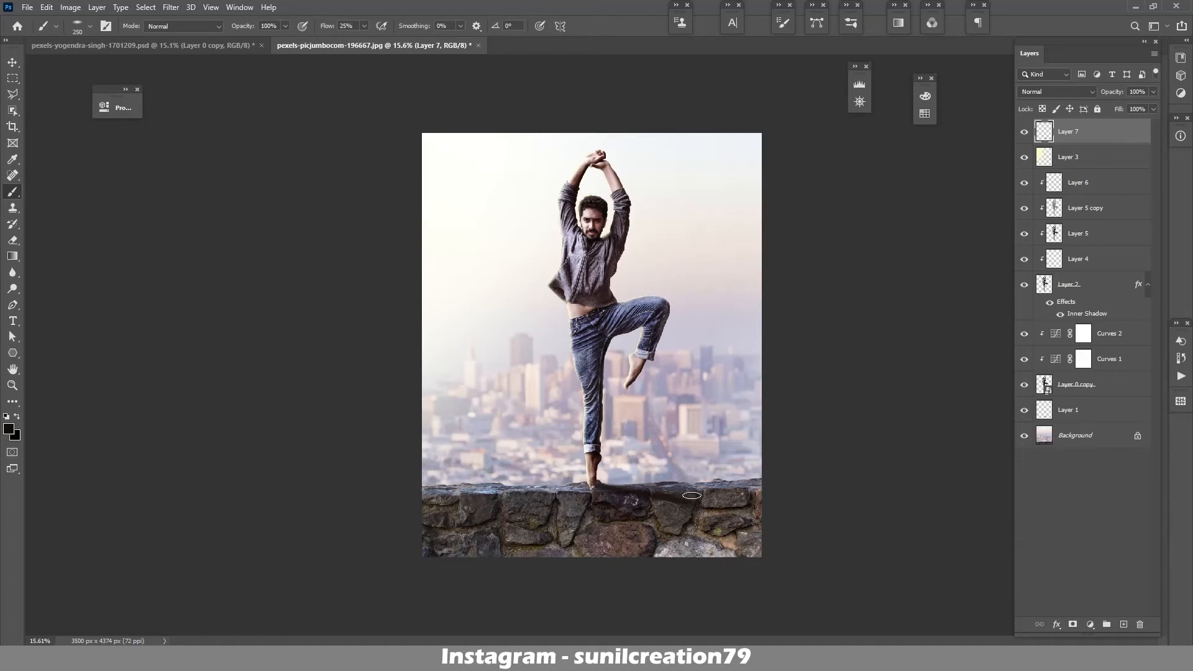
pyautogui.moveTo(675, 502)
pyautogui.mouseDown()
pyautogui.moveTo(729, 506)
pyautogui.moveTo(720, 548)
pyautogui.mouseUp()
pyautogui.hotkey('ctrl', 'z')
pyautogui.moveTo(746, 509)
pyautogui.mouseDown()
pyautogui.moveTo(720, 545)
pyautogui.moveTo(762, 503)
pyautogui.mouseUp()
pyautogui.moveTo(653, 494)
pyautogui.mouseDown()
pyautogui.moveTo(747, 491)
pyautogui.moveTo(709, 493)
pyautogui.moveTo(756, 511)
pyautogui.moveTo(759, 482)
pyautogui.moveTo(769, 500)
pyautogui.moveTo(758, 540)
pyautogui.mouseUp()
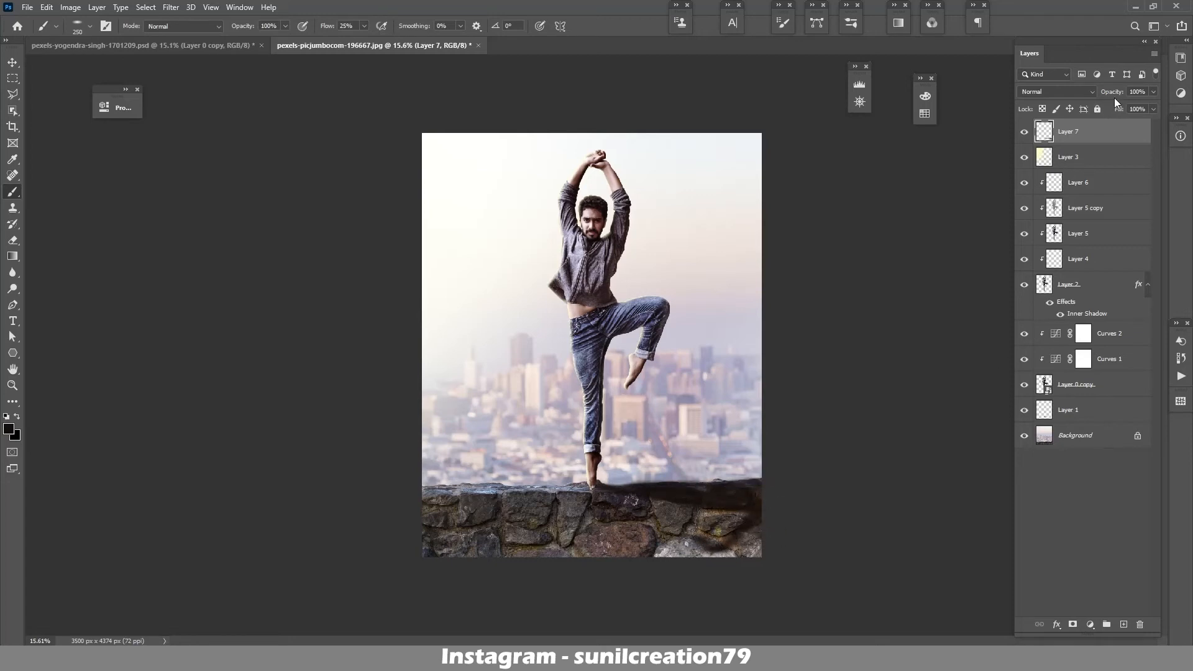
pyautogui.moveTo(1113, 98); pyautogui.dragTo(1094, 98)
# Darken the stone wall on another new layer using the flattened black brush enlarged to 1200 px.
pyautogui.press(']')
pyautogui.press(']')
pyautogui.press(']')
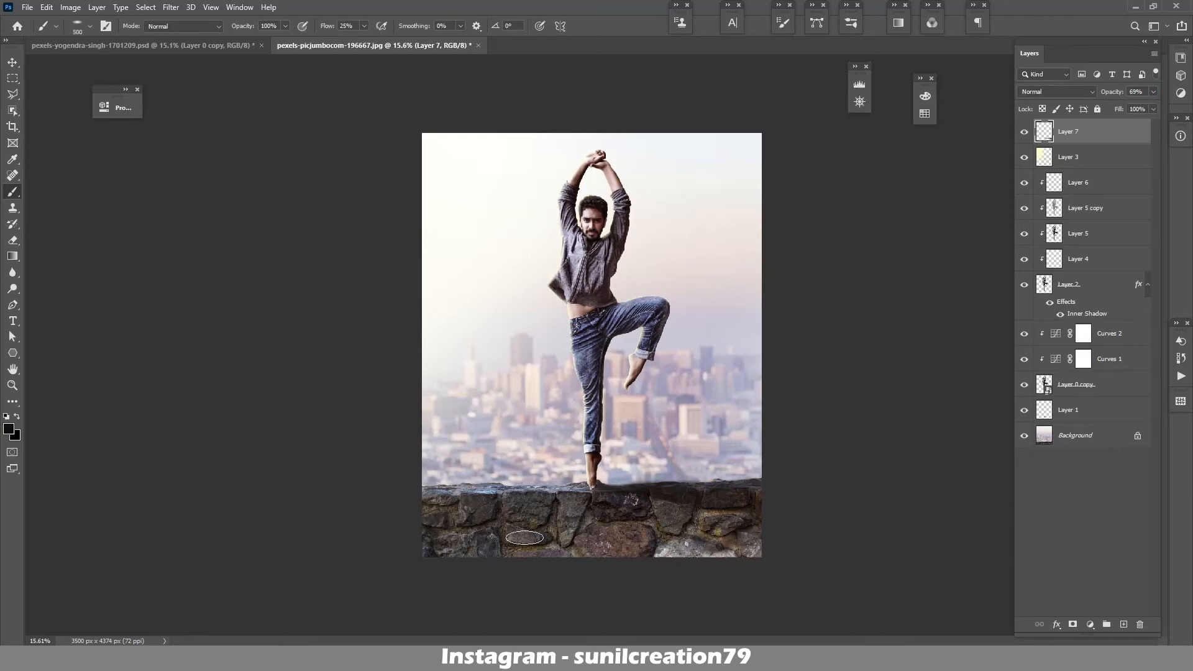
pyautogui.hotkey('ctrl', 'shift', 'alt', 'n')
pyautogui.press(']')
pyautogui.press(']')
pyautogui.press(']')
pyautogui.press(']')
pyautogui.press(']')
pyautogui.press(']')
pyautogui.press(']')
pyautogui.moveTo(452, 493)
pyautogui.mouseDown()
pyautogui.moveTo(591, 506)
pyautogui.moveTo(736, 589)
pyautogui.mouseUp()
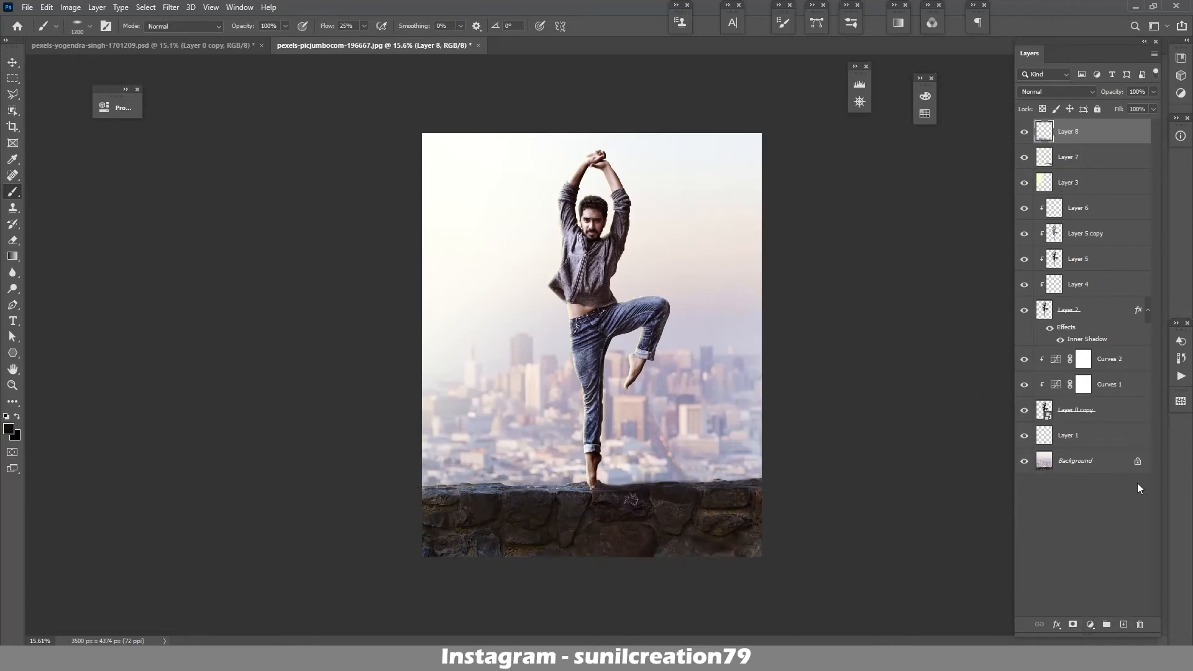
# Paint a soft white haze along the wall's top edge on a new layer with a 900 px brush, and adjust its opacity.
pyautogui.hotkey('ctrl', 'shift', 'alt', 'n')
pyautogui.press('[')
pyautogui.press('[')
pyautogui.press('[')
pyautogui.press('x')
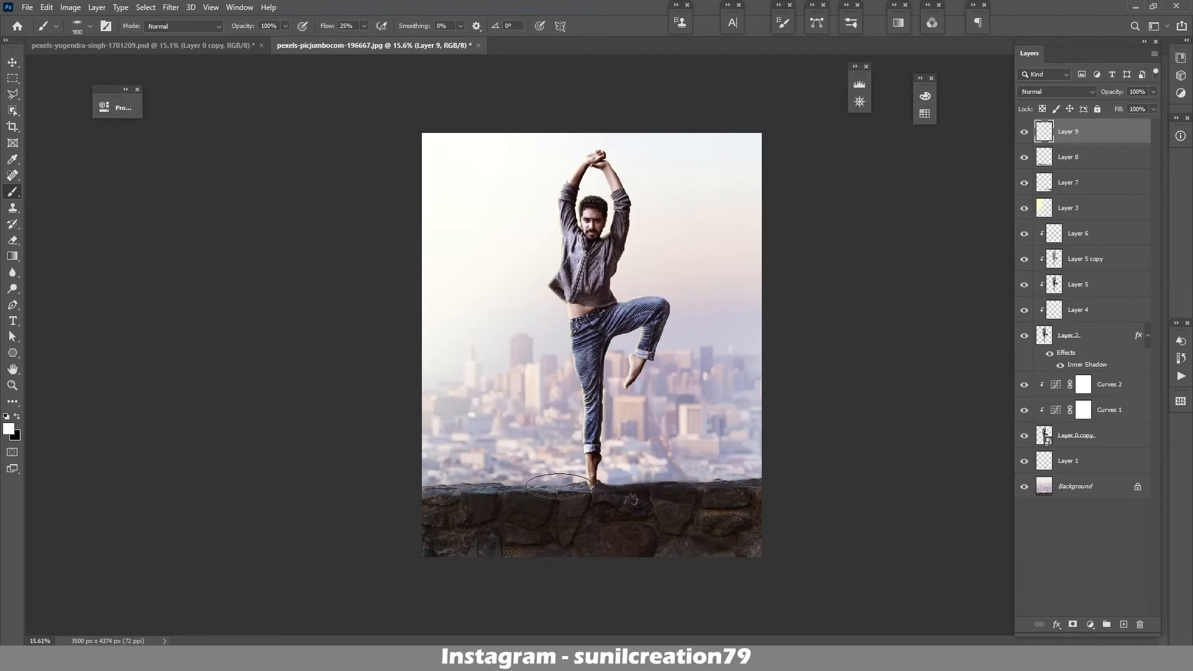
pyautogui.moveTo(559, 485)
pyautogui.mouseDown()
pyautogui.moveTo(578, 488)
pyautogui.moveTo(429, 489)
pyautogui.mouseUp()
pyautogui.press('[')
pyautogui.press('[')
pyautogui.press('[')
pyautogui.press('[')
pyautogui.moveTo(1112, 91)
pyautogui.mouseDown()
pyautogui.moveTo(1084, 93)
pyautogui.moveTo(1046, 161)
pyautogui.mouseUp()
# Paint a thin white highlight along the wall edge beyond the foot with a 200 px brush on a new layer at 43% opacity.
pyautogui.hotkey('ctrl', 'shift', 'alt', 'n')
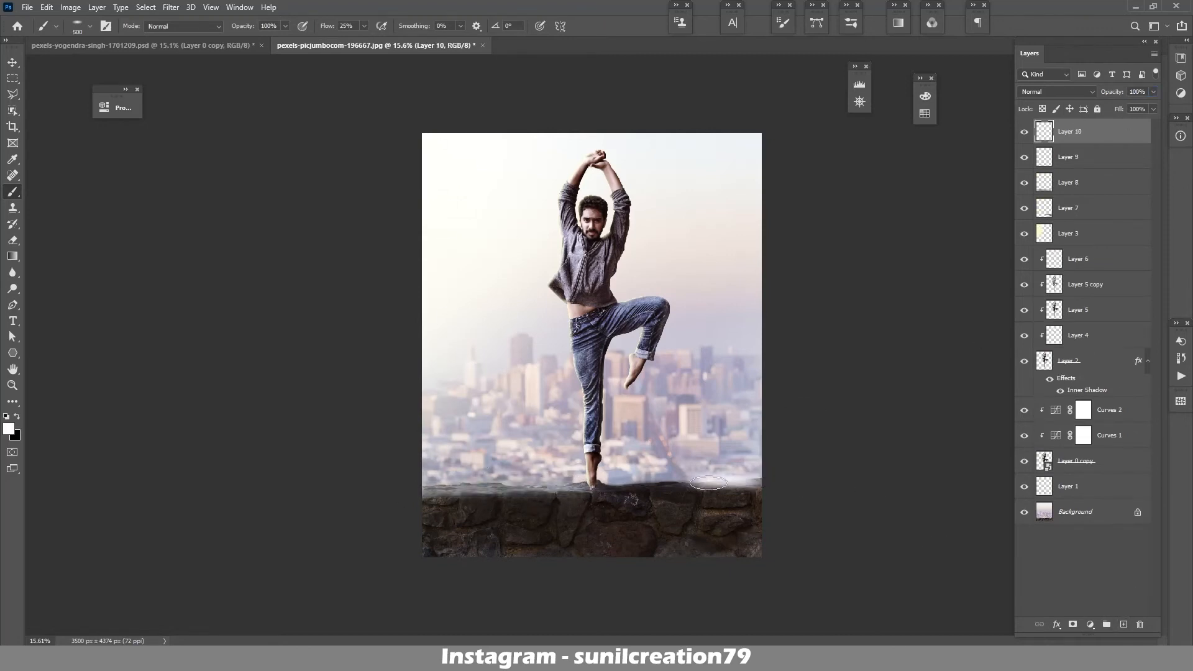
pyautogui.press('[')
pyautogui.press('[')
pyautogui.press('[')
pyautogui.press('[')
pyautogui.press('[')
pyautogui.press('[')
pyautogui.moveTo(752, 485); pyautogui.dragTo(688, 484)
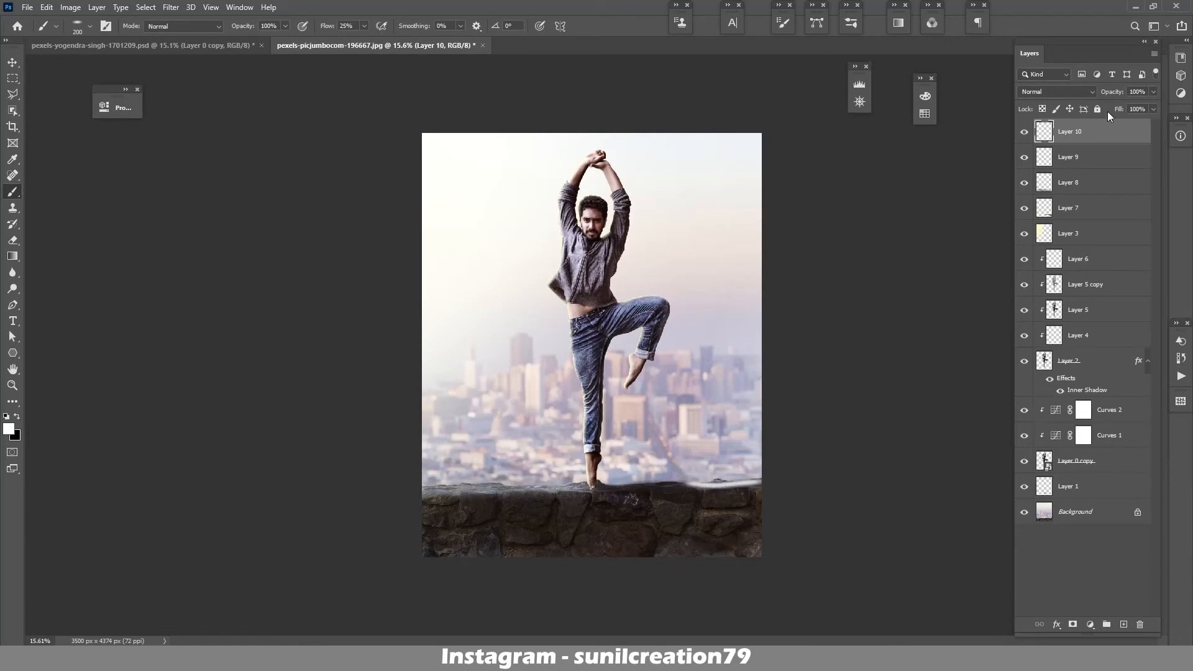
pyautogui.moveTo(1121, 92); pyautogui.dragTo(1112, 92)
# Compare the cast shadow on Layer 7 hidden and shown, and set its opacity to 81%.
pyautogui.click(1024, 208)
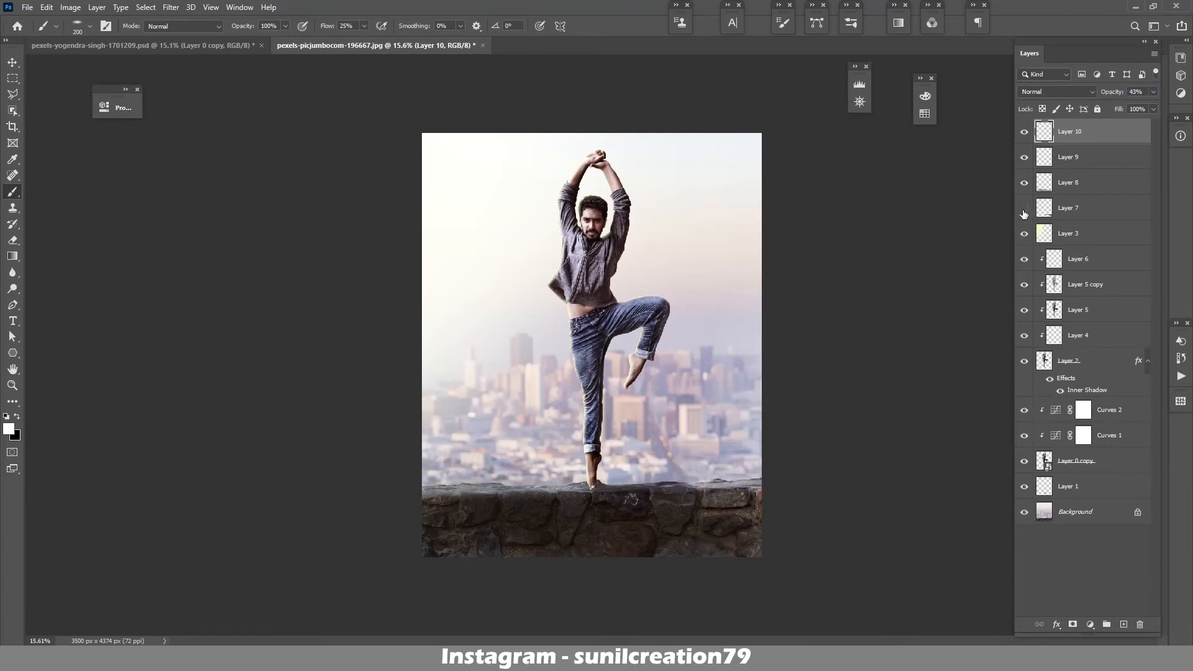
pyautogui.click(1023, 208)
pyautogui.click(1067, 210)
pyautogui.moveTo(1109, 91); pyautogui.dragTo(1108, 92)
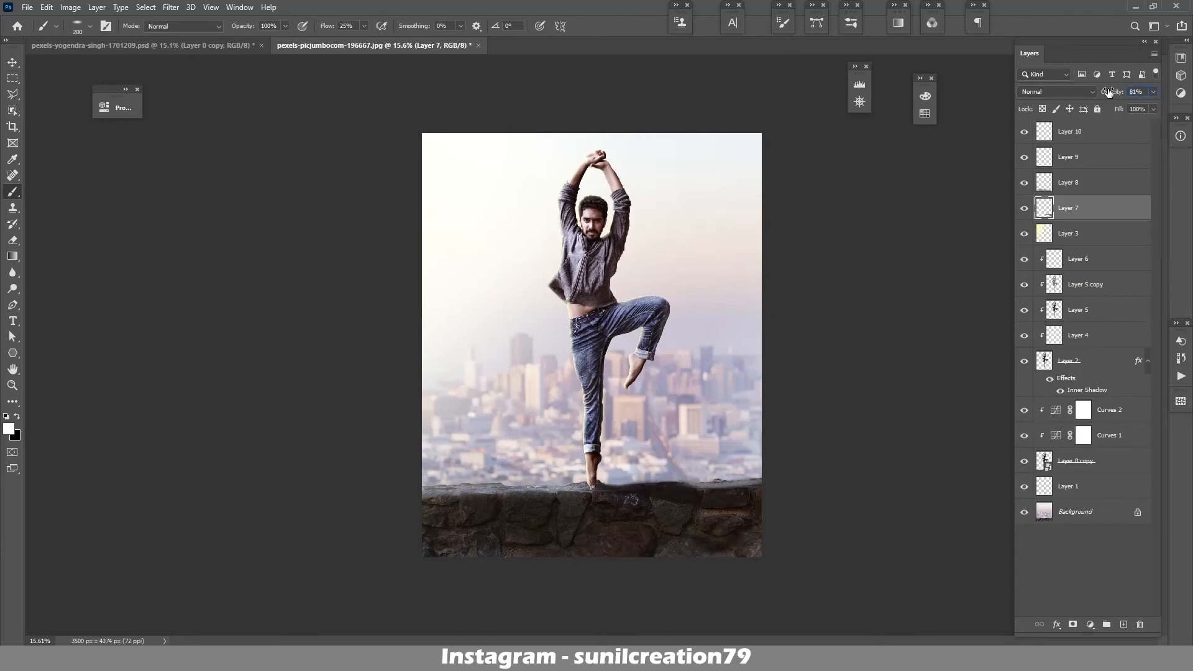
# Check Layer 8 hidden and shown, undo the white stroke, and darken the lower wall further with a 700 px black brush.
pyautogui.click(1063, 182)
pyautogui.click(1024, 182)
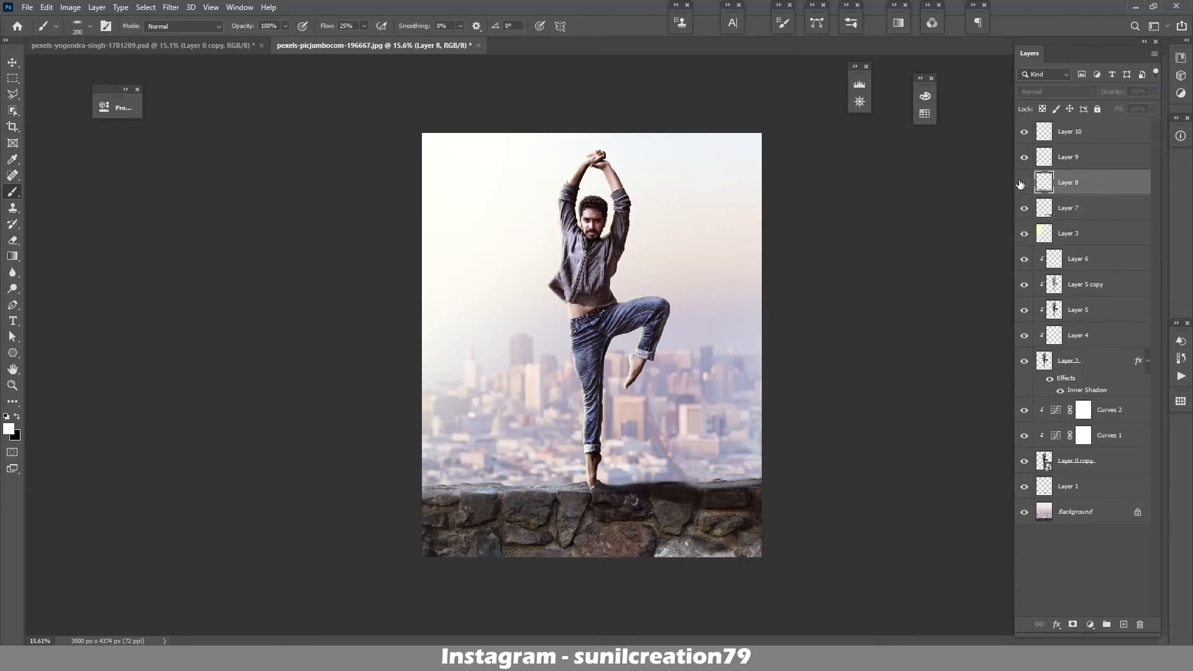
pyautogui.click(1023, 183)
pyautogui.press(']')
pyautogui.press(']')
pyautogui.press(']')
pyautogui.press(']')
pyautogui.press(']')
pyautogui.press(']')
pyautogui.moveTo(439, 506); pyautogui.dragTo(437, 553)
pyautogui.hotkey('ctrl', 'z')
pyautogui.press('x')
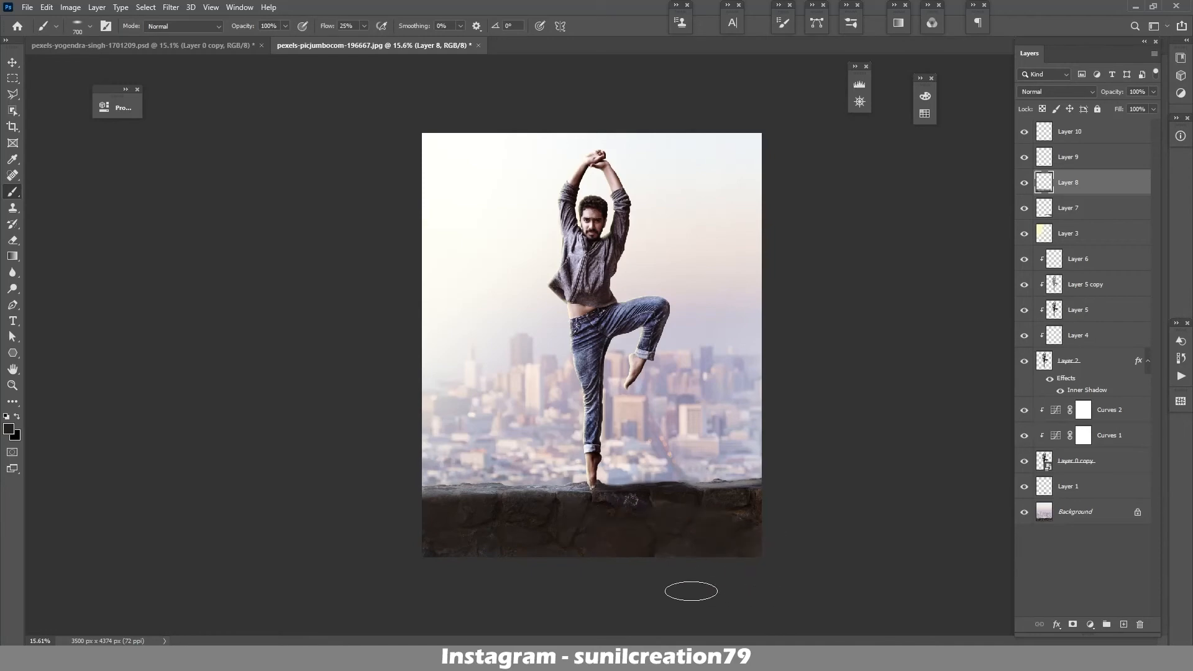
# Stamp all visible layers onto a new top layer and ready a 45 px Blur tool over the jeans.
pyautogui.click(1078, 129)
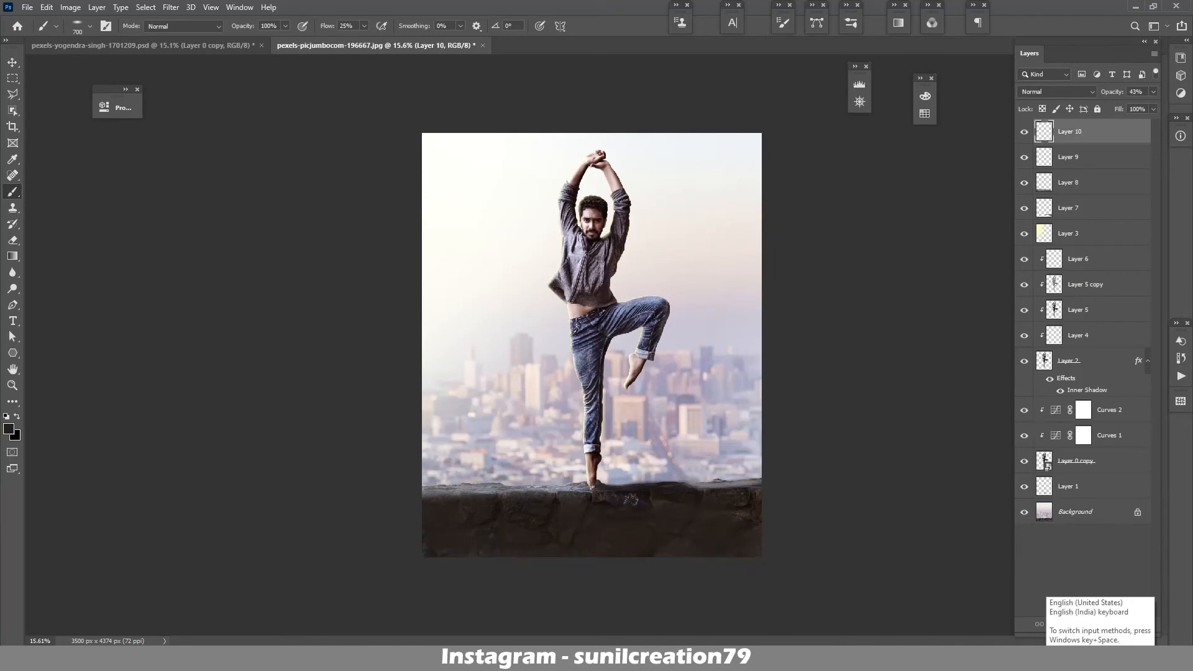
pyautogui.hotkey('ctrl', 'shift', 'alt', 'e')
pyautogui.press('r')
pyautogui.moveTo(625, 379); pyautogui.dragTo(683, 378)
pyautogui.press('[')
pyautogui.press('[')
pyautogui.press('[')
pyautogui.press('[')
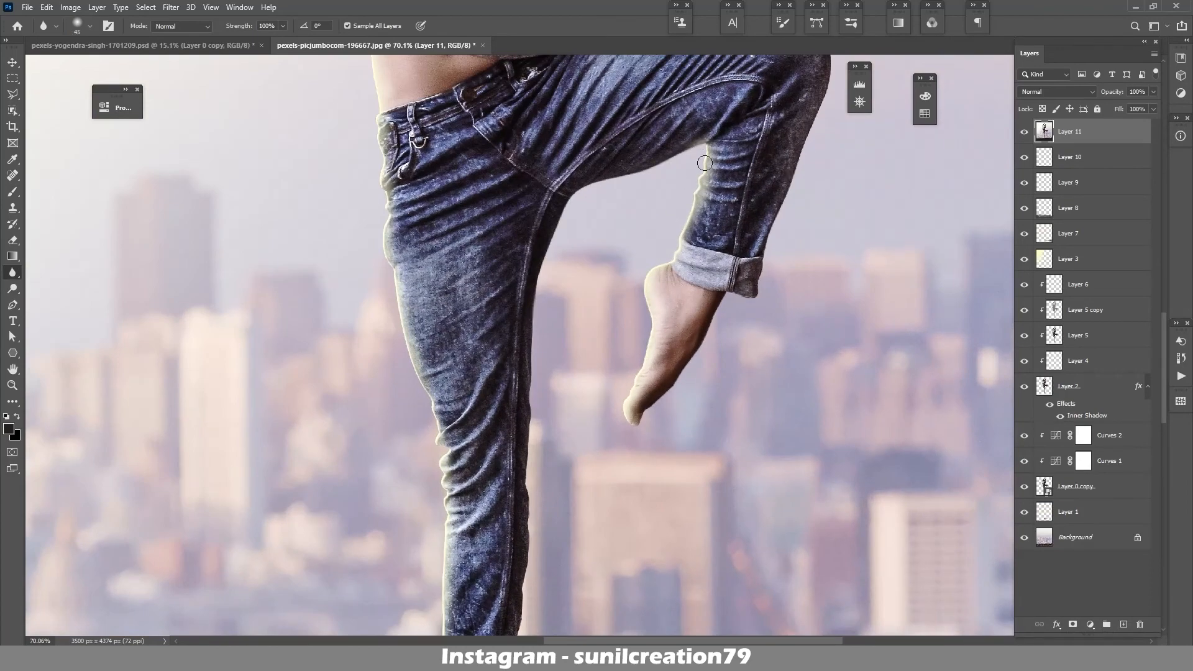
# Soften the cut-out edges of the raised leg, jacket and arms with the 45 px Blur tool at 100% strength.
pyautogui.moveTo(704, 163); pyautogui.dragTo(662, 358)
pyautogui.moveTo(755, 364); pyautogui.dragTo(800, 554)
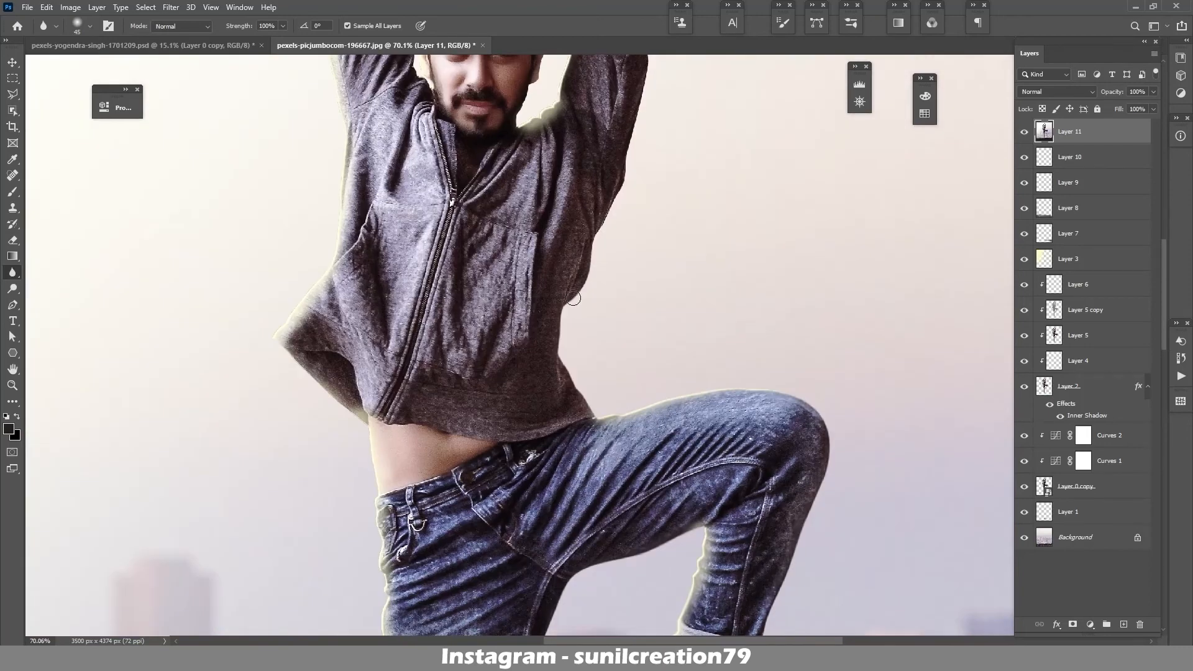
pyautogui.moveTo(656, 110); pyautogui.dragTo(664, 329)
pyautogui.moveTo(634, 88); pyautogui.dragTo(698, 276)
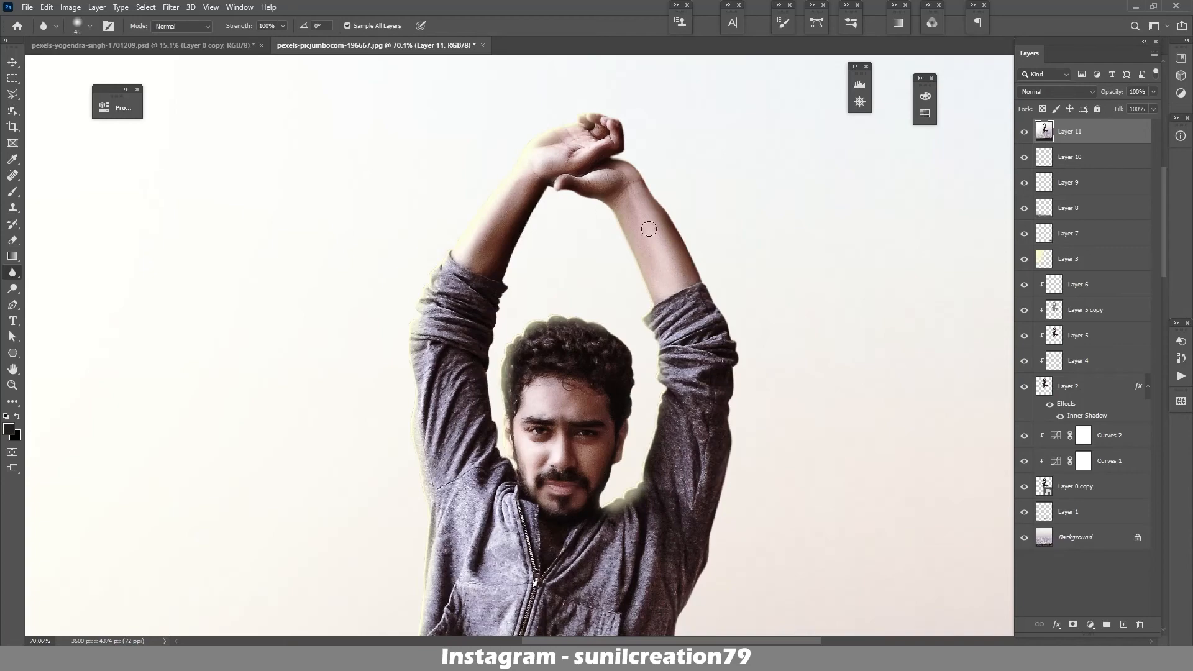
pyautogui.moveTo(649, 229); pyautogui.dragTo(727, 205)
# Blur the man's light-facing outline from the sleeve and jacket down the standing leg to the jeans cuff.
pyautogui.moveTo(510, 505); pyautogui.dragTo(564, 245)
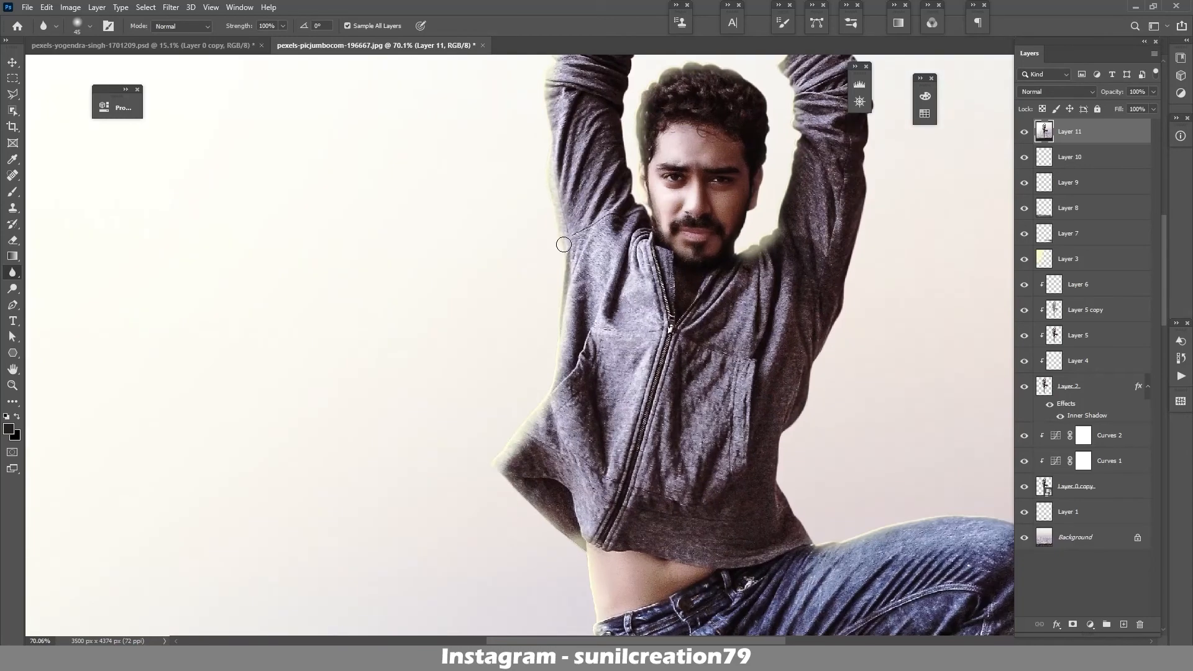
pyautogui.moveTo(567, 531); pyautogui.dragTo(593, 301)
pyautogui.moveTo(635, 541); pyautogui.dragTo(640, 351)
pyautogui.moveTo(662, 458); pyautogui.dragTo(685, 278)
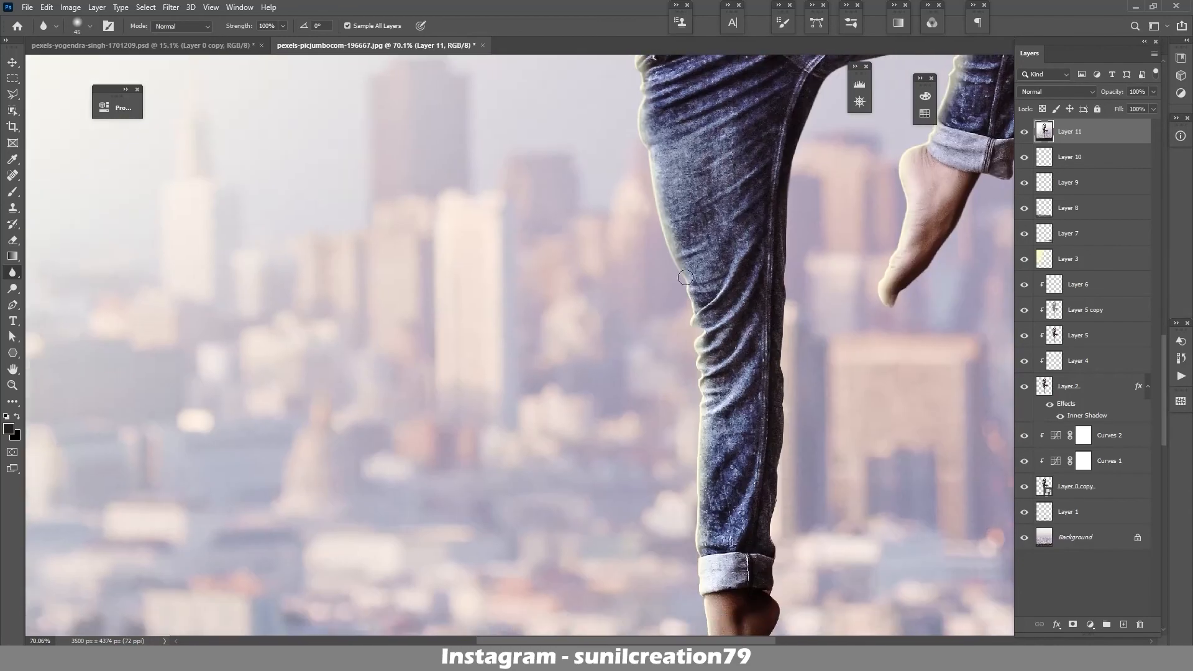
pyautogui.moveTo(695, 590); pyautogui.dragTo(702, 361)
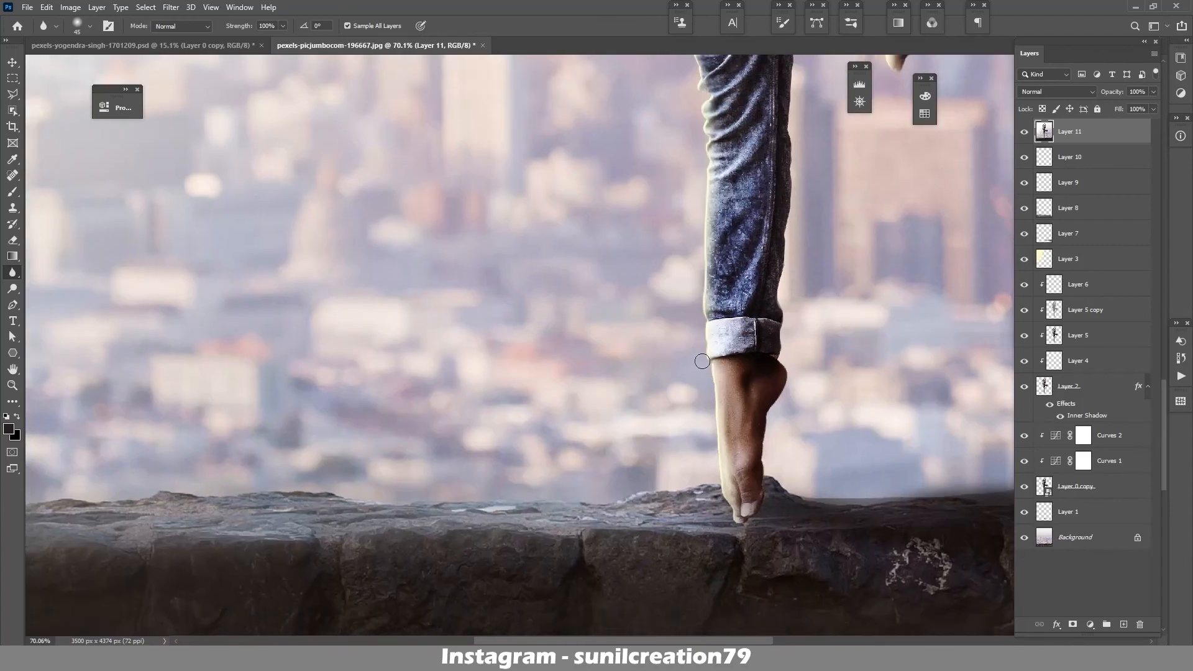
pyautogui.moveTo(800, 179); pyautogui.dragTo(735, 346)
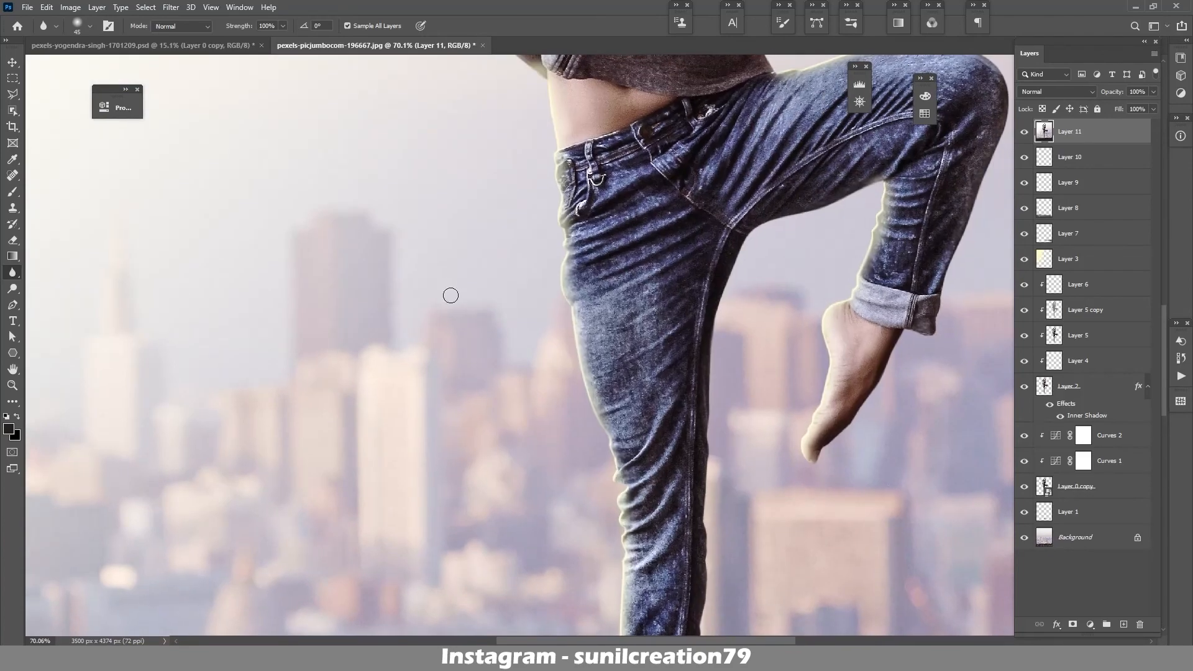
pyautogui.scroll(-8, 476, 304)
# Duplicate Layer 11 and open the copy in the Camera Raw Filter.
pyautogui.moveTo(1093, 132); pyautogui.dragTo(1123, 624)
pyautogui.click(170, 7)
pyautogui.click(216, 86)
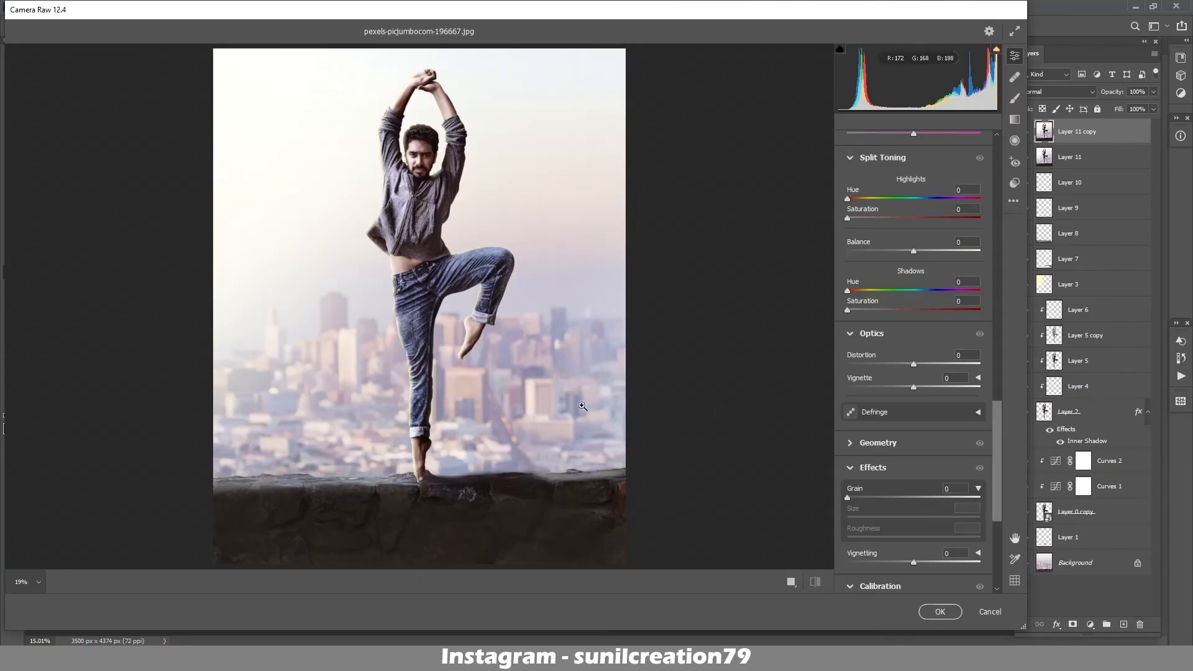
# Set Temperature to +10, Exposure +0.10, Contrast -10, Highlights -32, Shadows +12, Blacks -12 and Vibrance +40.
pyautogui.scroll(5, 907, 311)
pyautogui.moveTo(913, 238); pyautogui.dragTo(925, 239)
pyautogui.moveTo(907, 279); pyautogui.dragTo(906, 384)
pyautogui.moveTo(913, 487); pyautogui.dragTo(940, 489)
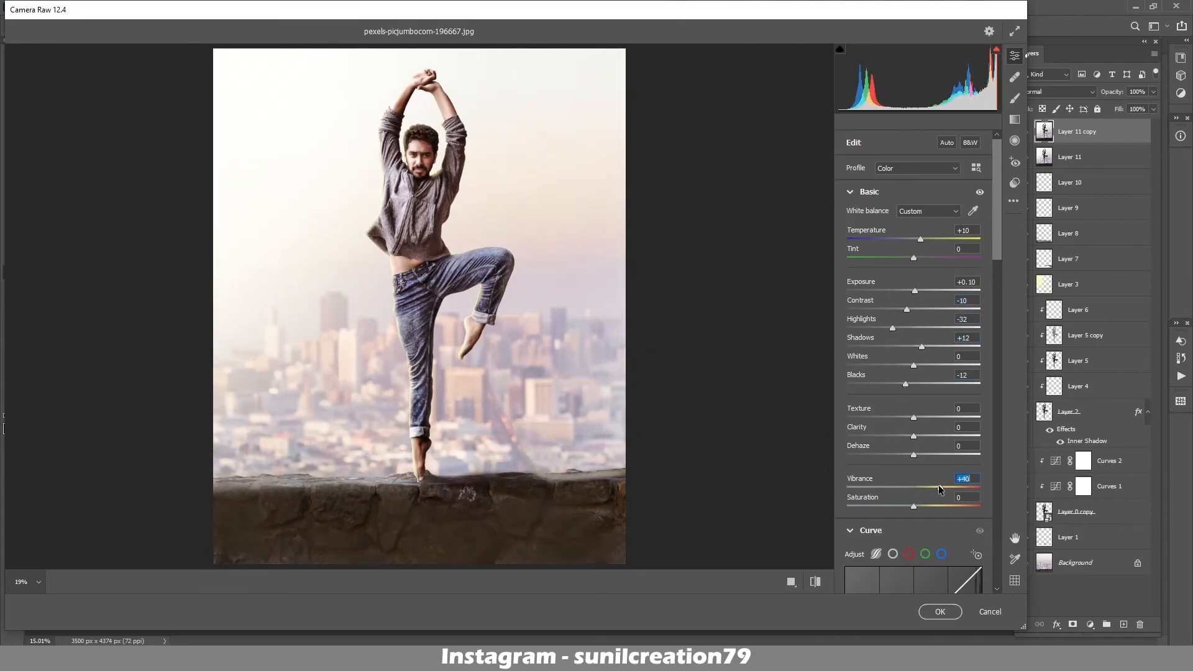
# Raise the luminance of the orange tones slightly in the HSL Color Mixer.
pyautogui.scroll(-10, 997, 264)
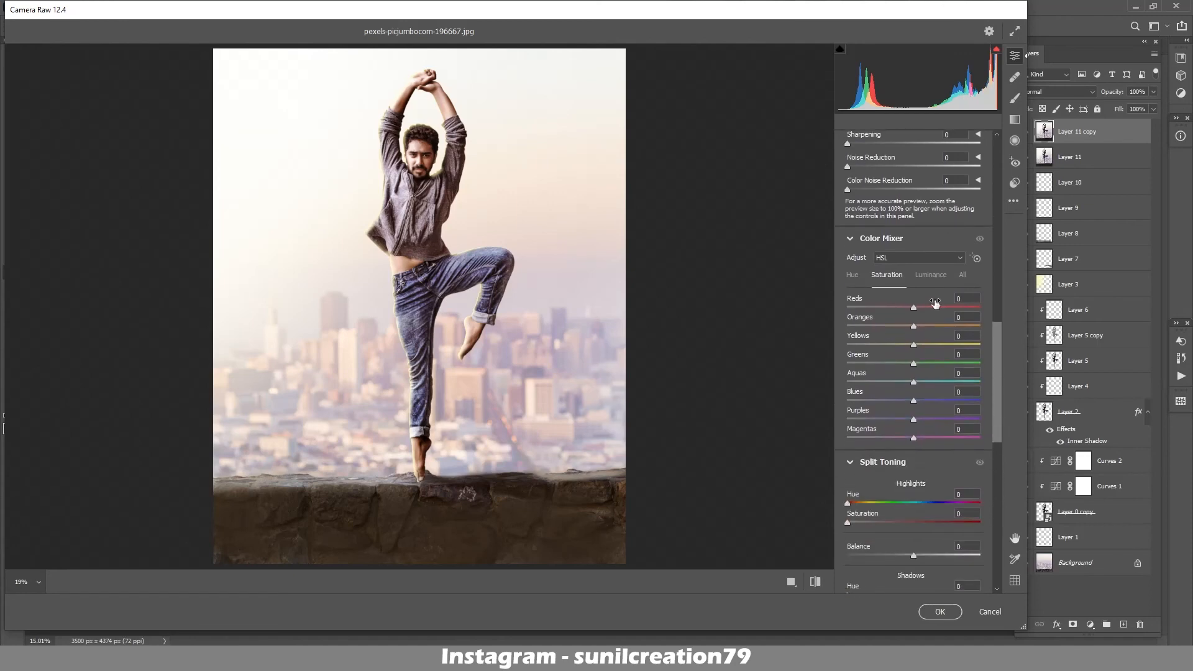
pyautogui.click(931, 275)
pyautogui.moveTo(913, 327); pyautogui.dragTo(924, 327)
pyautogui.click(886, 275)
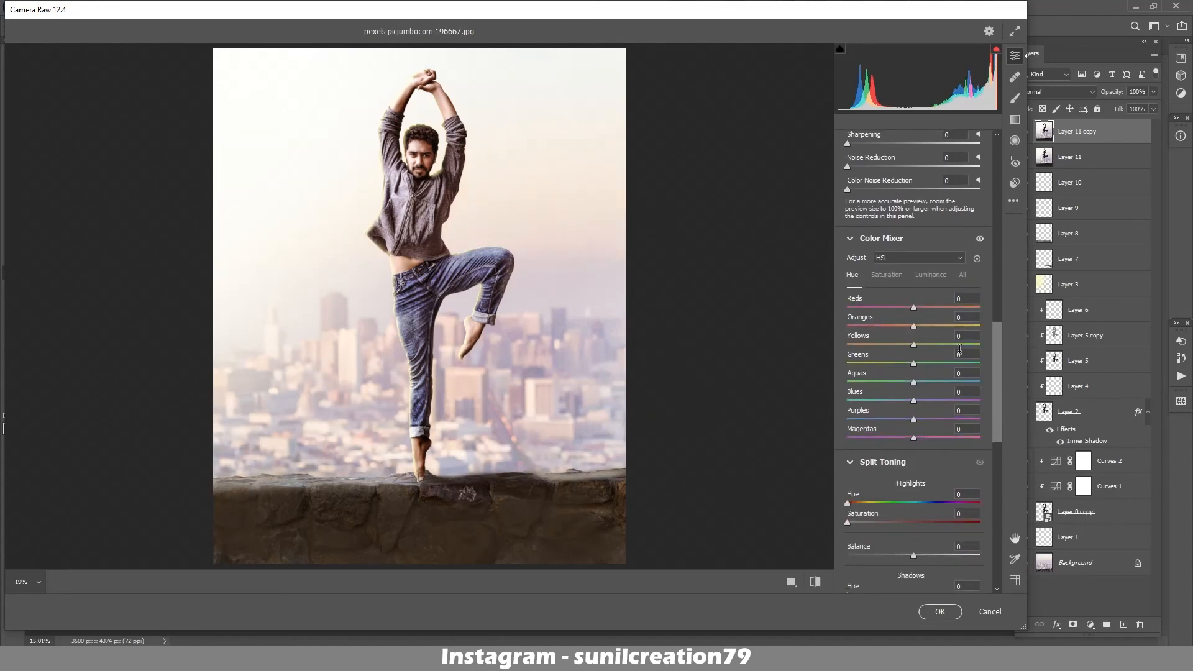
# Fine-tune the primary colours in the Calibration settings and set Vignetting to -19.
pyautogui.scroll(-10, 963, 571)
pyautogui.moveTo(914, 581)
pyautogui.mouseDown()
pyautogui.moveTo(926, 582)
pyautogui.moveTo(909, 561)
pyautogui.mouseUp()
pyautogui.scroll(2, 932, 472)
pyautogui.moveTo(913, 446); pyautogui.dragTo(903, 449)
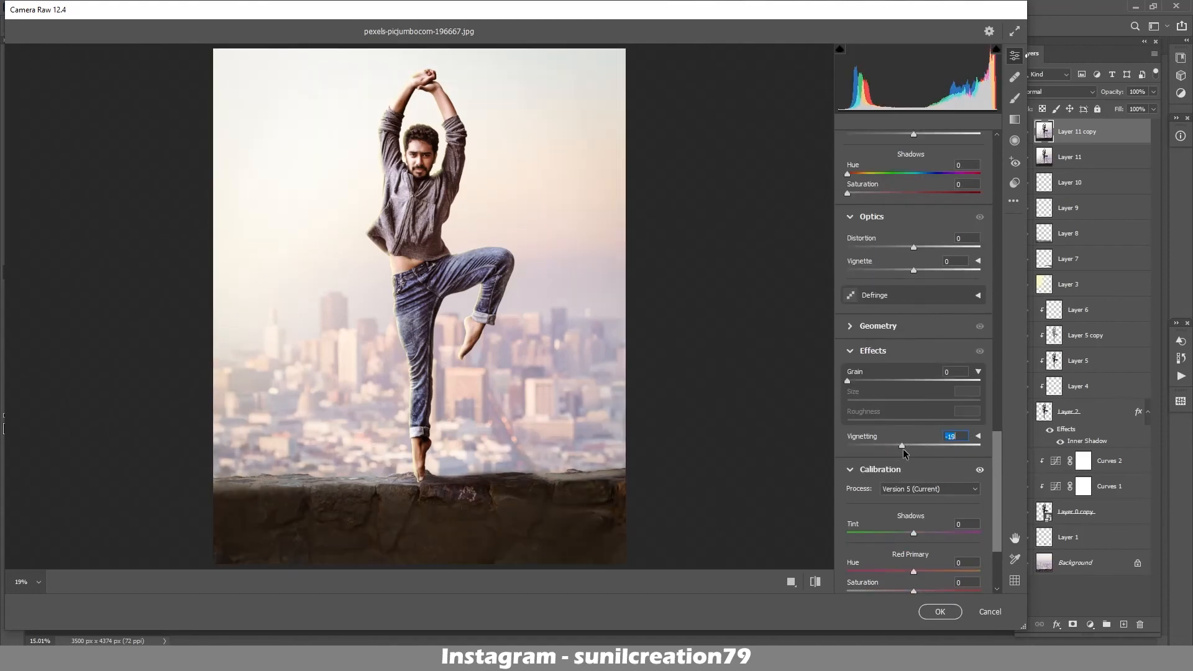
# Add a little grain while checking the face up close, and apply the Camera Raw adjustments.
pyautogui.click(430, 153)
pyautogui.scroll(-1, 913, 372)
pyautogui.moveTo(847, 355)
pyautogui.mouseDown()
pyautogui.moveTo(872, 355)
pyautogui.moveTo(861, 357)
pyautogui.mouseUp()
pyautogui.moveTo(635, 273); pyautogui.dragTo(512, 349)
pyautogui.moveTo(996, 519); pyautogui.dragTo(996, 399)
pyautogui.click(940, 613)
# Add a new top layer, fill it with gray and set its blend mode to Overlay.
pyautogui.click(1123, 624)
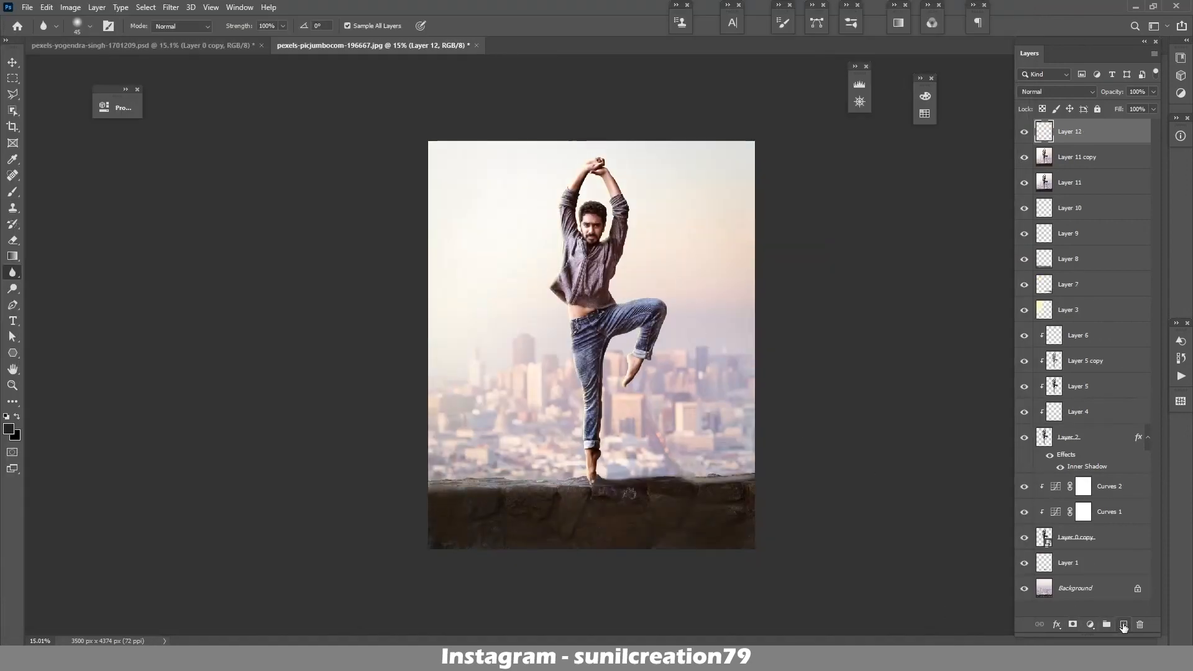
pyautogui.hotkey('shift', 'F5')
pyautogui.press('Return')
pyautogui.click(1056, 91)
pyautogui.click(1056, 234)
# Dodge the lit areas of the man's face on the gray layer with a 35 px brush, Midtones range, 10% exposure.
pyautogui.click(13, 288)
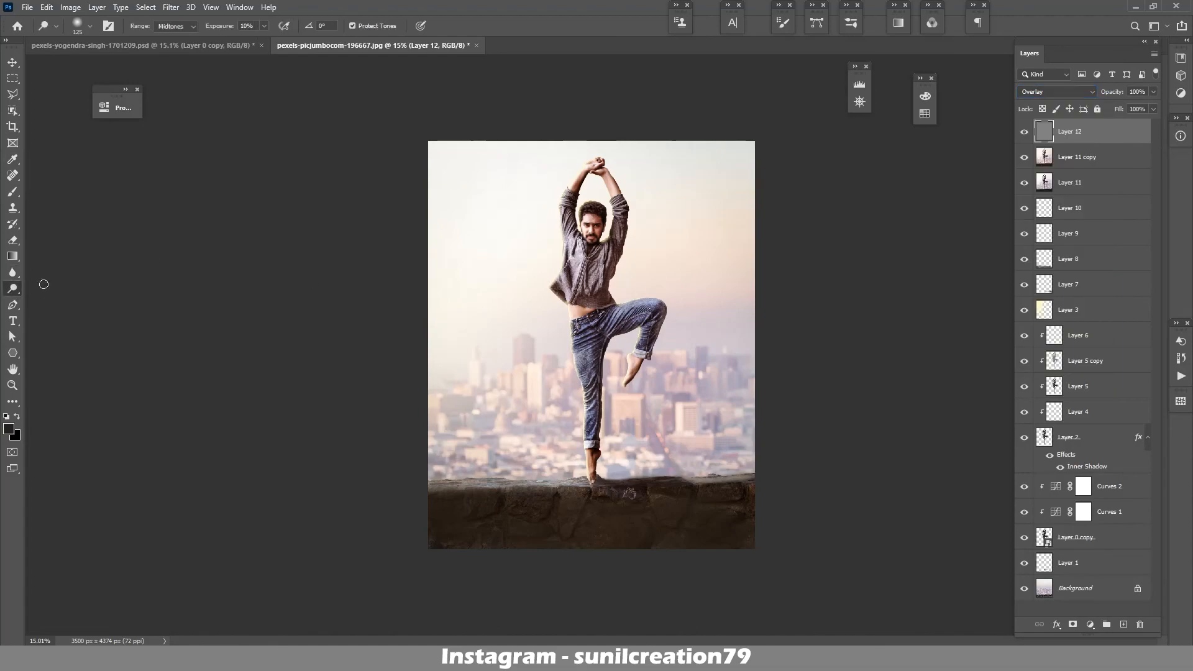
pyautogui.scroll(10, 596, 216)
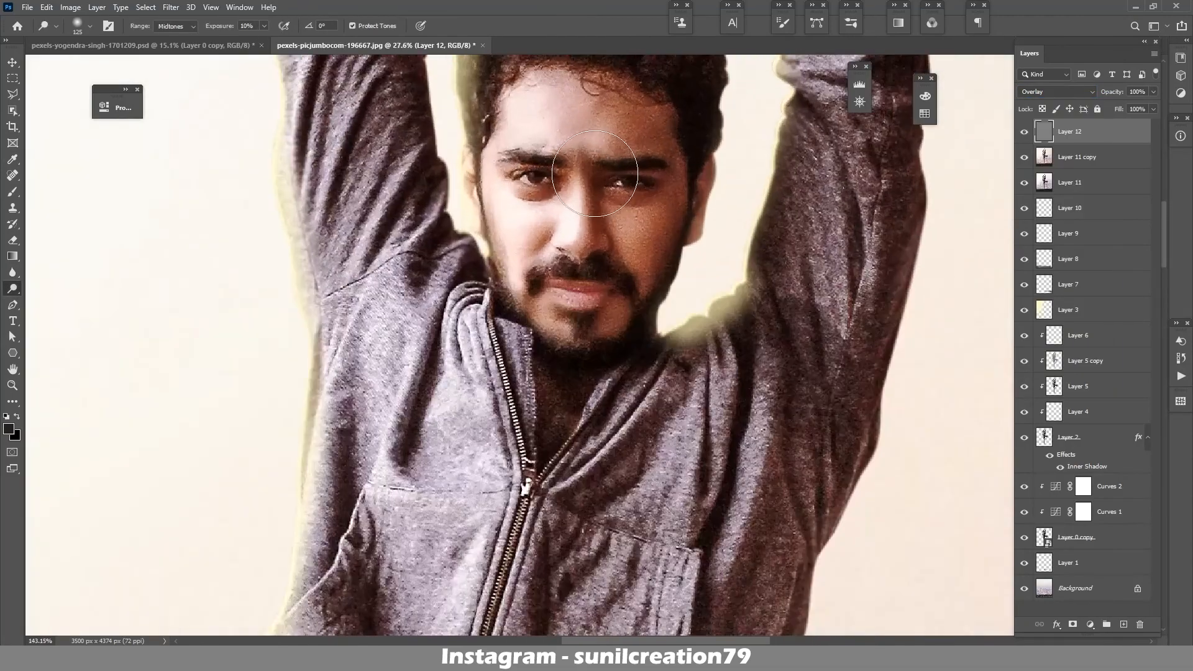
pyautogui.press('[')
pyautogui.press('[')
pyautogui.press('[')
pyautogui.press('[')
pyautogui.press('[')
pyautogui.press('[')
pyautogui.press('[')
pyautogui.press('[')
pyautogui.press('[')
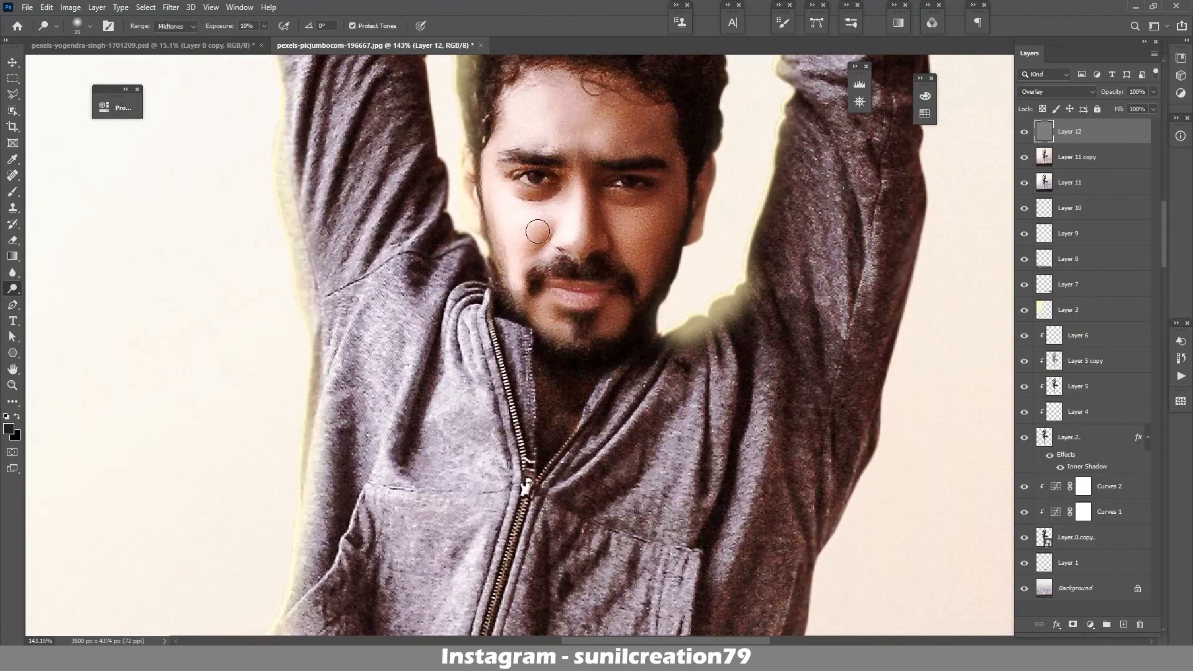
# Dodge the highlights on the hands, forearms and both feet, enlarging the brush to 50 px.
pyautogui.scroll(8, 584, 392)
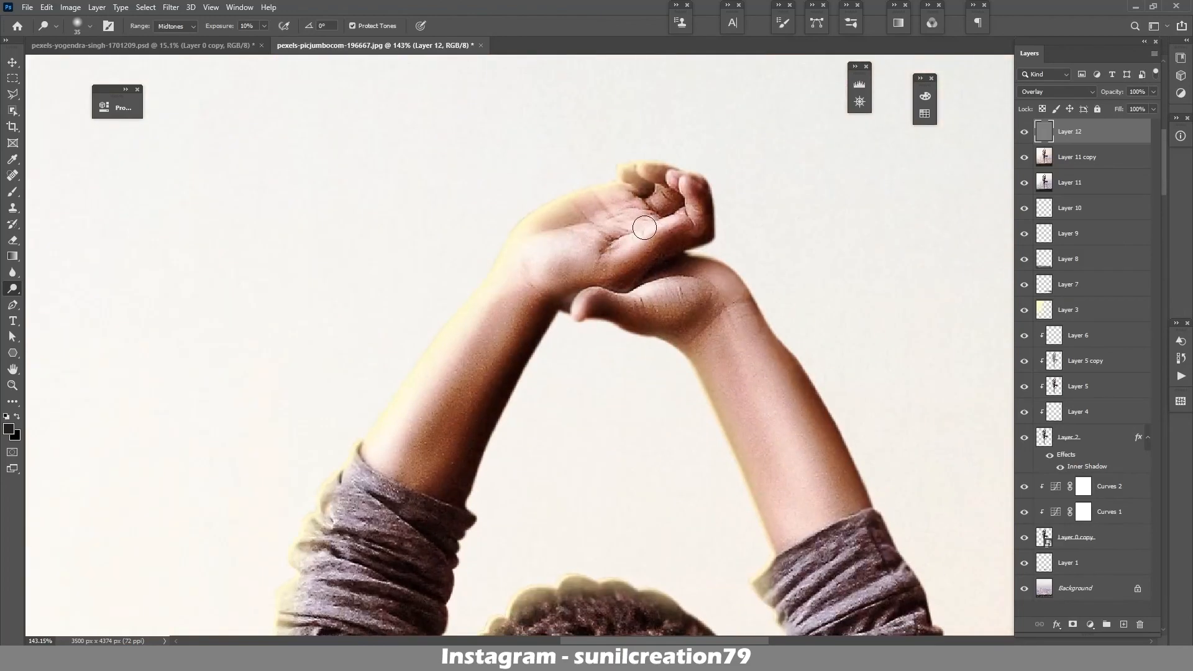
pyautogui.press(']')
pyautogui.press(']')
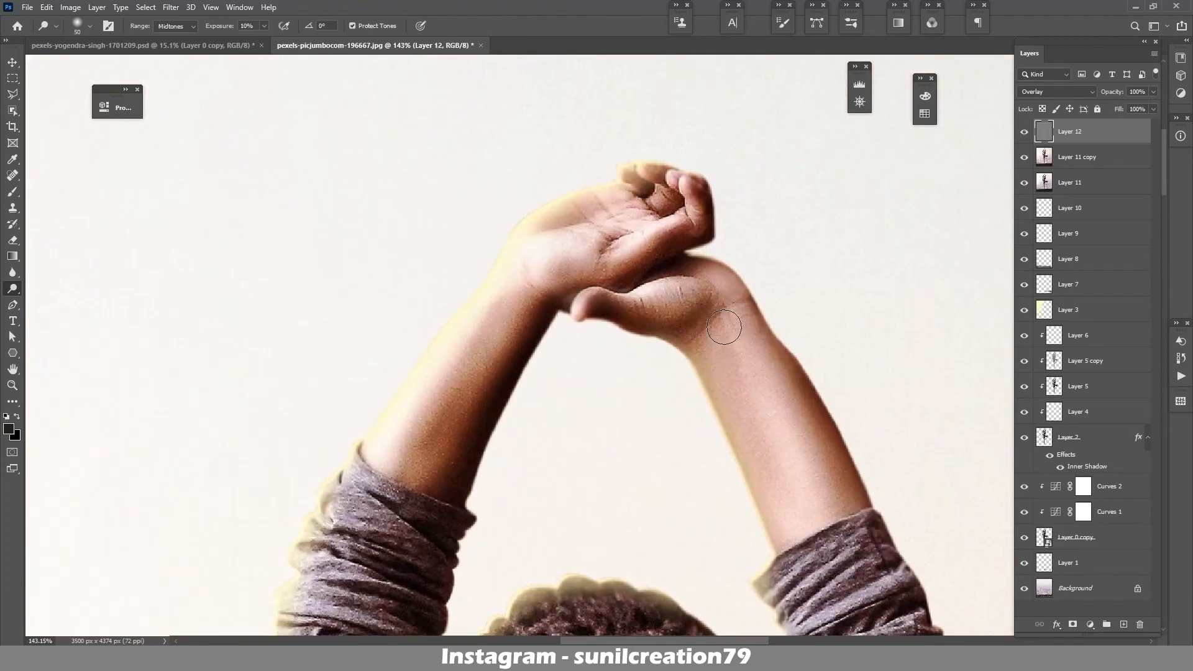
pyautogui.scroll(-20, 632, 345)
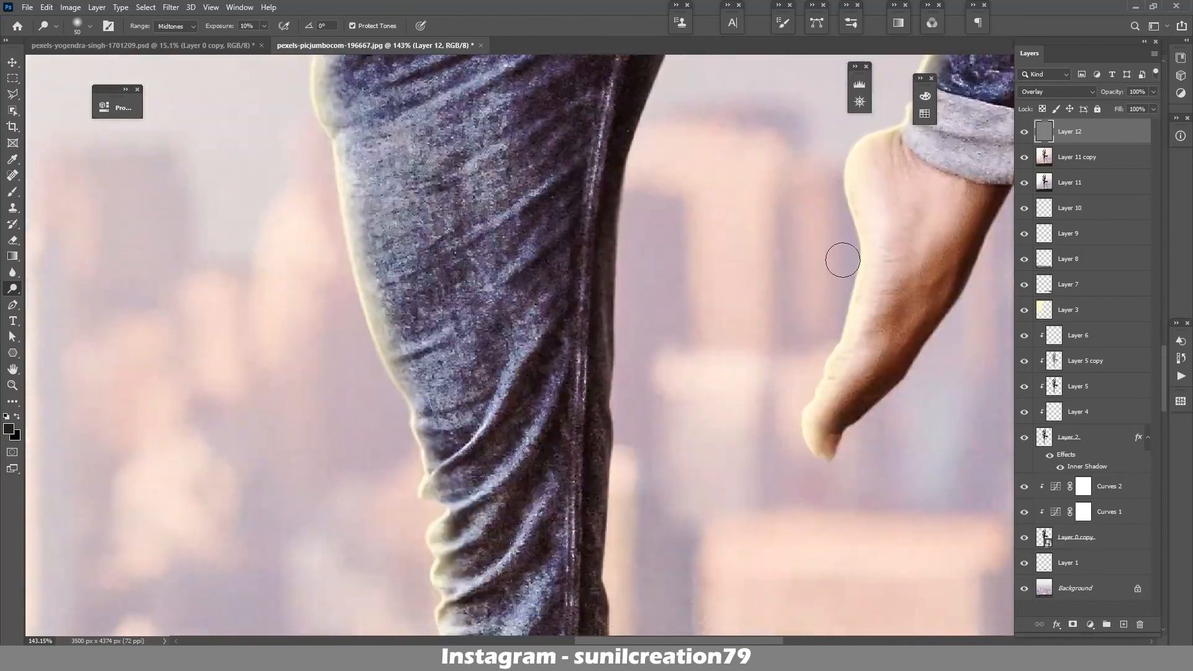
pyautogui.scroll(-10, 835, 427)
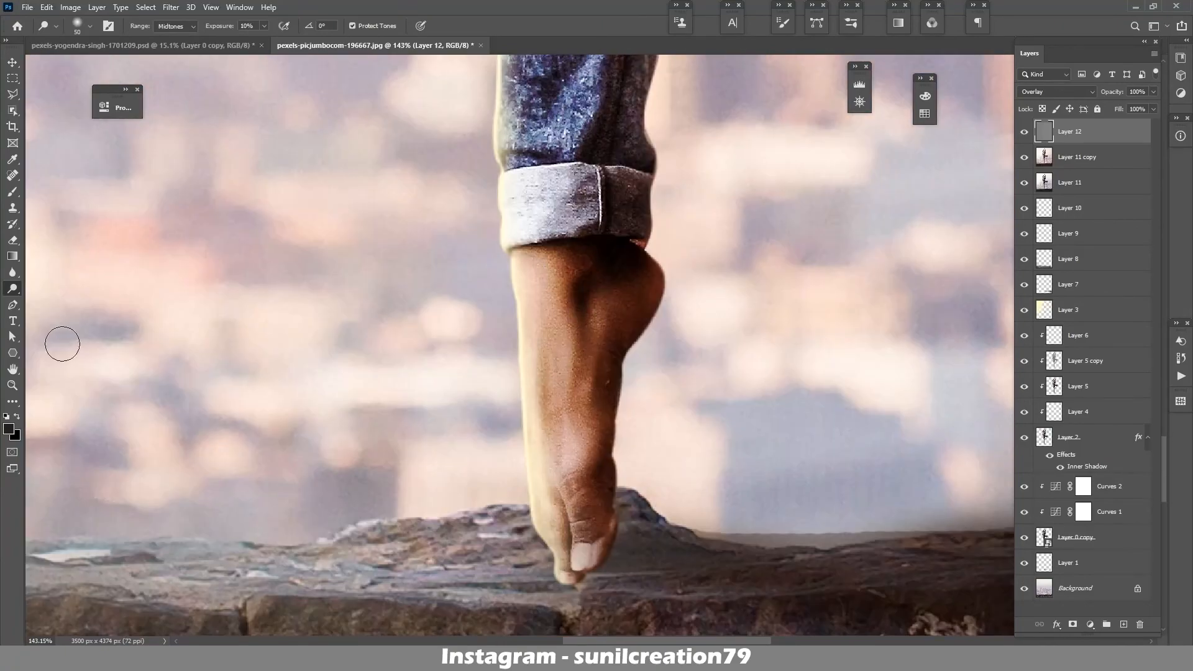
# Burn the shaded areas of the man's face with a 50 px Burn brush, Midtones range, 5% exposure.
pyautogui.rightClick(11, 289)
pyautogui.click(79, 304)
pyautogui.press('[')
pyautogui.press('[')
pyautogui.press('[')
pyautogui.press('[')
pyautogui.moveTo(703, 223); pyautogui.dragTo(729, 296)
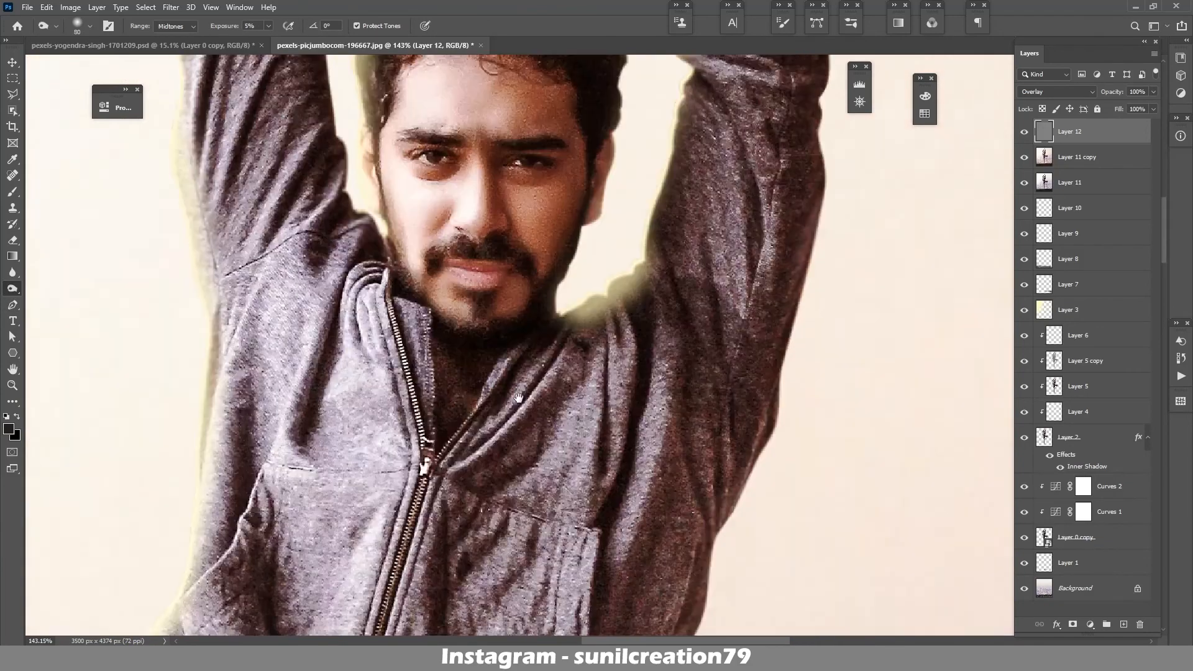
pyautogui.press('[')
pyautogui.press('[')
pyautogui.press('[')
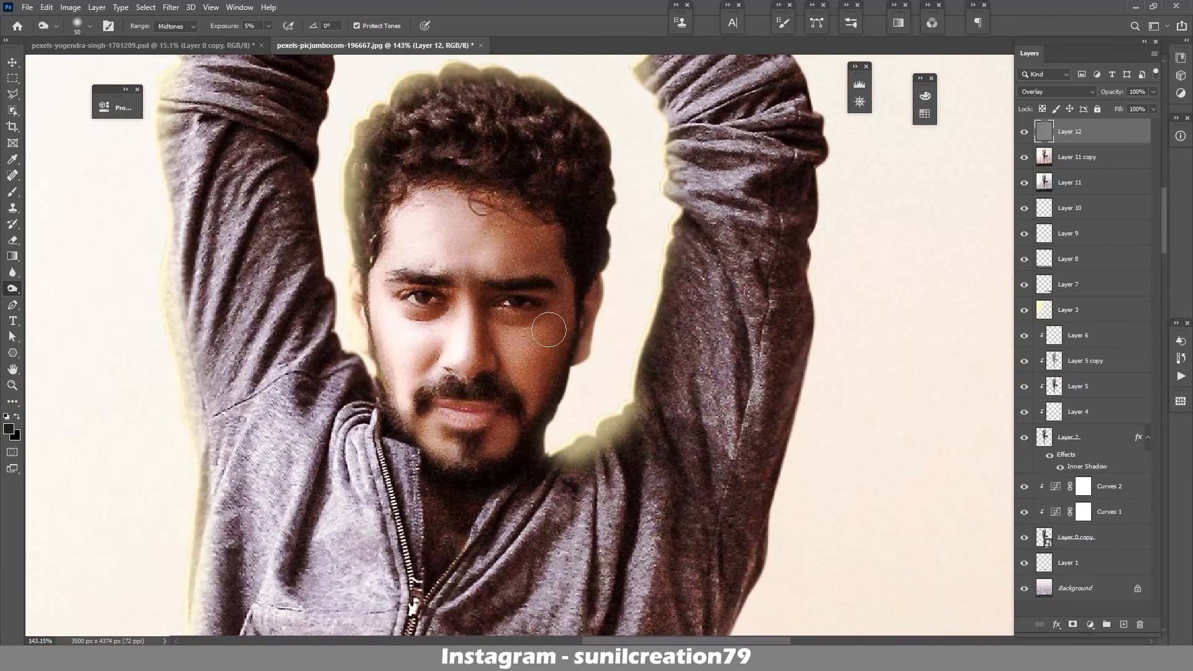
# Burn the shaded parts of the raised forearms with the 50 px brush and review the whole composite.
pyautogui.scroll(5, 522, 435)
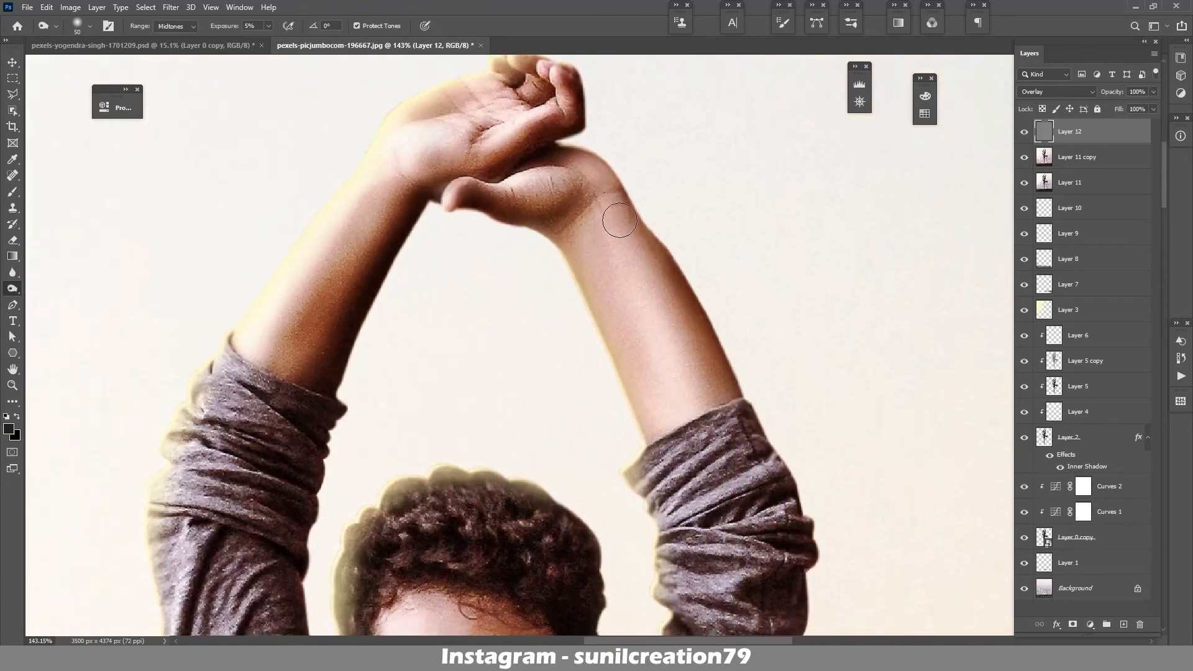
pyautogui.scroll(-20, 522, 282)
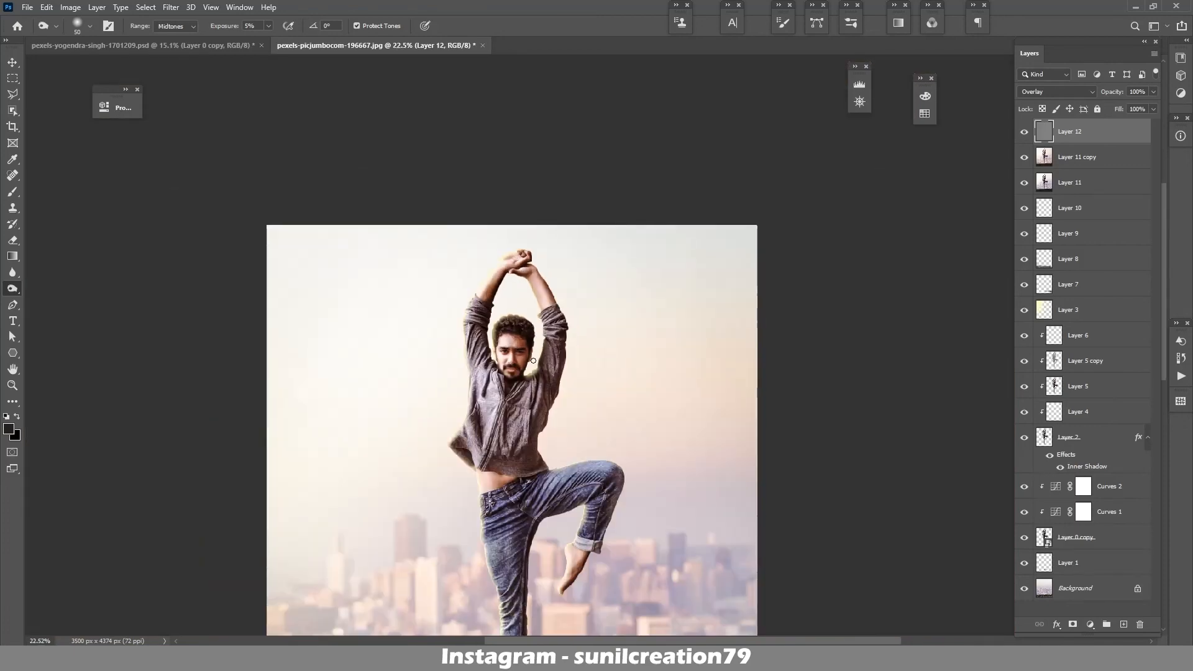
pyautogui.scroll(2, 866, 274)
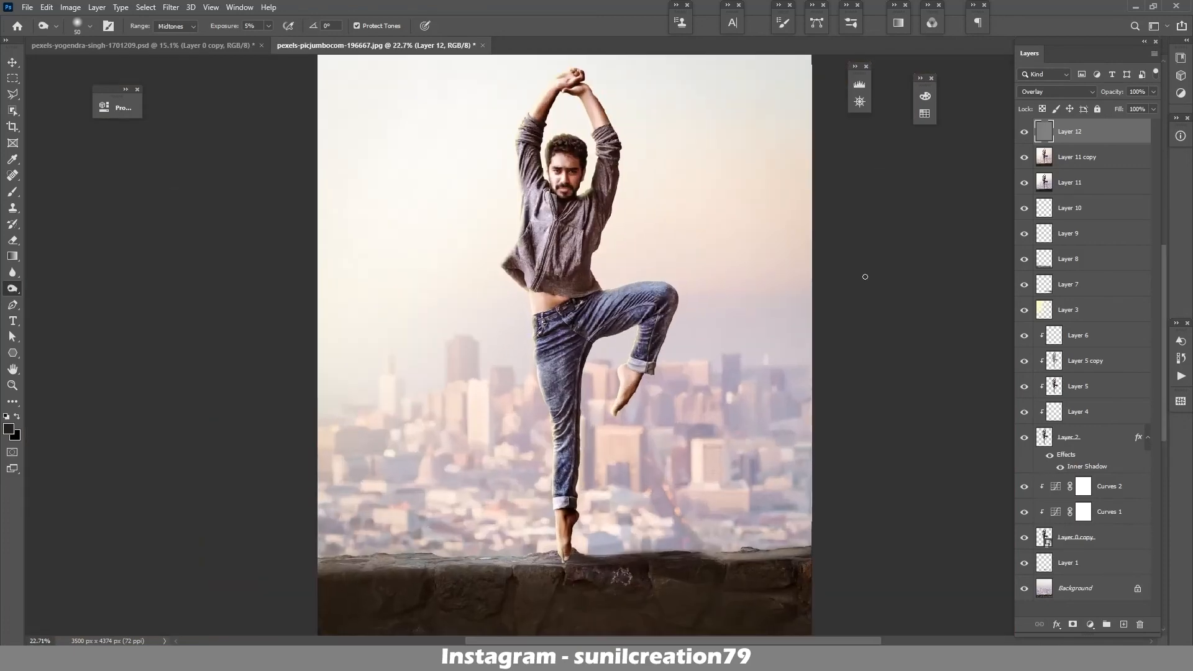
pyautogui.scroll(-1, 871, 277)
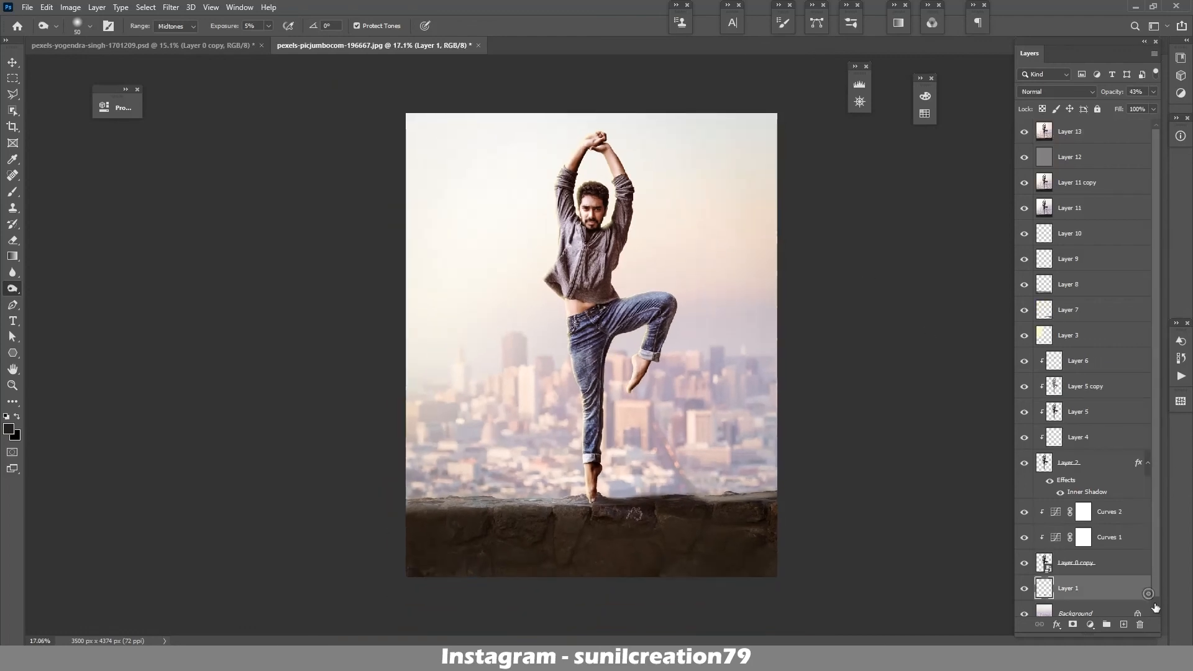